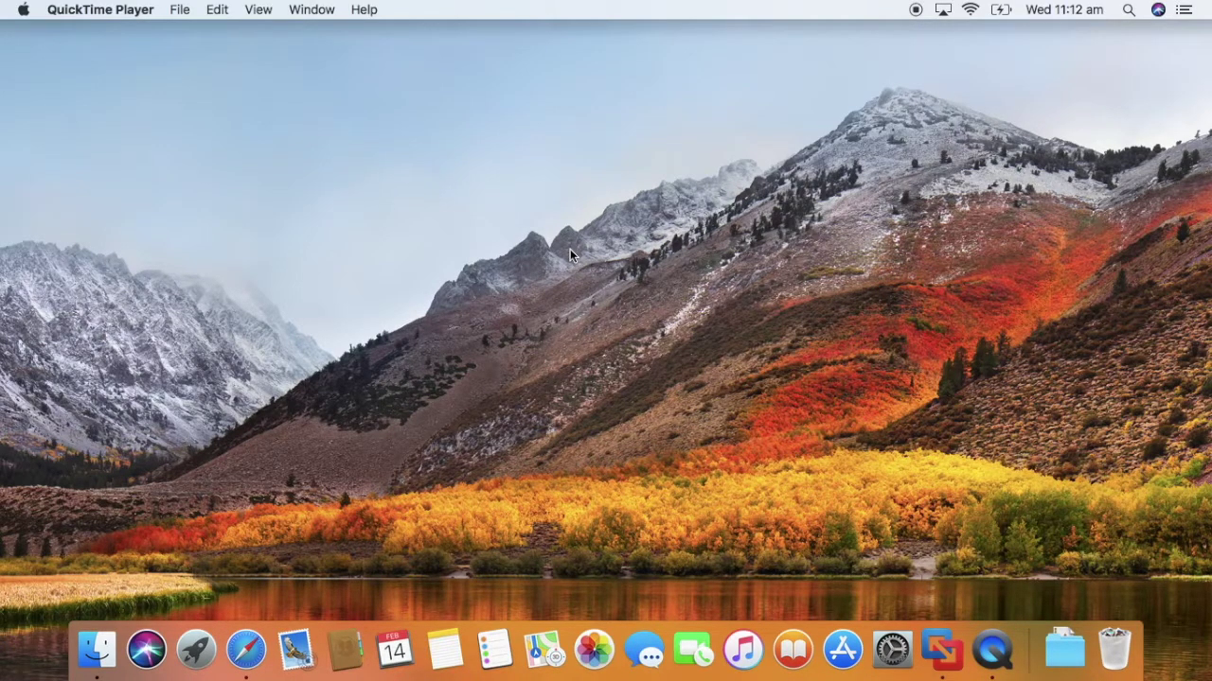
# Switch from the macOS desktop to the full-screen Windows Server 2012 R2 VM with Ctrl+Right.
pyautogui.hotkey('ctrl', 'Right')
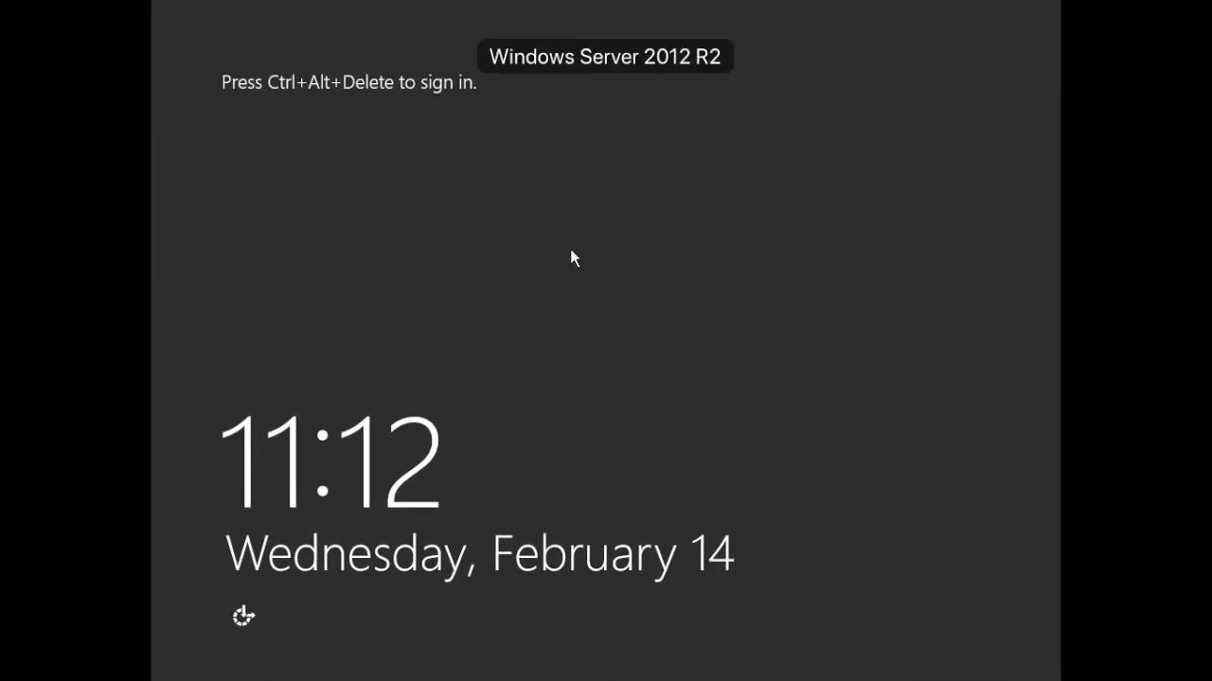
# Sign in to the server as Administrator with the account password.
pyautogui.hotkey('ctrl', 'alt', 'Delete')
pyautogui.write('•••••••')
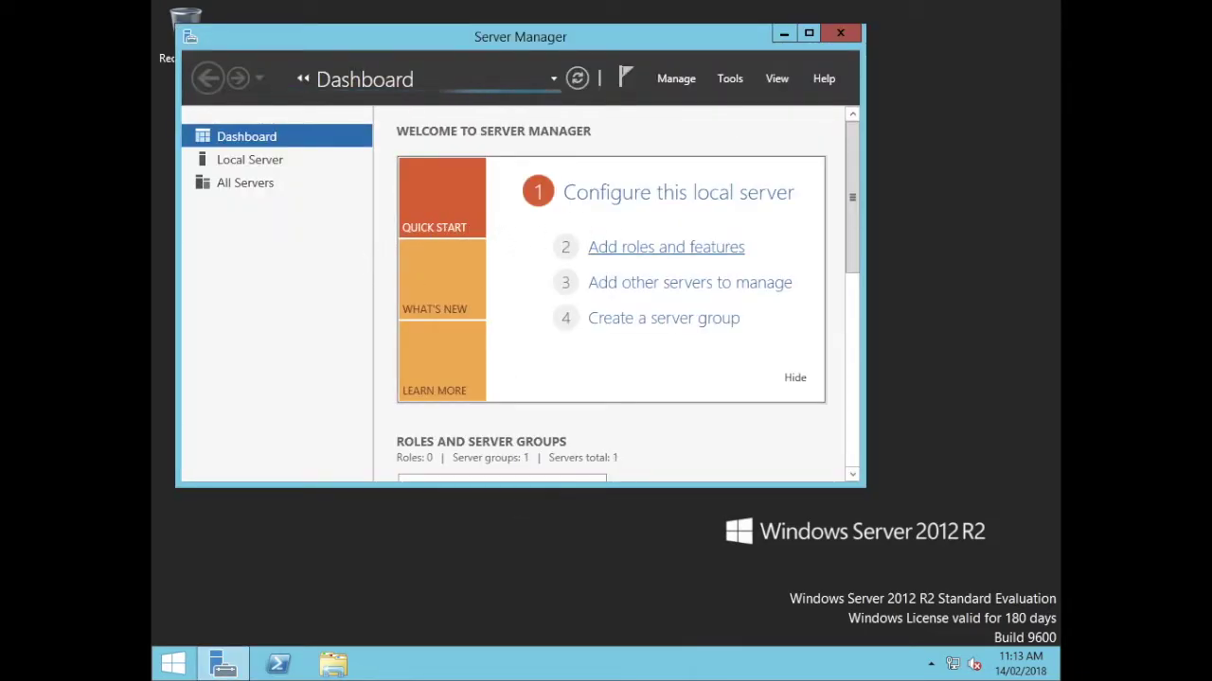
pyautogui.click(729, 80)
pyautogui.click(683, 84)
# Try Add Roles and Features, dismiss the inventory-still-collecting notice, and open File Explorer.
pyautogui.click(684, 83)
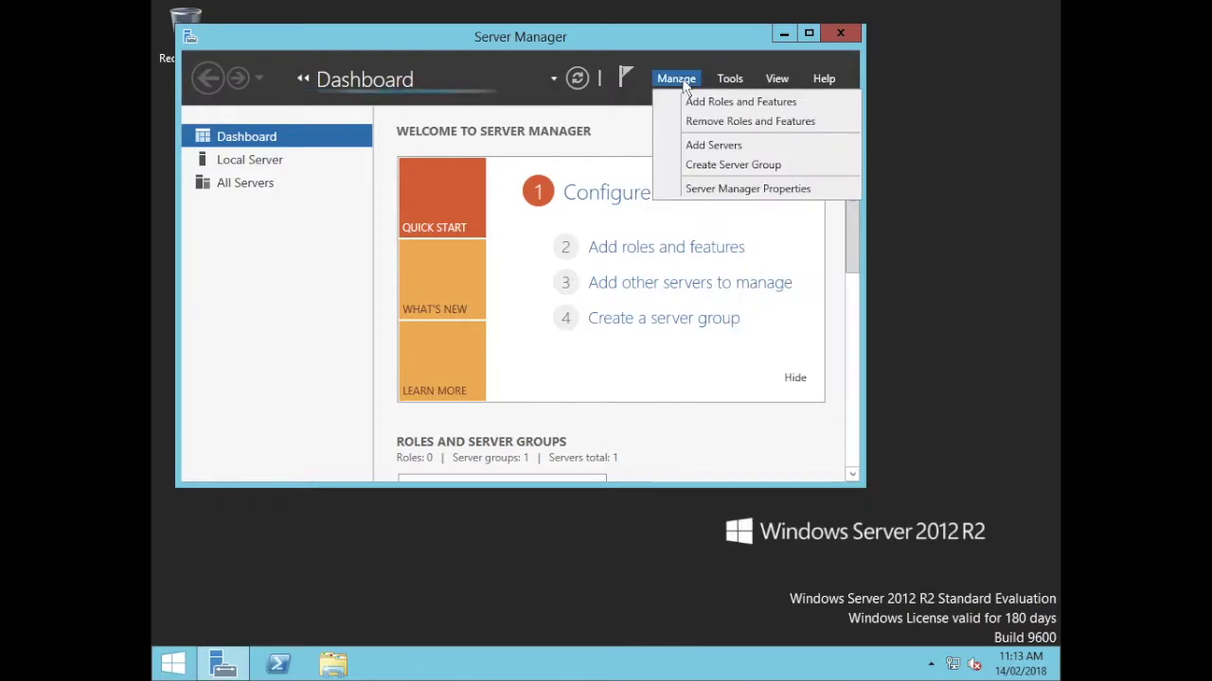
pyautogui.click(688, 107)
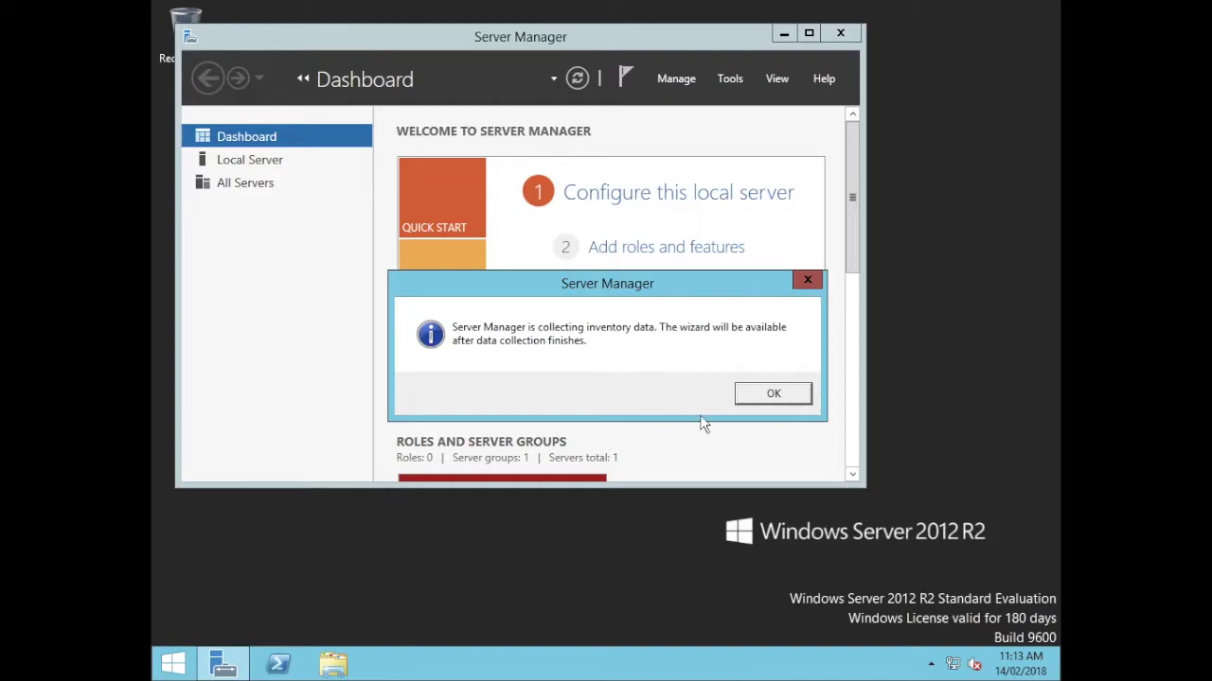
pyautogui.click(770, 395)
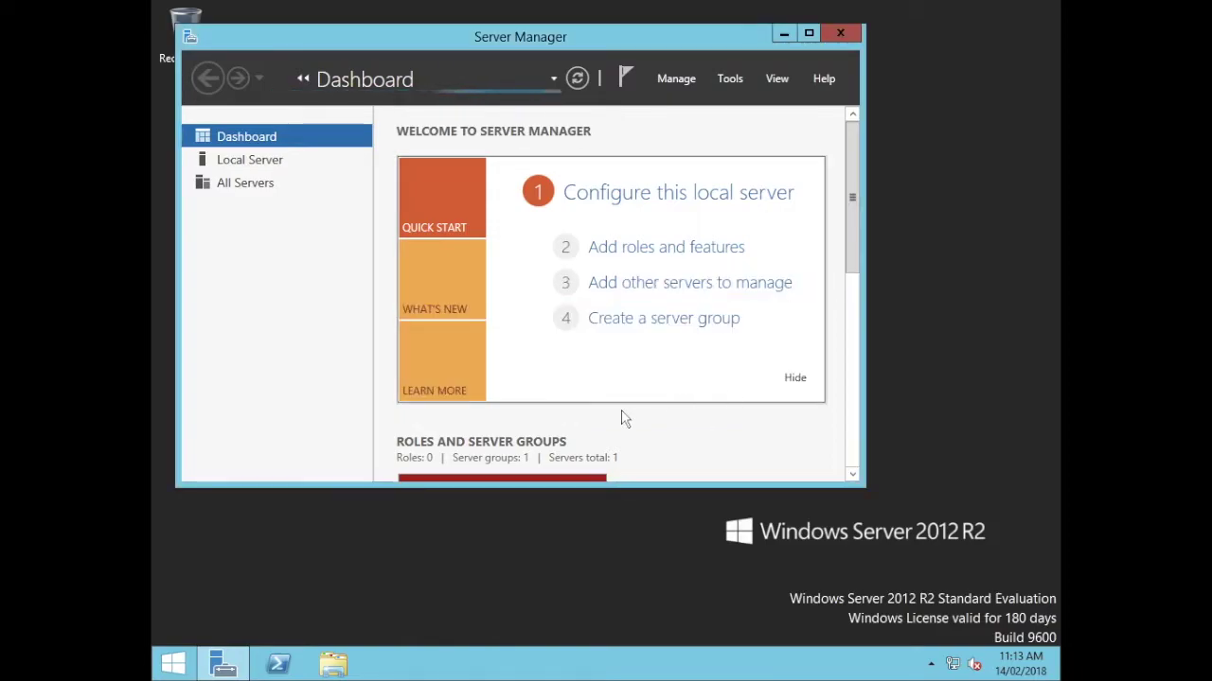
pyautogui.click(331, 666)
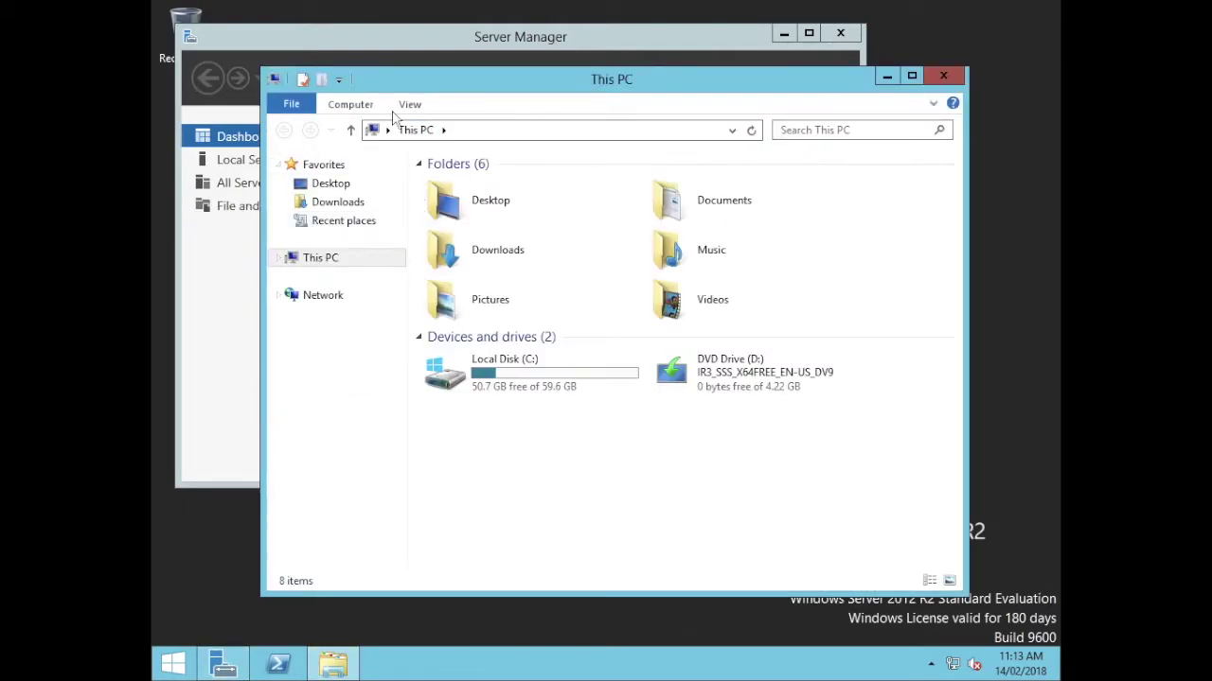
# Open System properties from This PC, showing computer WindowsAD in WORKGROUP, briefly checking Device Manager.
pyautogui.click(360, 104)
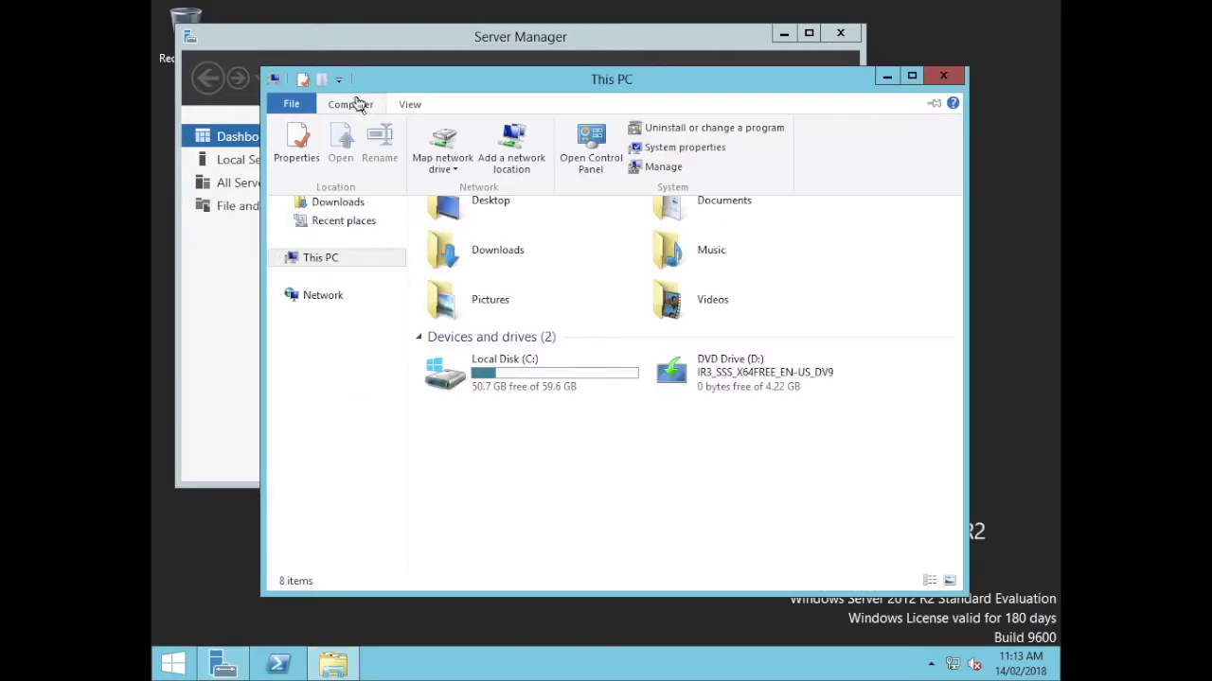
pyautogui.click(649, 144)
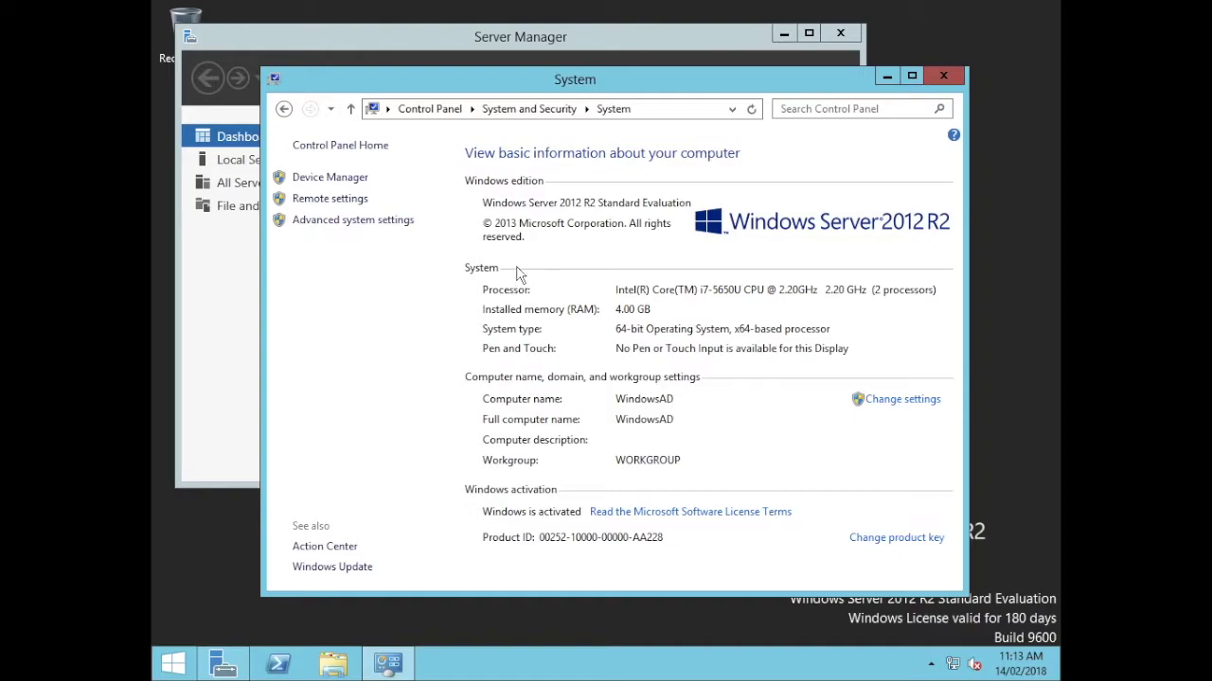
pyautogui.click(333, 178)
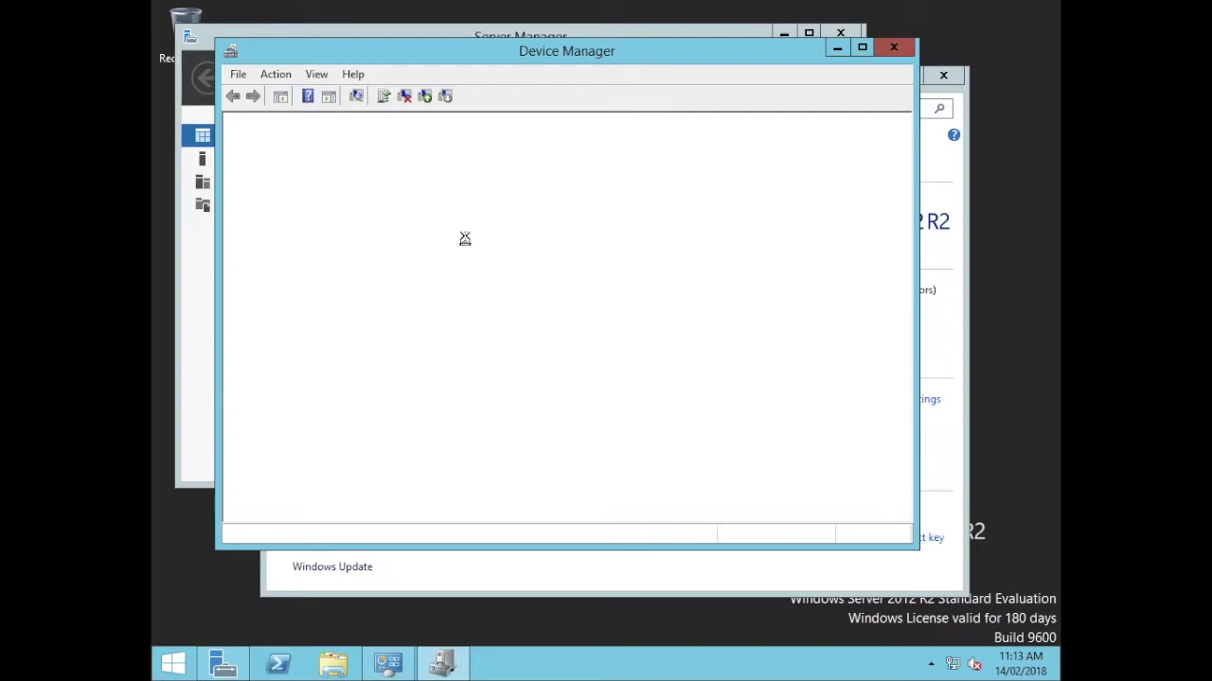
pyautogui.click(894, 50)
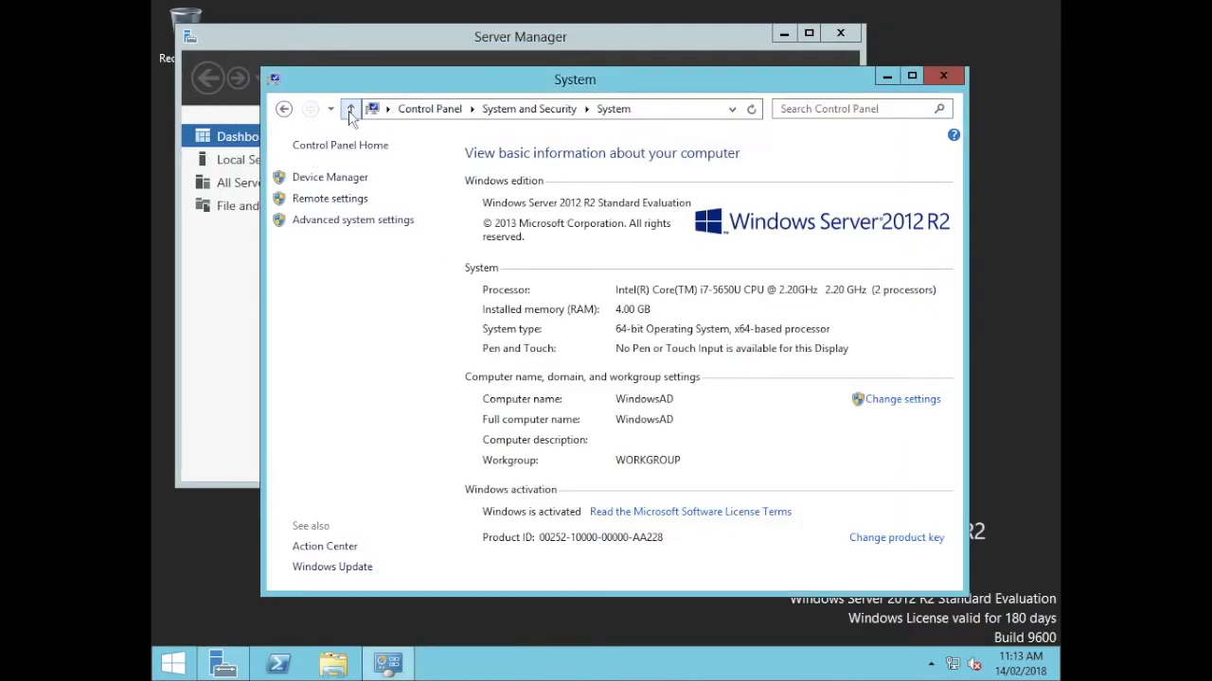
# View Ethernet0's connection details to find the server's IPv4 address 172.16.230.129.
pyautogui.click(430, 110)
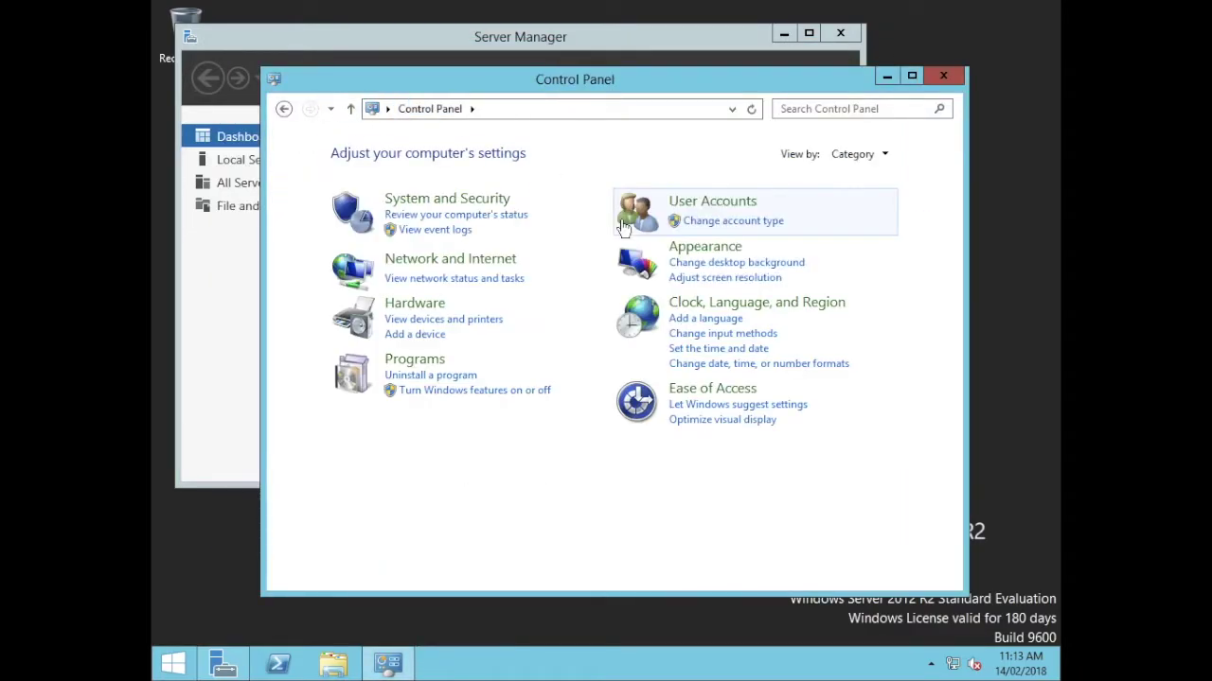
pyautogui.click(437, 261)
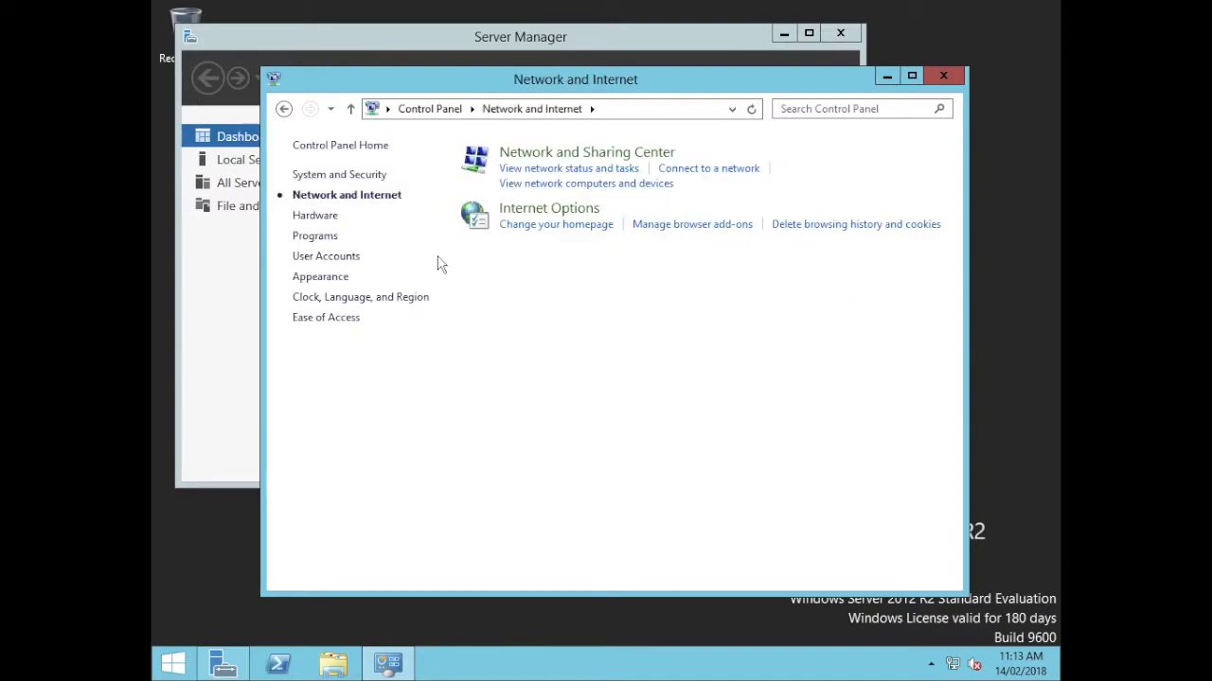
pyautogui.click(578, 167)
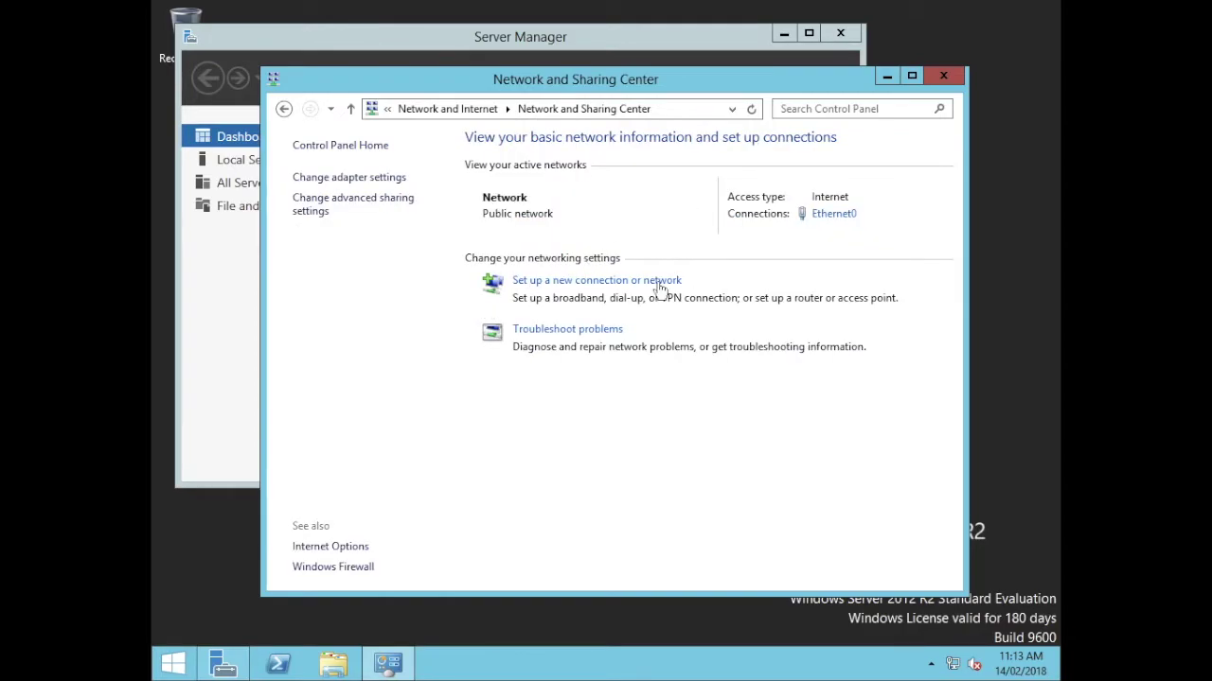
pyautogui.click(330, 178)
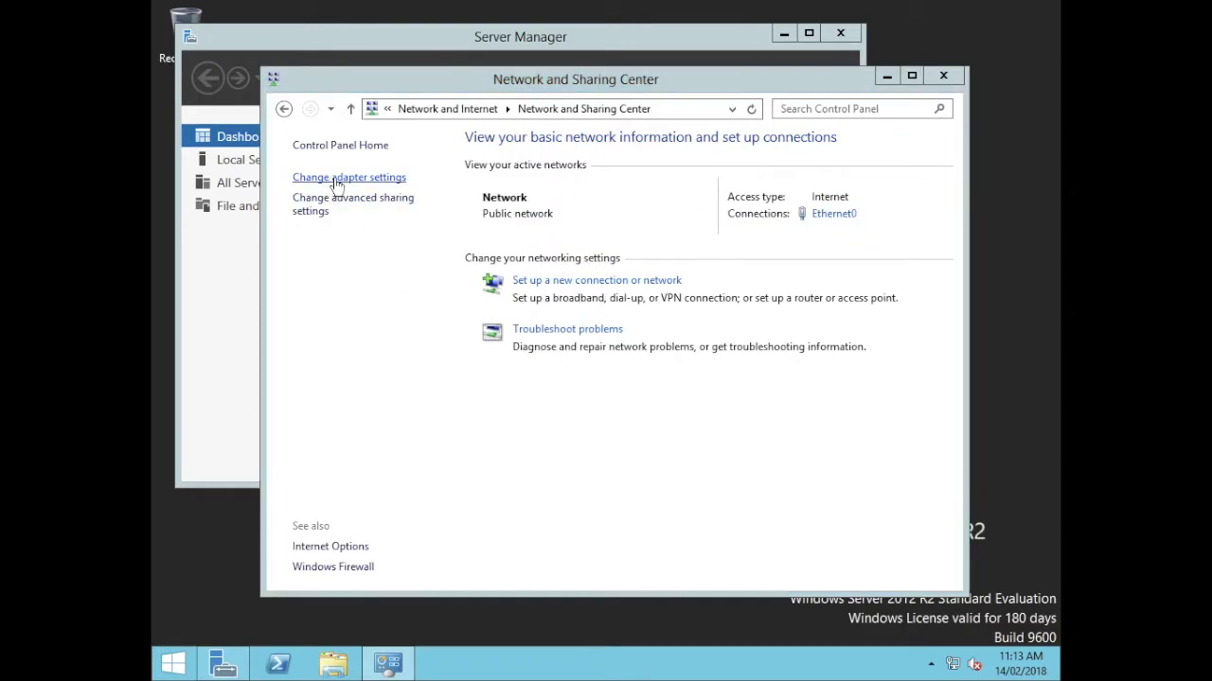
pyautogui.doubleClick(373, 216)
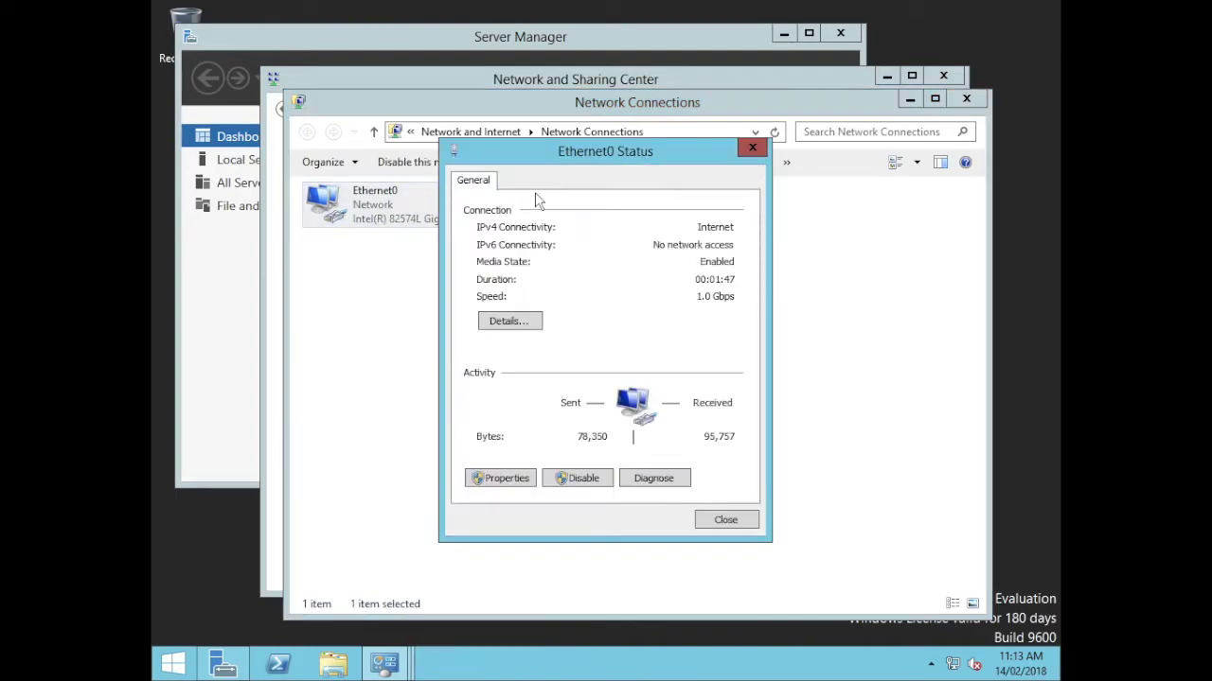
pyautogui.click(521, 326)
pyautogui.click(594, 305)
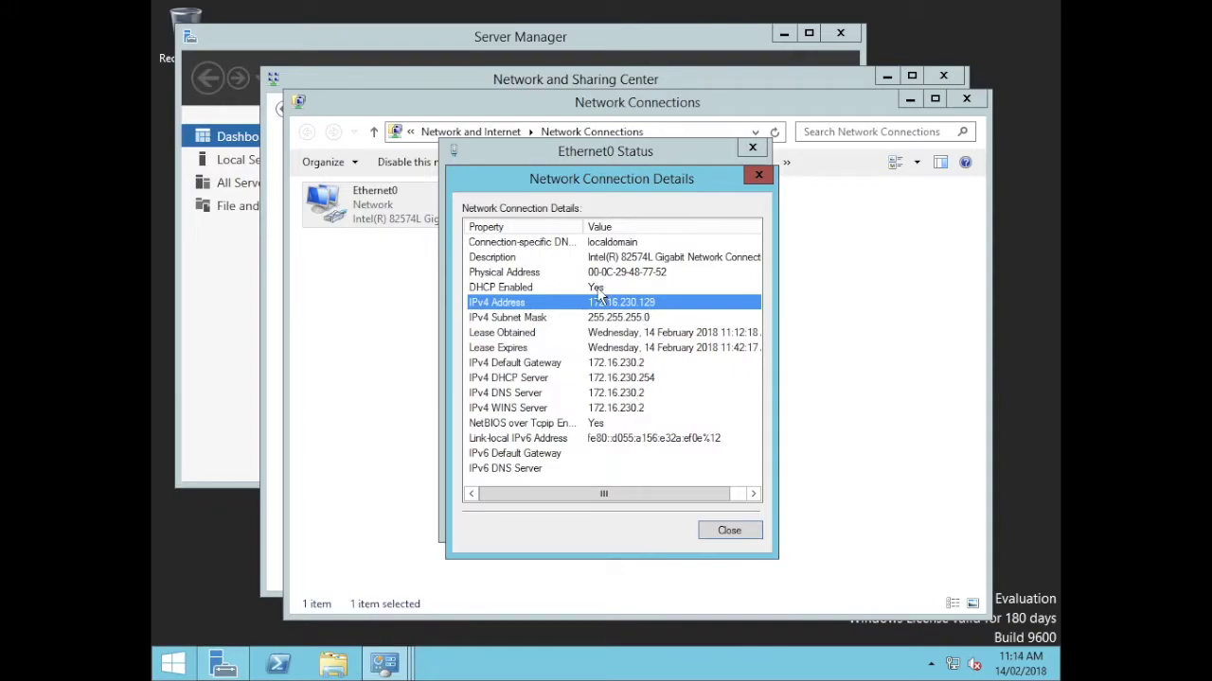
pyautogui.click(729, 531)
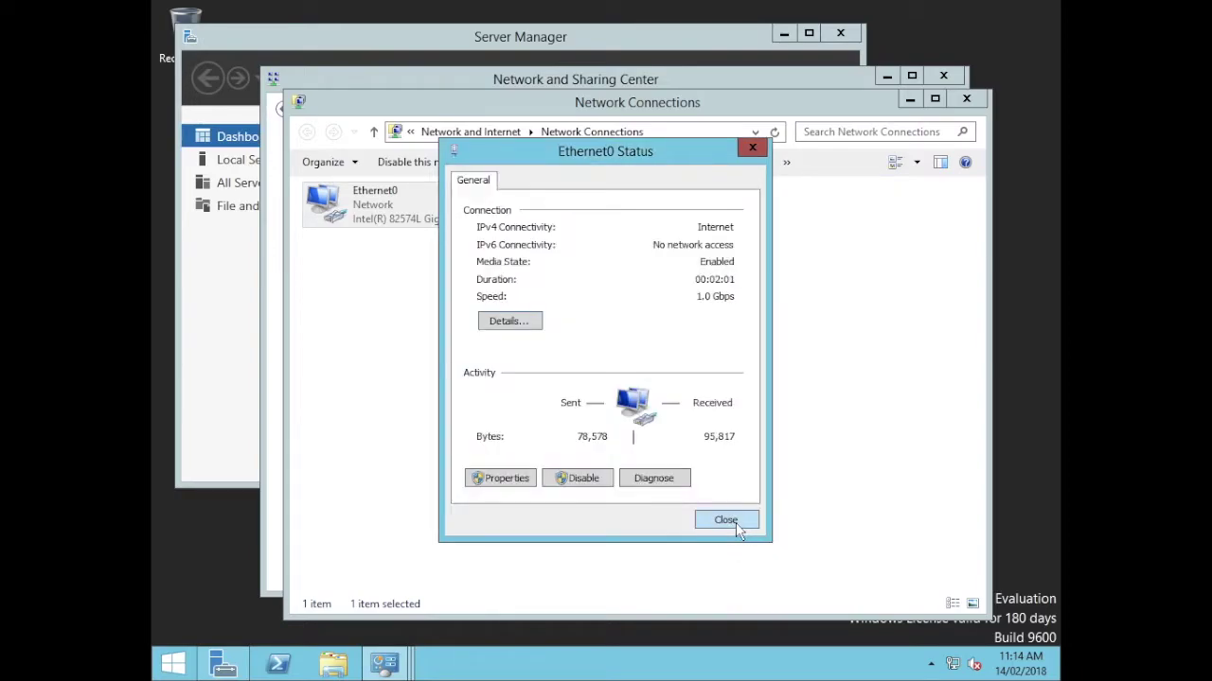
pyautogui.click(735, 523)
# Close the network windows and start a role-based Add Roles and Features install targeting WindowsAD.
pyautogui.click(966, 99)
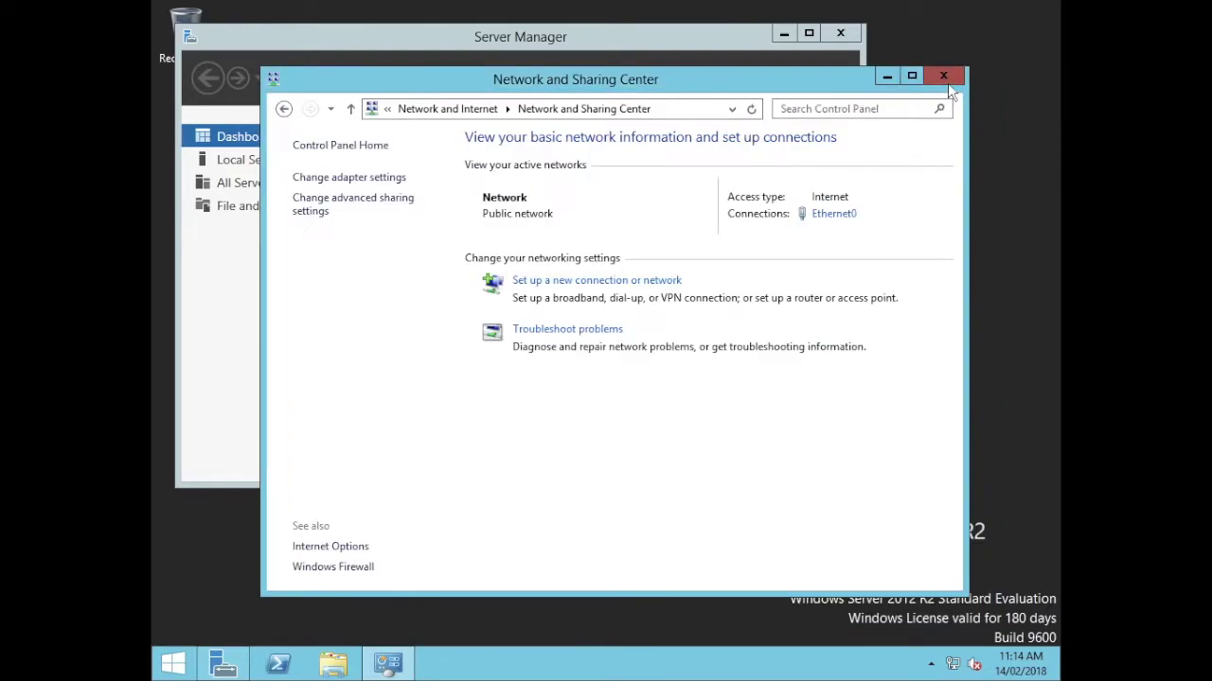
pyautogui.click(943, 76)
pyautogui.click(691, 80)
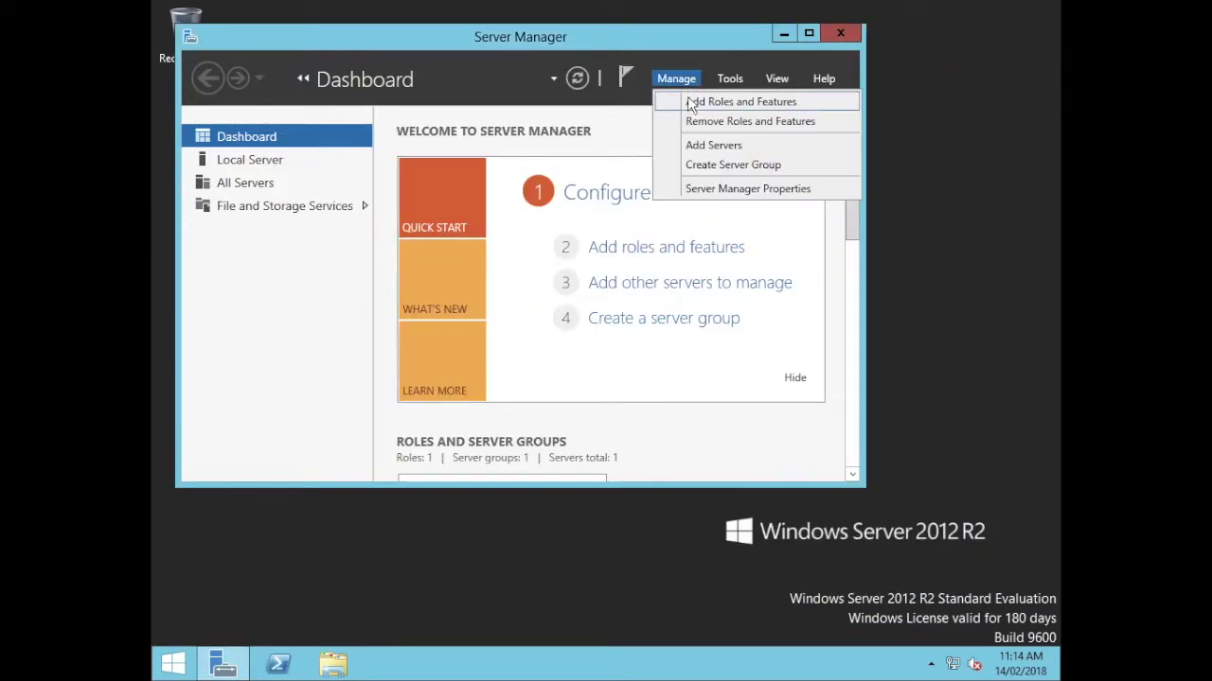
pyautogui.click(689, 102)
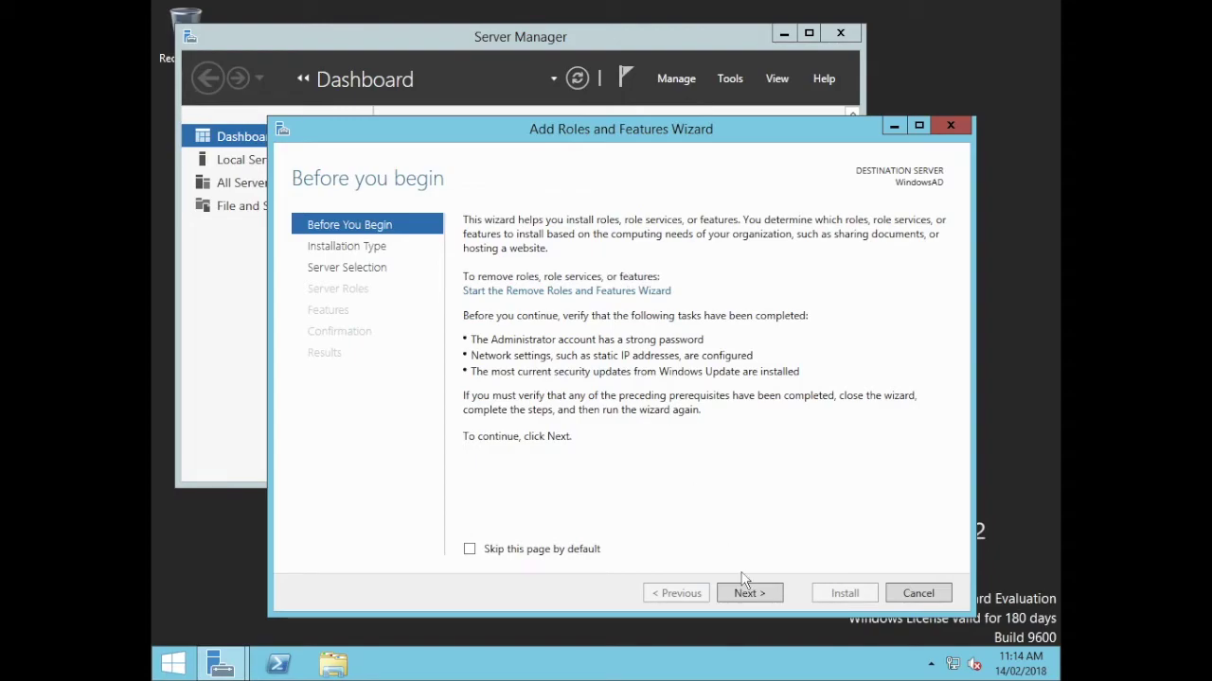
pyautogui.click(743, 597)
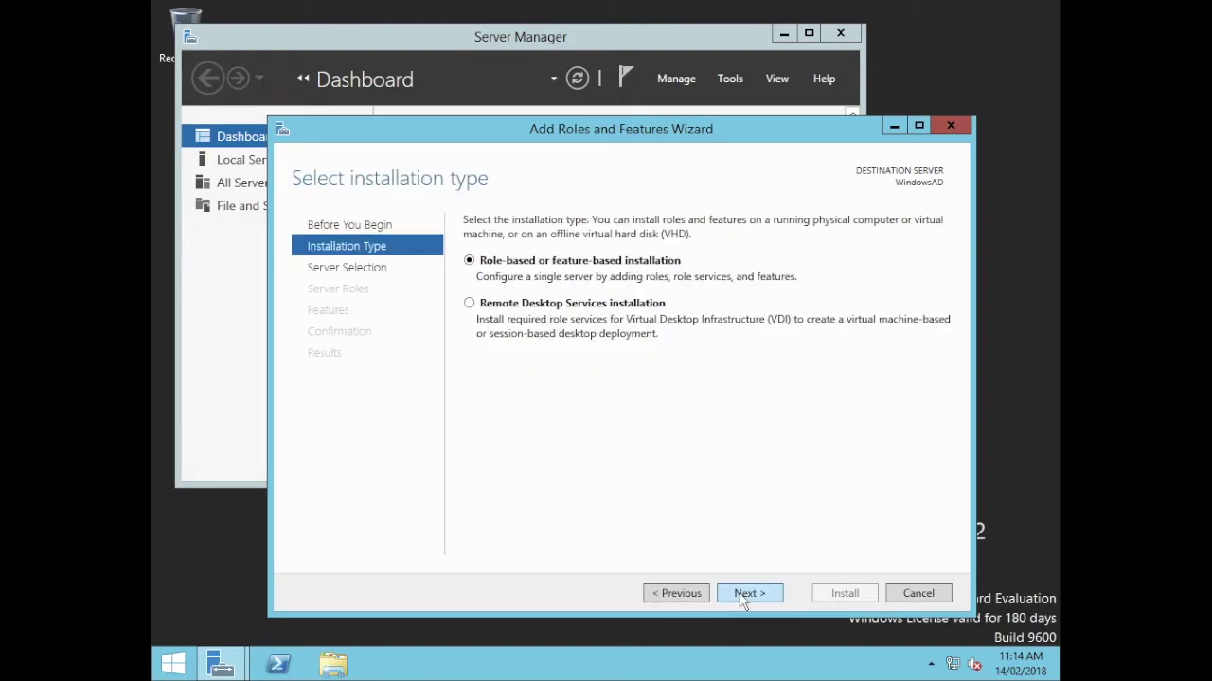
pyautogui.click(743, 596)
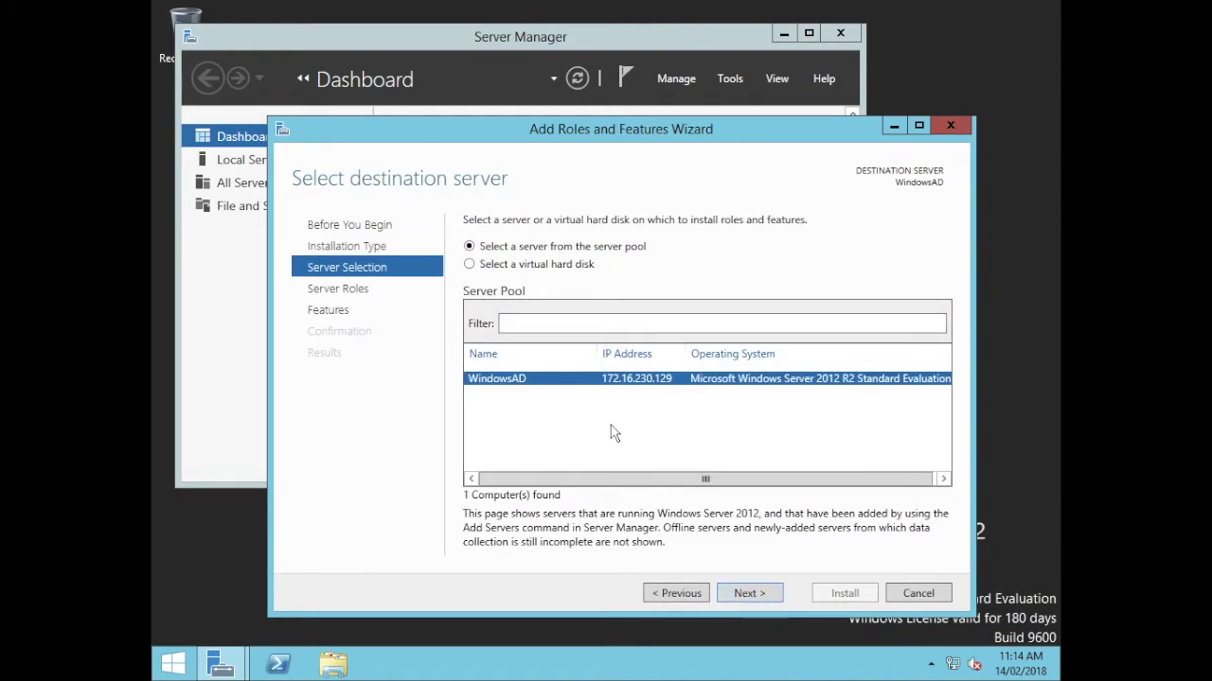
pyautogui.click(753, 602)
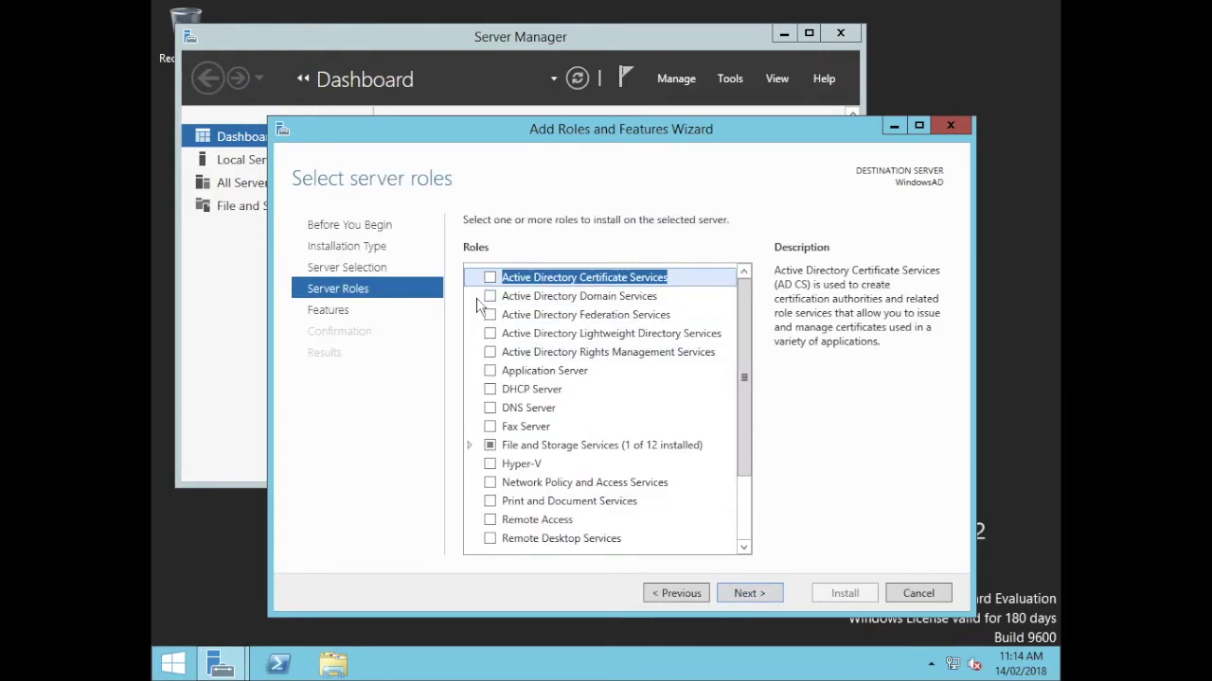
# Select Active Directory Domain Services with its management features and start the installation.
pyautogui.click(489, 296)
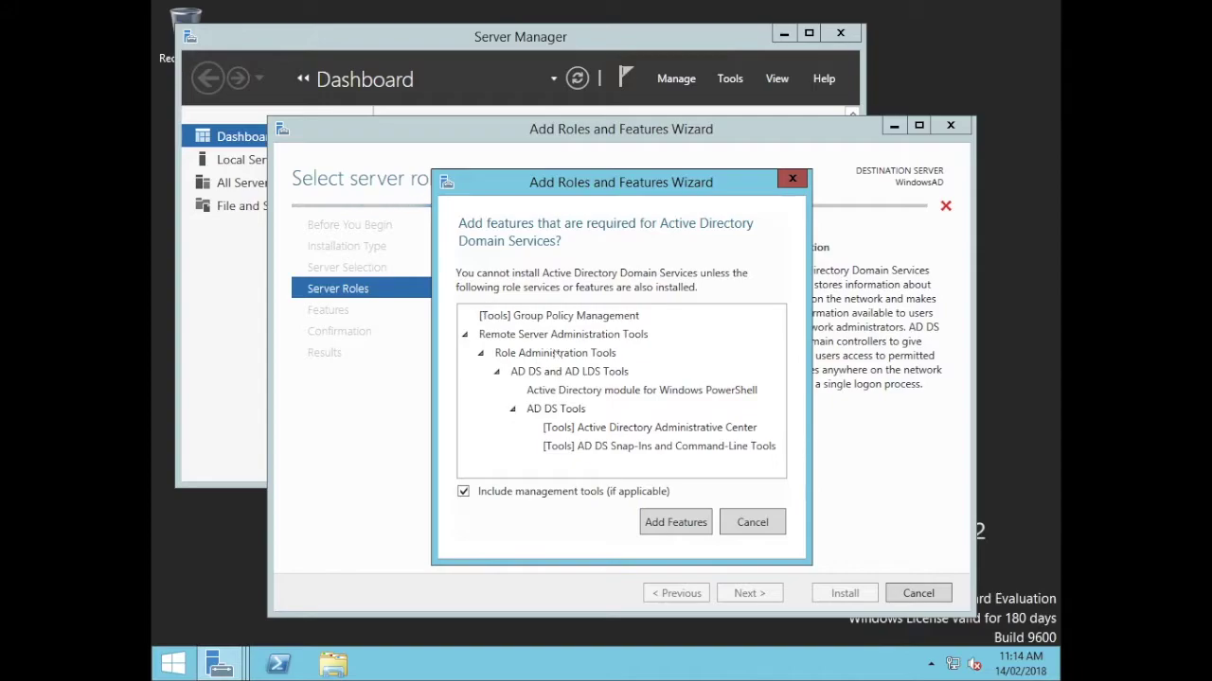
pyautogui.click(672, 521)
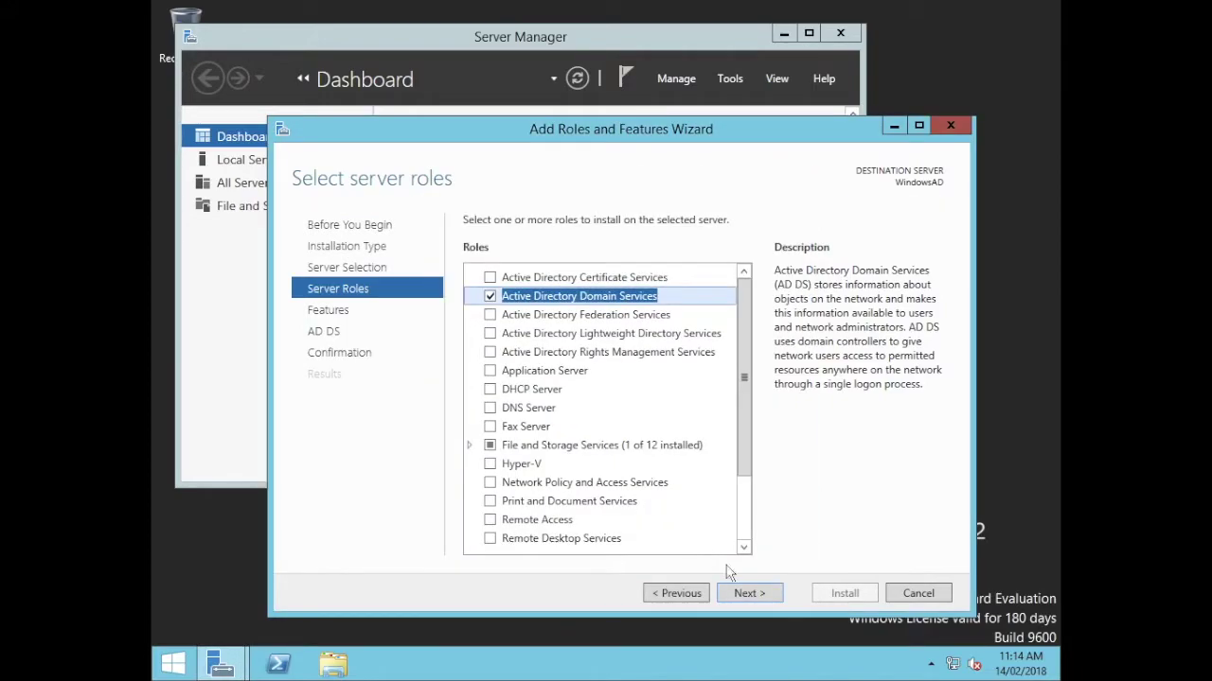
pyautogui.click(747, 593)
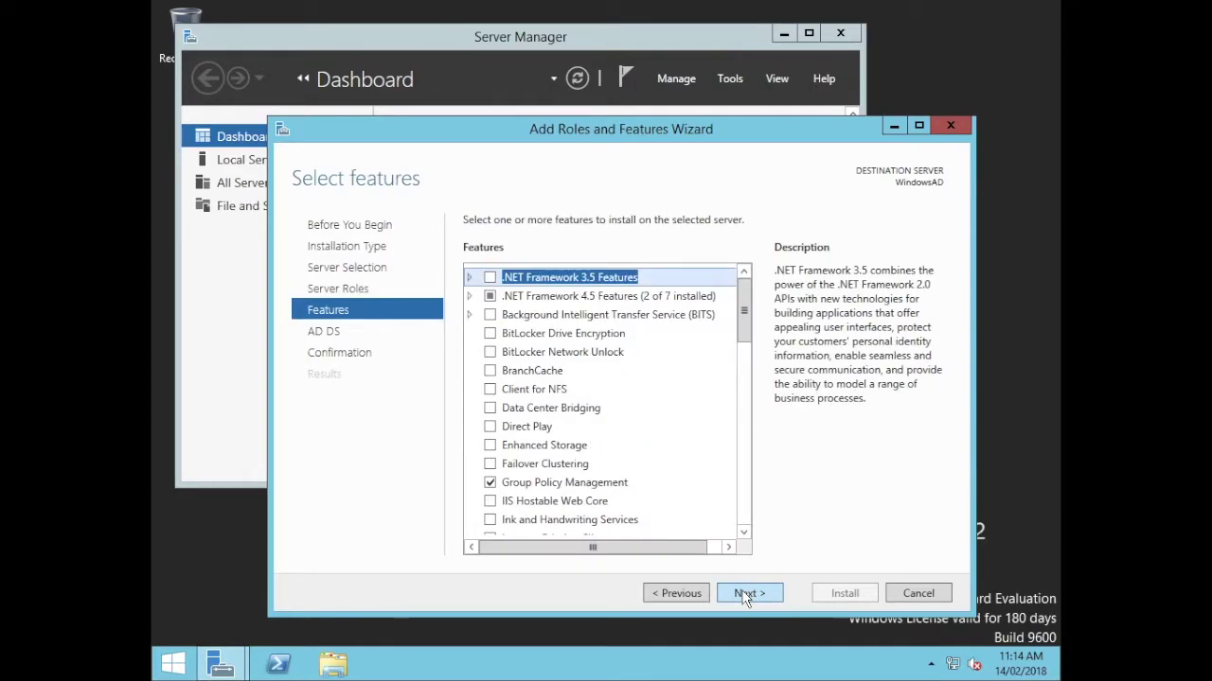
pyautogui.click(747, 594)
pyautogui.click(748, 593)
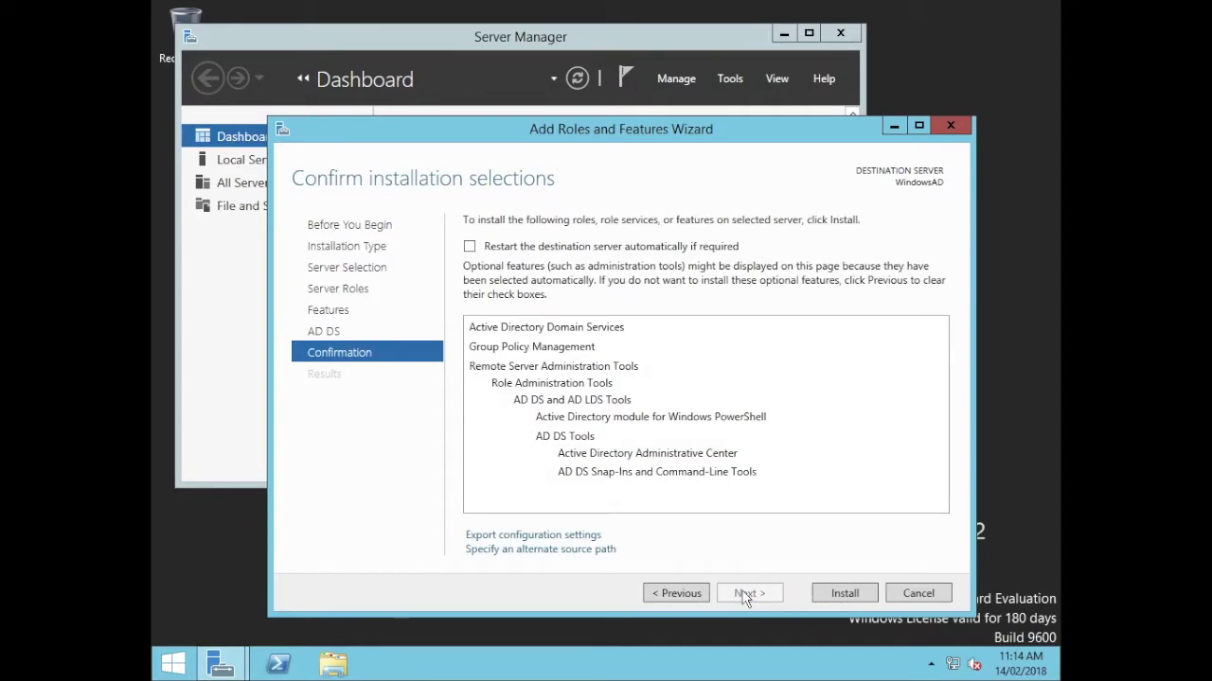
pyautogui.click(845, 598)
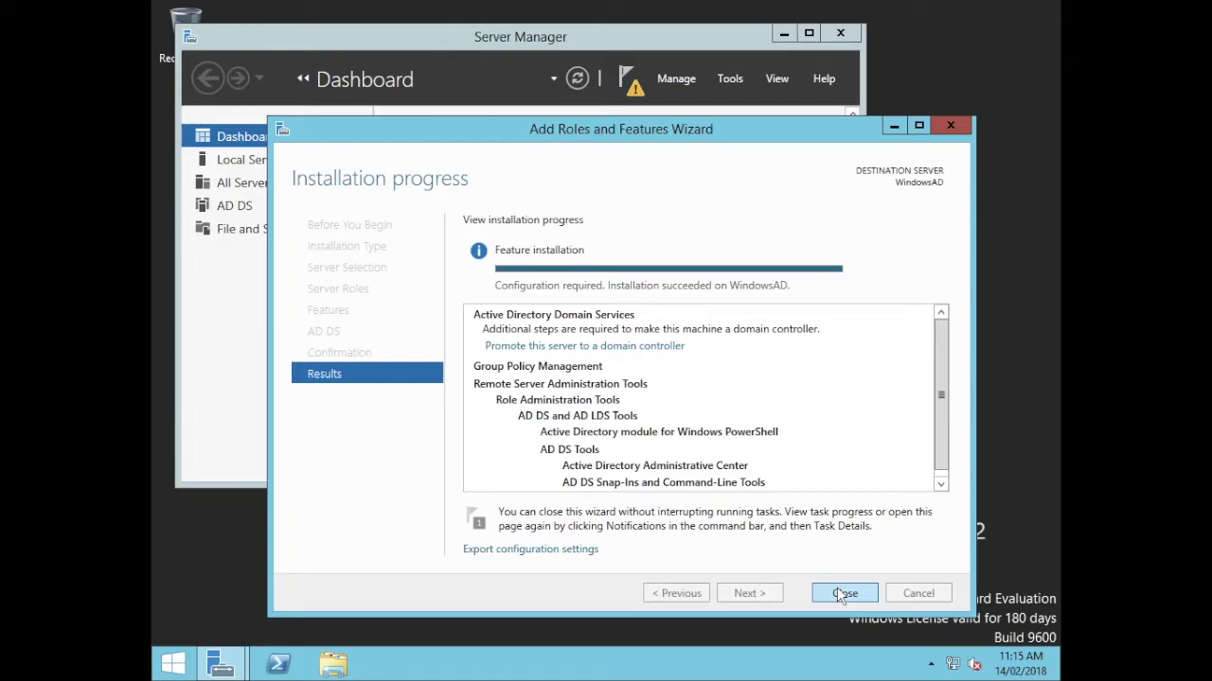
# Close the finished installer and launch domain-controller promotion from the notifications warning.
pyautogui.click(841, 593)
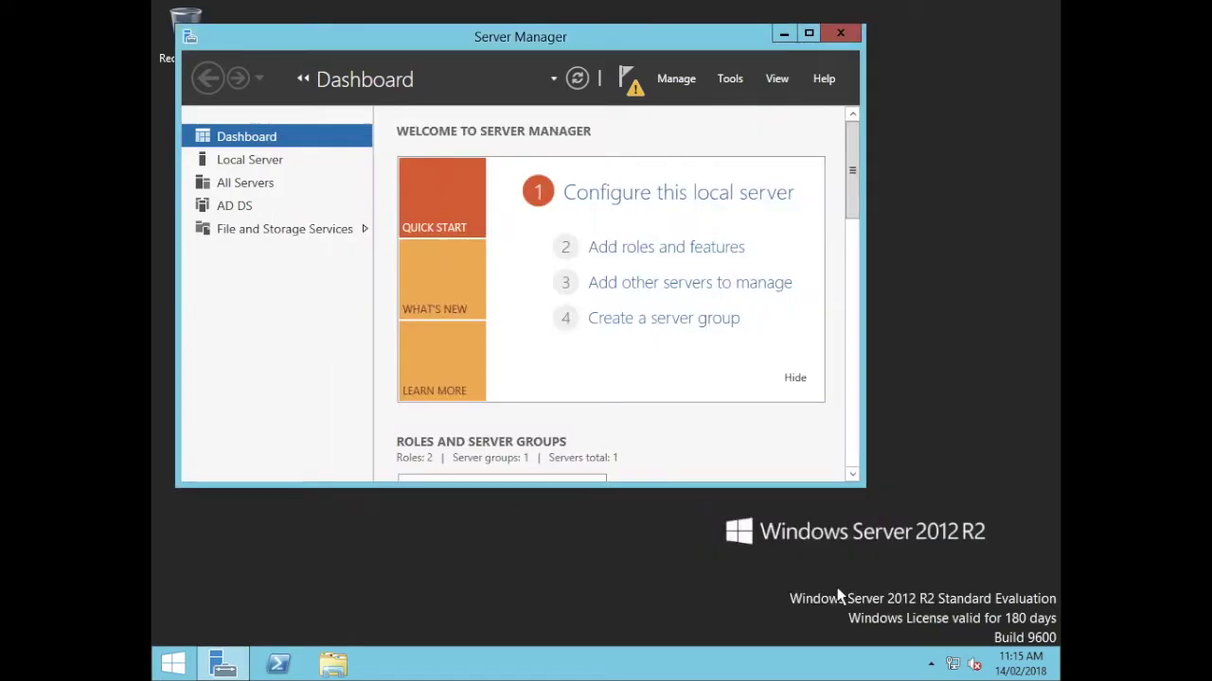
pyautogui.click(635, 85)
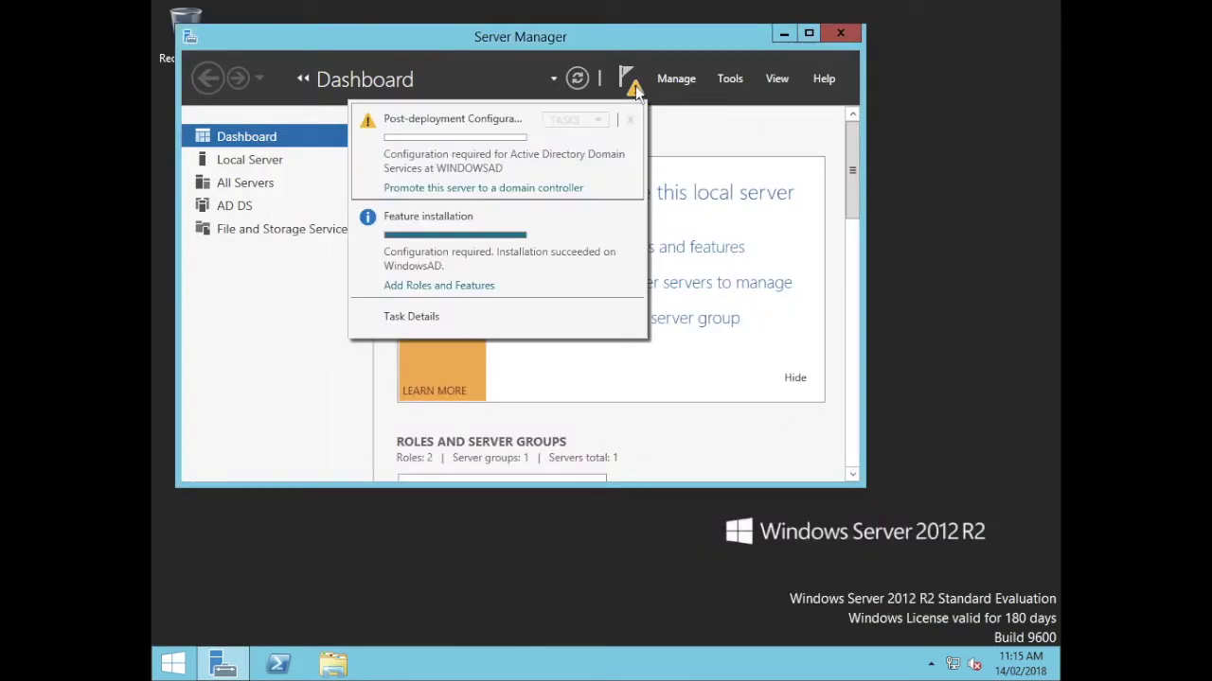
pyautogui.click(481, 188)
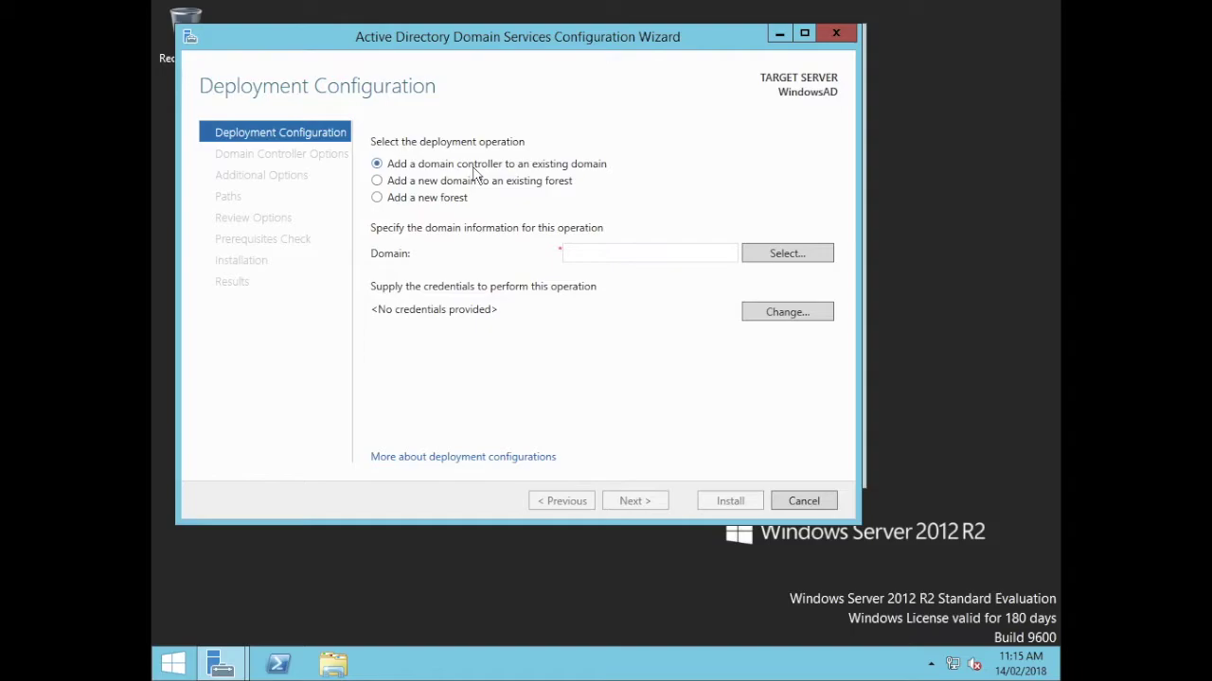
# Choose Add a new forest with root domain name jamfpro.services and continue.
pyautogui.click(411, 200)
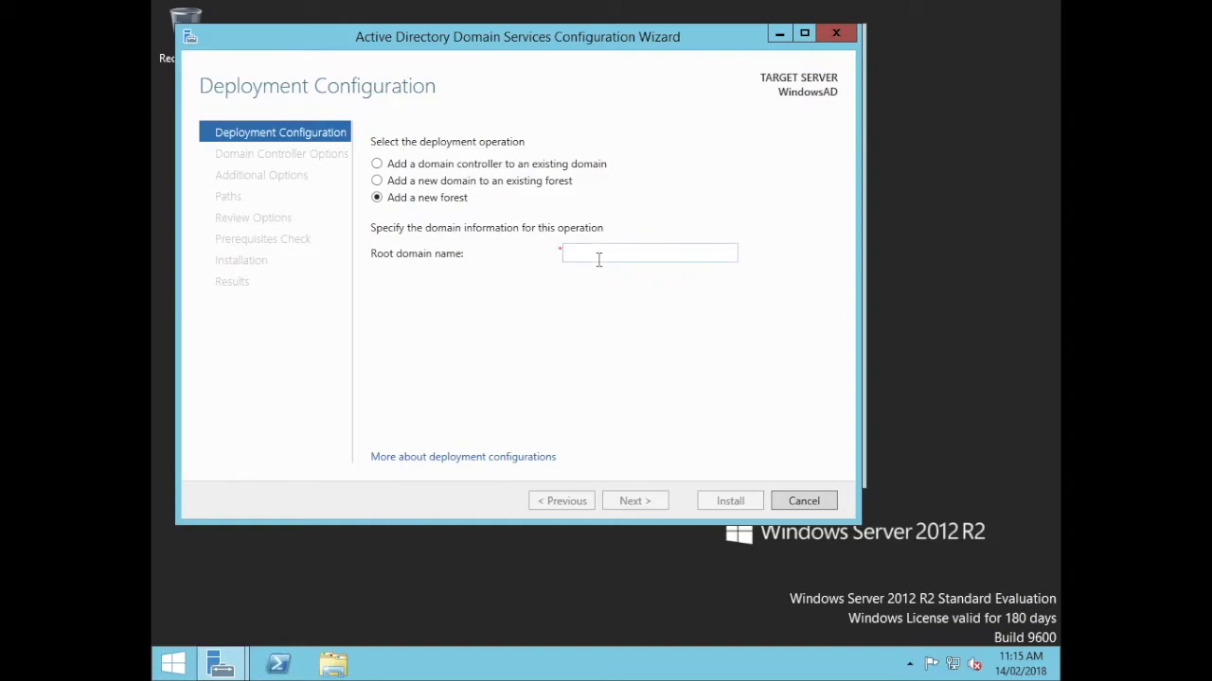
pyautogui.write('jamfpro.s')
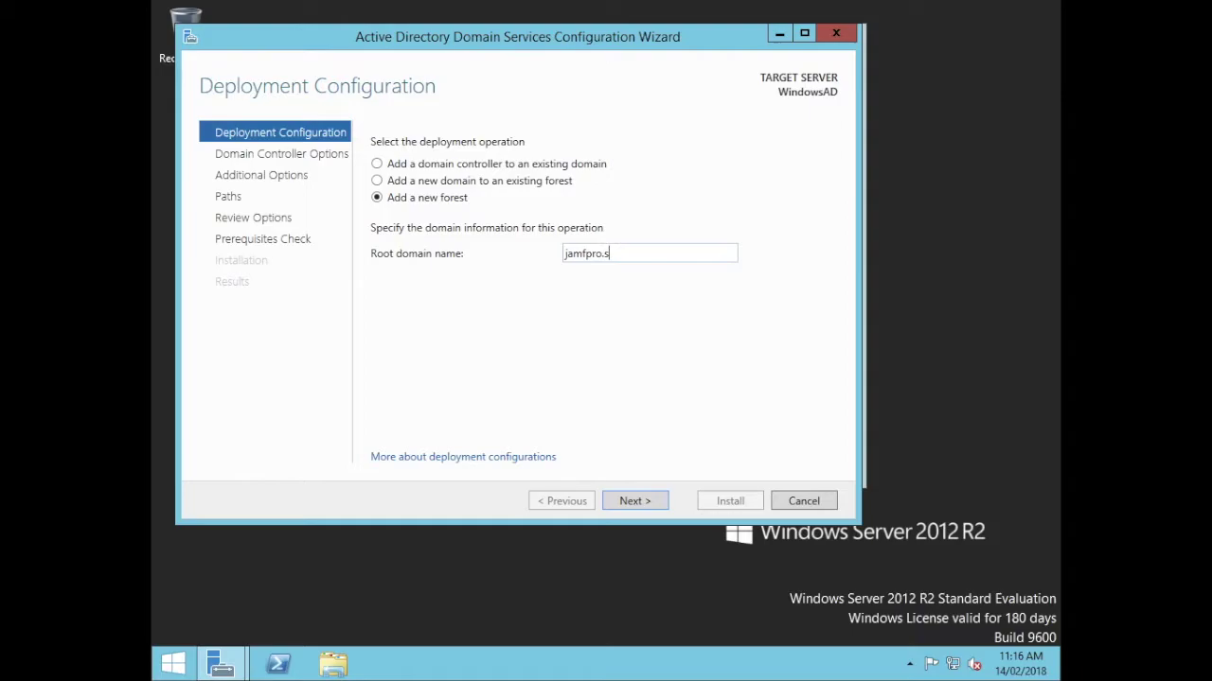
pyautogui.write('ervi')
pyautogui.doubleClick(588, 256)
pyautogui.doubleClick(647, 257)
pyautogui.press('BackSpace')
pyautogui.press('BackSpace')
pyautogui.press('BackSpace')
pyautogui.press('BackSpace')
pyautogui.press('BackSpace')
pyautogui.press('BackSpace')
pyautogui.press('BackSpace')
pyautogui.press('BackSpace')
pyautogui.press('BackSpace')
pyautogui.write('mycompany.local')
pyautogui.press('BackSpace')
pyautogui.press('BackSpace')
pyautogui.press('BackSpace')
pyautogui.press('BackSpace')
pyautogui.press('BackSpace')
pyautogui.press('BackSpace')
pyautogui.press('BackSpace')
pyautogui.press('BackSpace')
pyautogui.press('BackSpace')
pyautogui.press('BackSpace')
pyautogui.press('BackSpace')
pyautogui.press('BackSpace')
pyautogui.press('BackSpace')
pyautogui.press('BackSpace')
pyautogui.write('my.company.loca')
pyautogui.press('BackSpace')
pyautogui.press('BackSpace')
pyautogui.press('BackSpace')
pyautogui.press('BackSpace')
pyautogui.press('BackSpace')
pyautogui.press('BackSpace')
pyautogui.press('BackSpace')
pyautogui.press('BackSpace')
pyautogui.press('BackSpace')
pyautogui.press('BackSpace')
pyautogui.press('BackSpace')
pyautogui.press('BackSpace')
pyautogui.press('BackSpace')
pyautogui.press('BackSpace')
pyautogui.press('BackSpace')
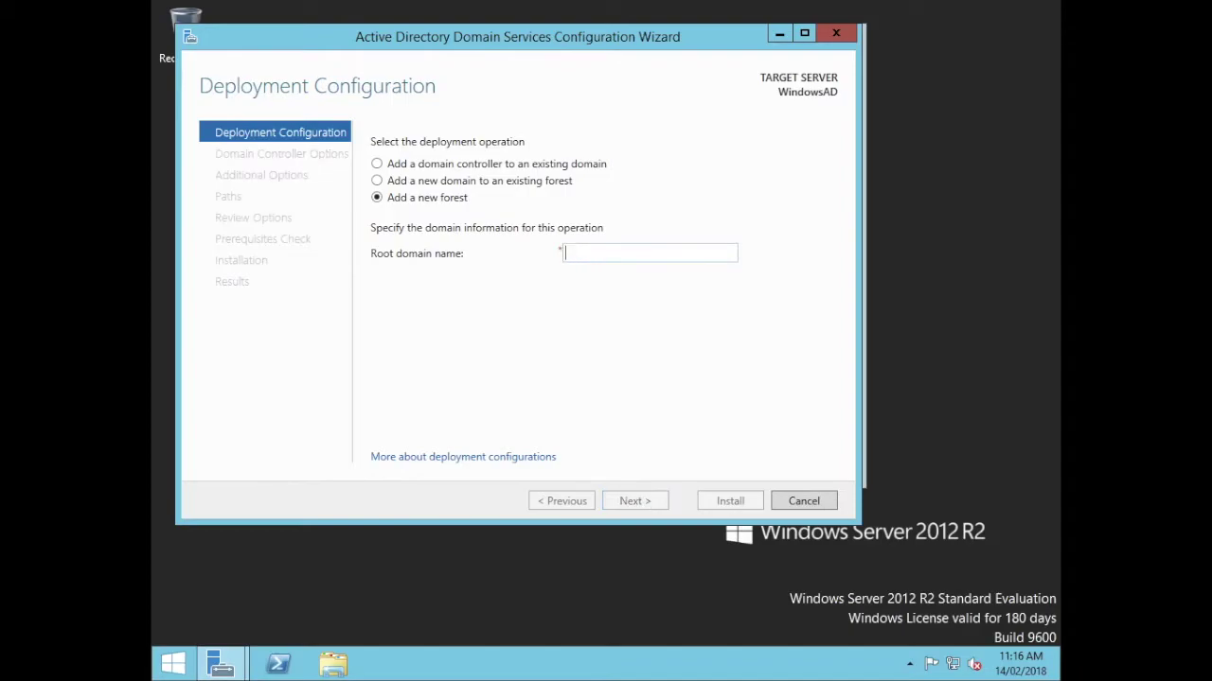
pyautogui.write('mycompany')
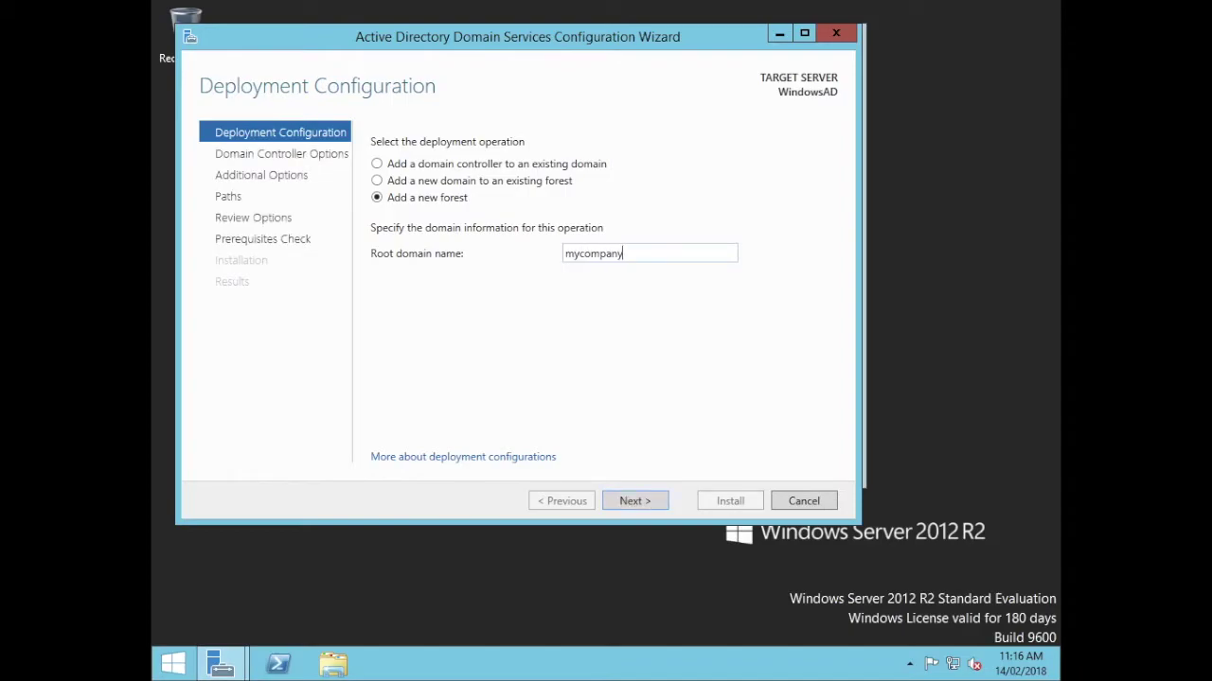
pyautogui.write('.lan')
pyautogui.press('BackSpace')
pyautogui.press('BackSpace')
pyautogui.press('BackSpace')
pyautogui.press('BackSpace')
pyautogui.press('BackSpace')
pyautogui.press('BackSpace')
pyautogui.press('BackSpace')
pyautogui.press('BackSpace')
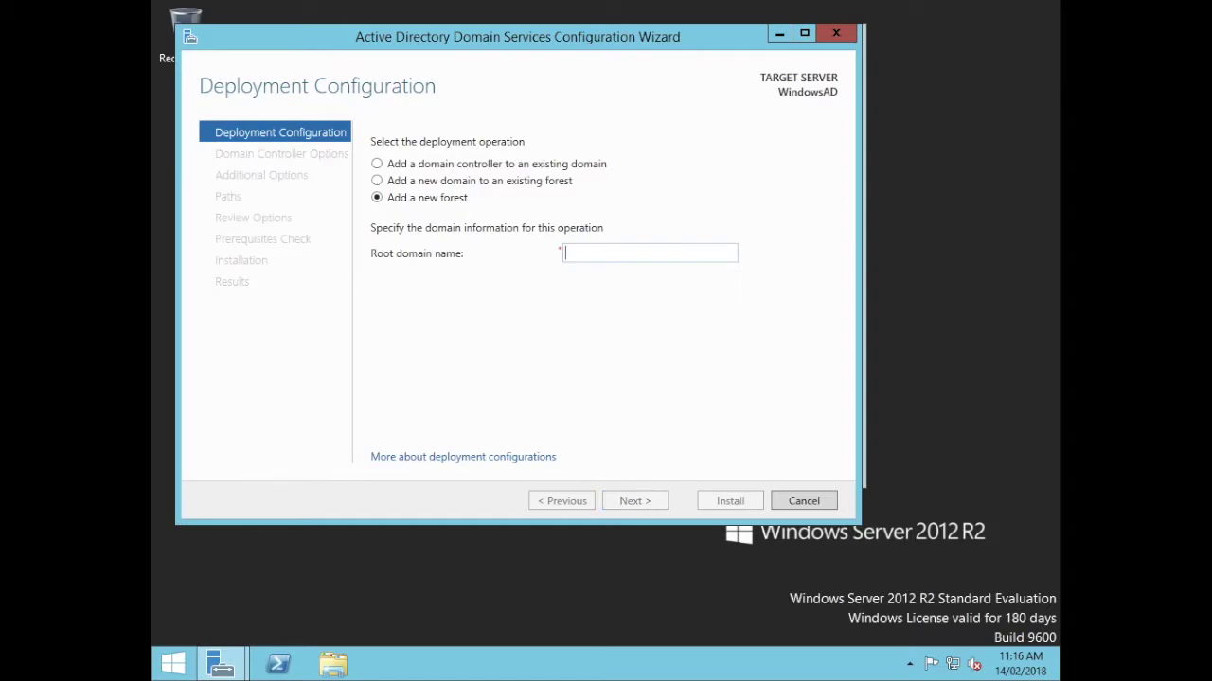
pyautogui.write('jamfpro.ser')
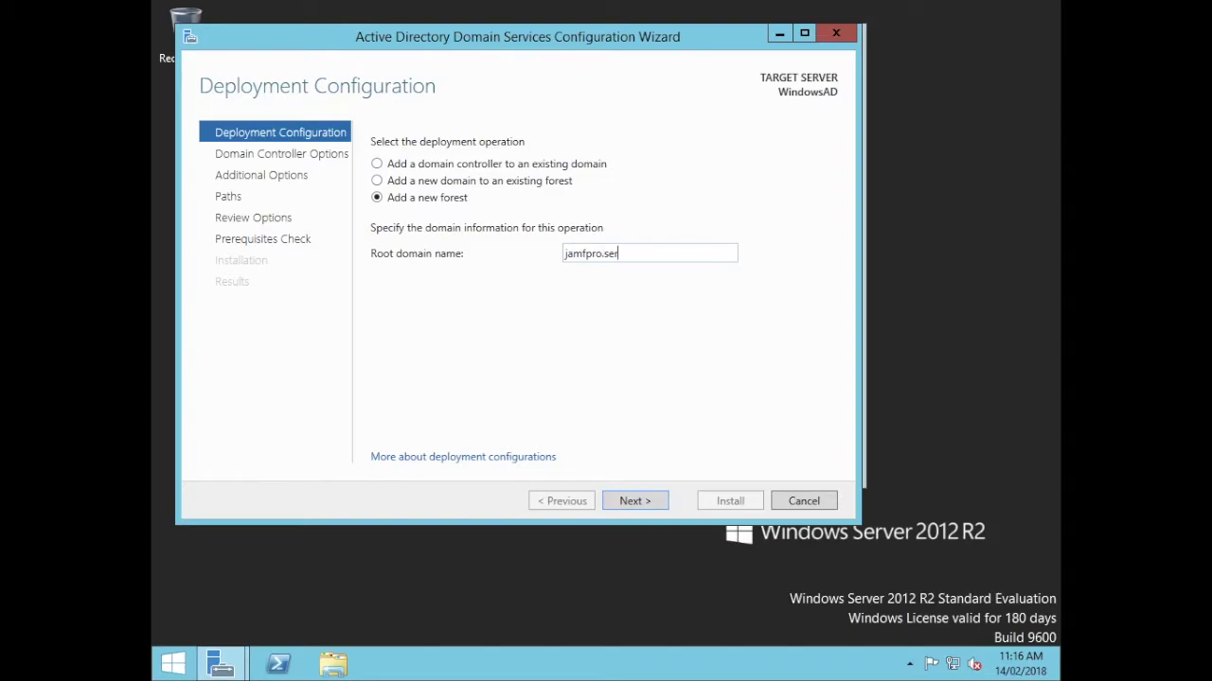
pyautogui.write('vices')
pyautogui.click(633, 504)
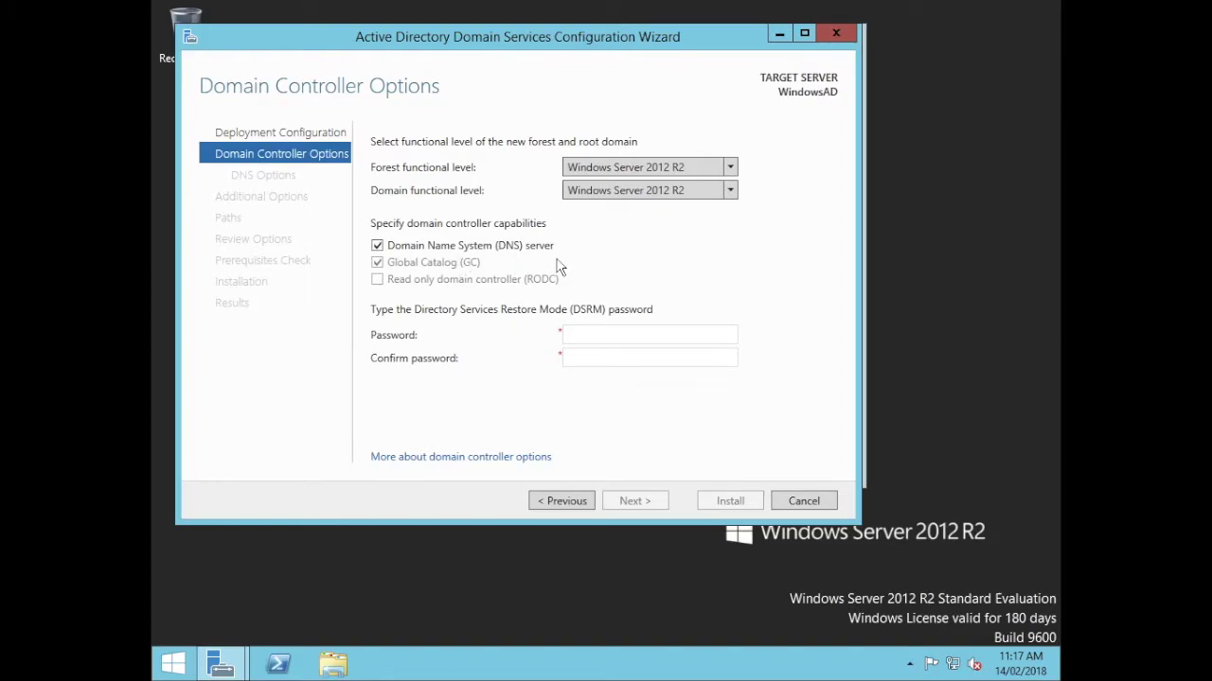
# Enter and confirm the Directory Services Restore Mode password, accepting the domain controller options.
pyautogui.click(616, 327)
pyautogui.write('P@')
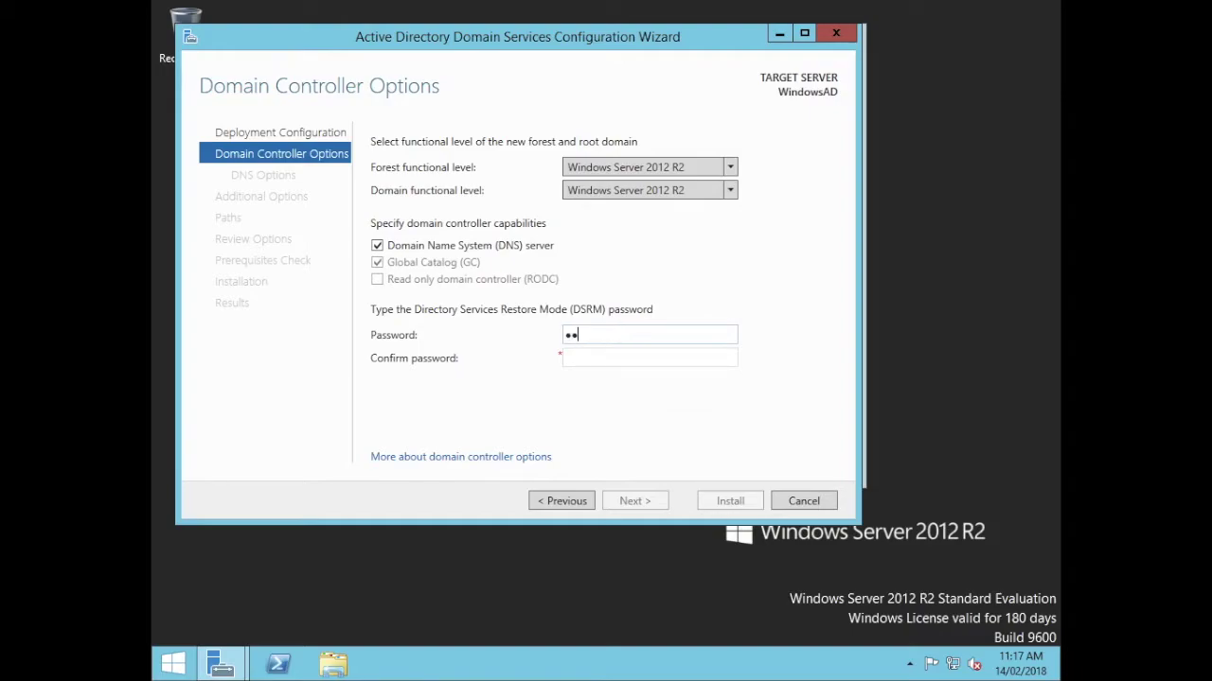
pyautogui.write('ssw0rd')
pyautogui.press('Tab')
pyautogui.write('P@ssw0rd')
pyautogui.click(629, 503)
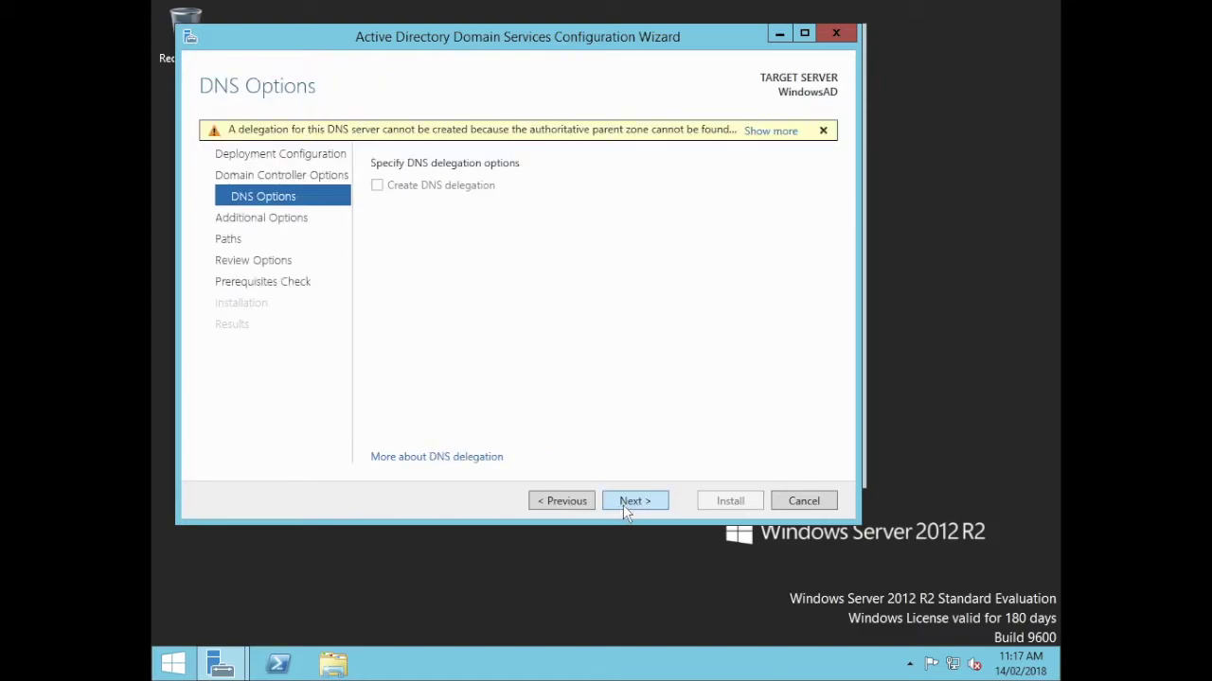
# Accept default DNS options, NetBIOS name JAMFPRO, and the default database and log paths.
pyautogui.click(625, 508)
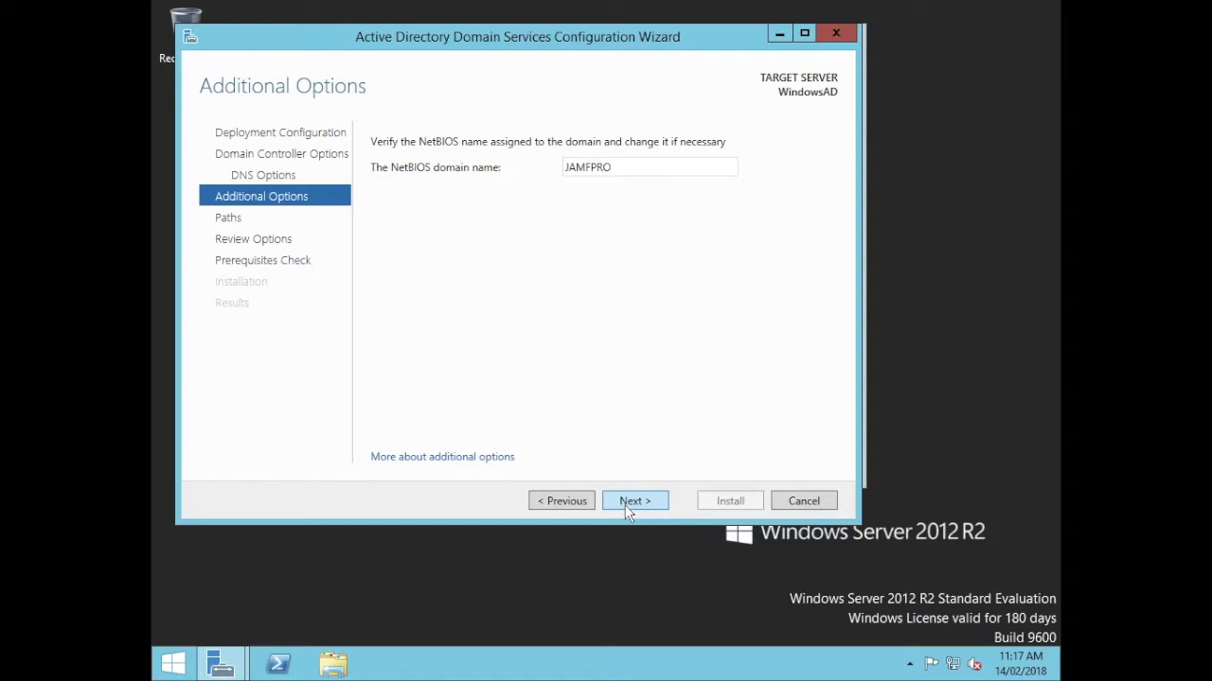
pyautogui.click(626, 509)
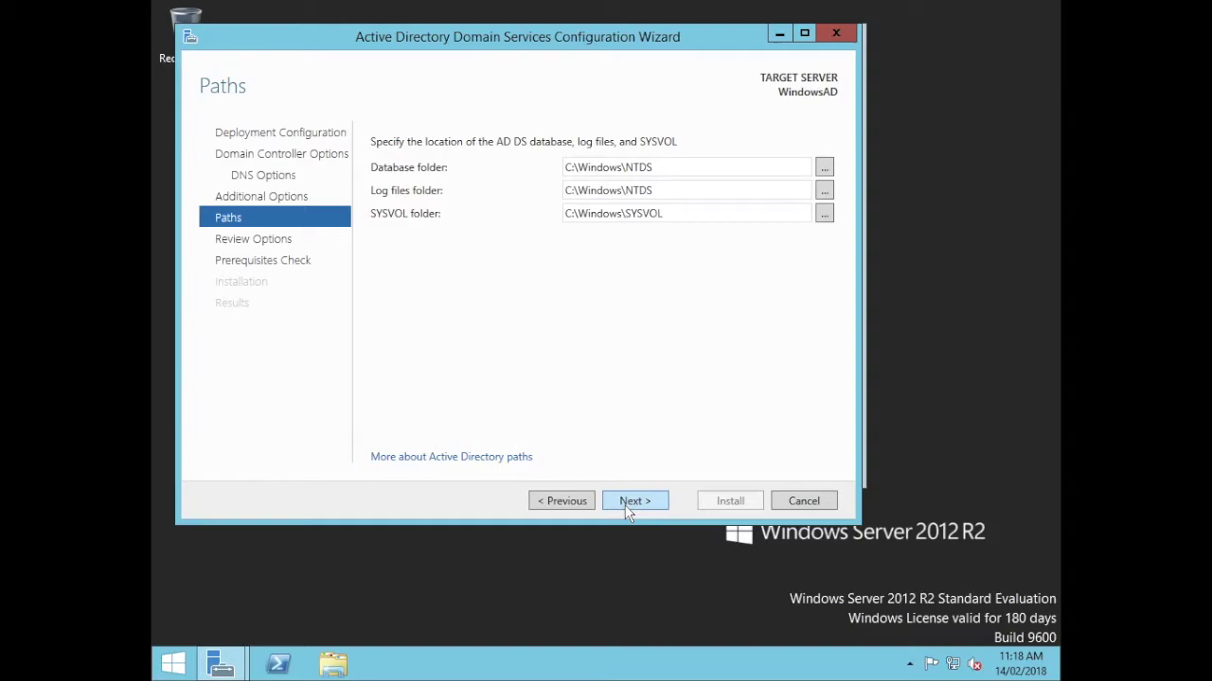
pyautogui.click(627, 501)
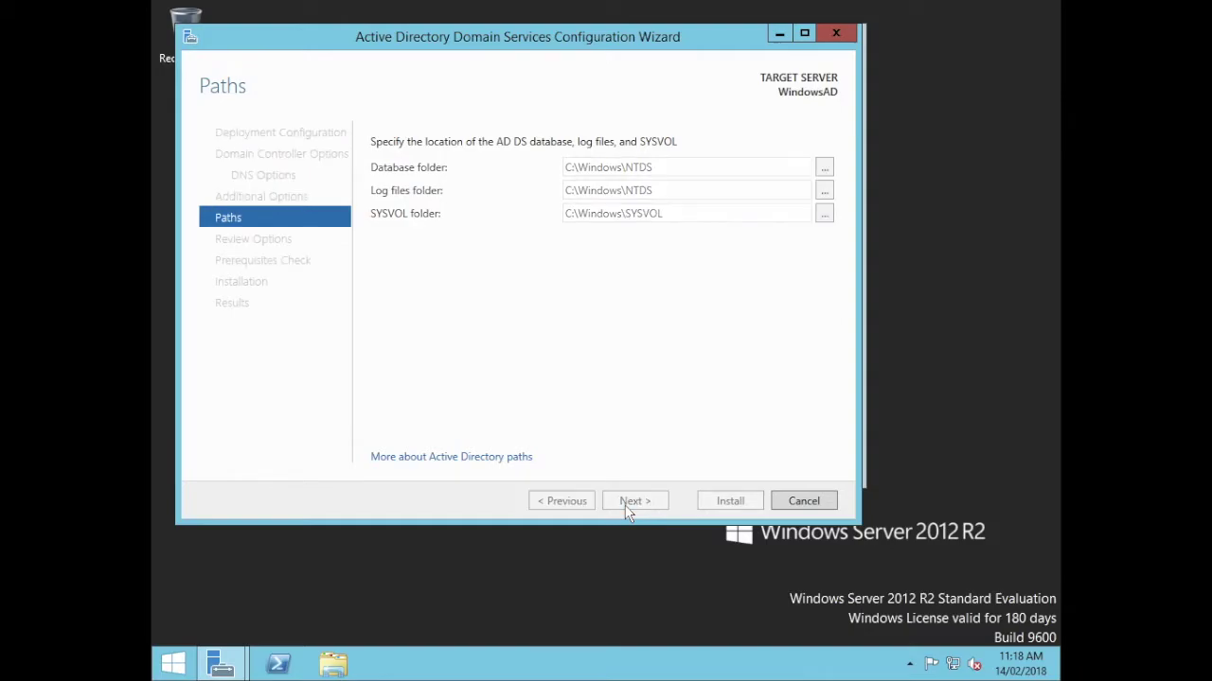
# Review the prerequisites check results and install the jamfpro.services domain controller.
pyautogui.click(626, 502)
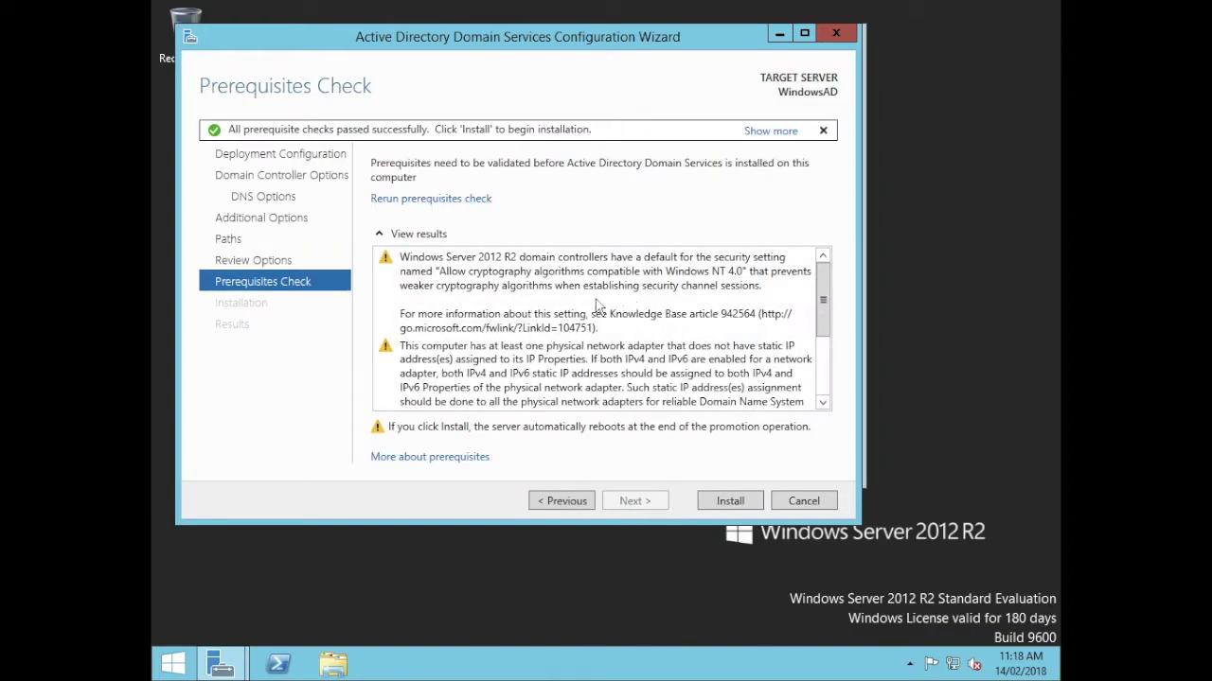
pyautogui.scroll(-1, 573, 369)
pyautogui.scroll(-1, 532, 407)
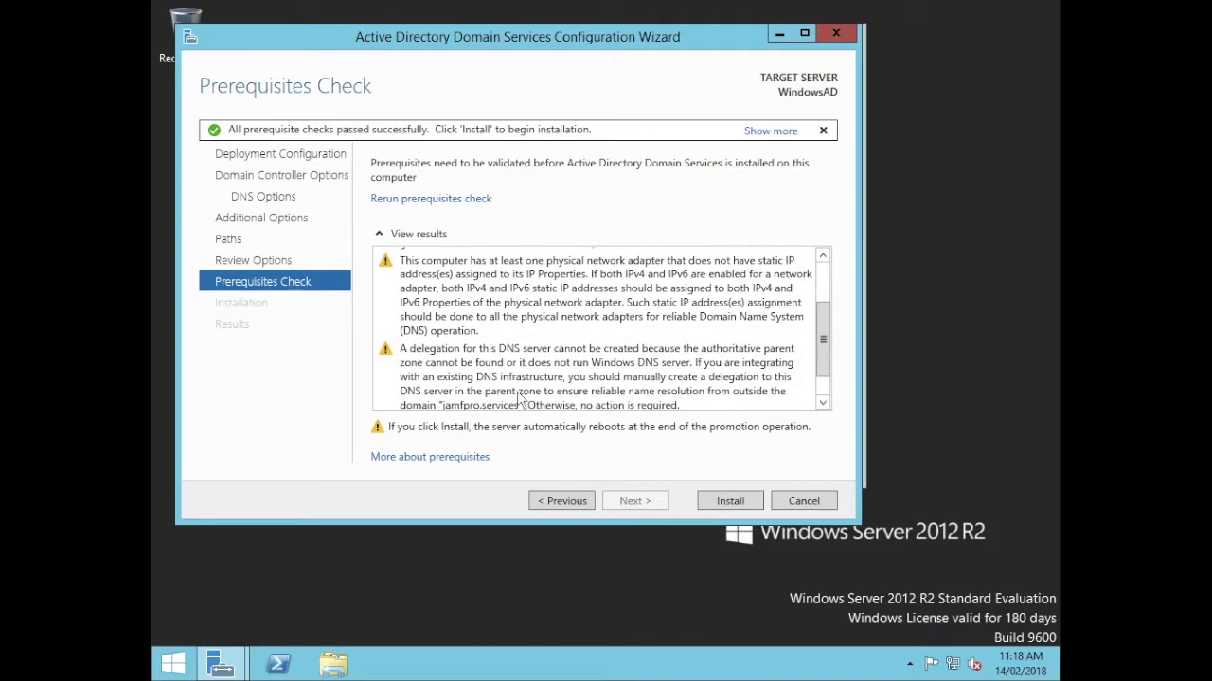
pyautogui.scroll(-1, 625, 358)
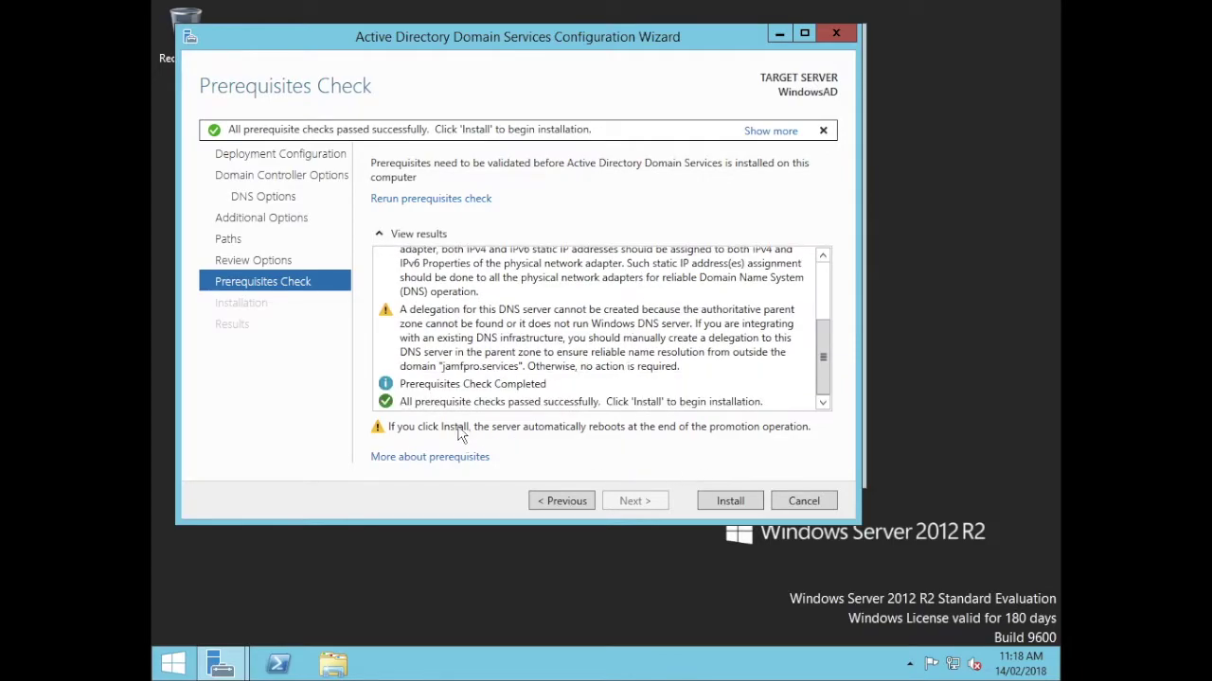
pyautogui.click(731, 501)
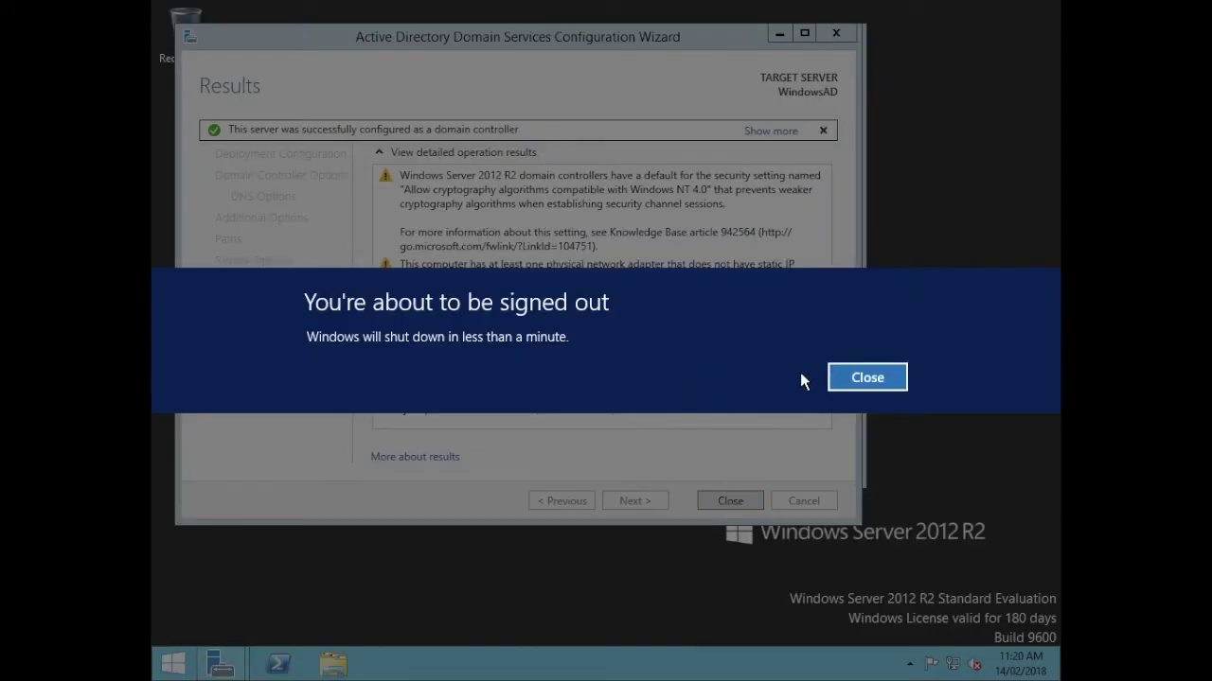
# Dismiss the sign-out warning and close the configuration wizard and Server Manager.
pyautogui.click(857, 389)
pyautogui.click(744, 496)
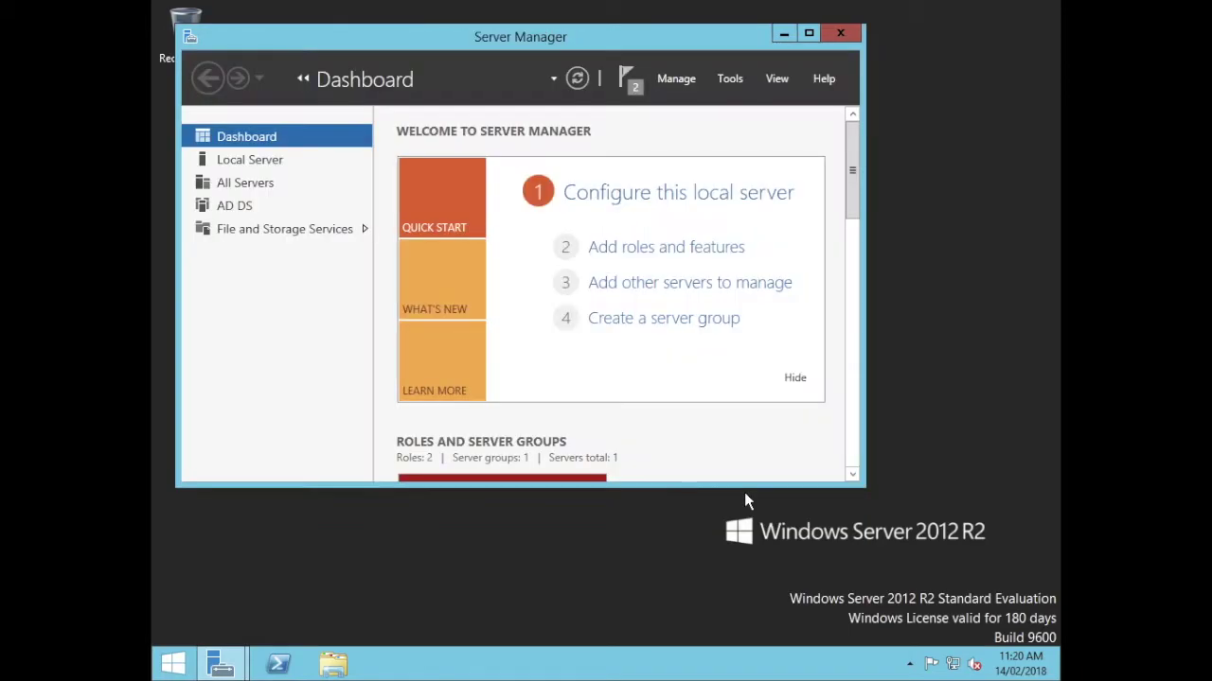
pyautogui.click(832, 33)
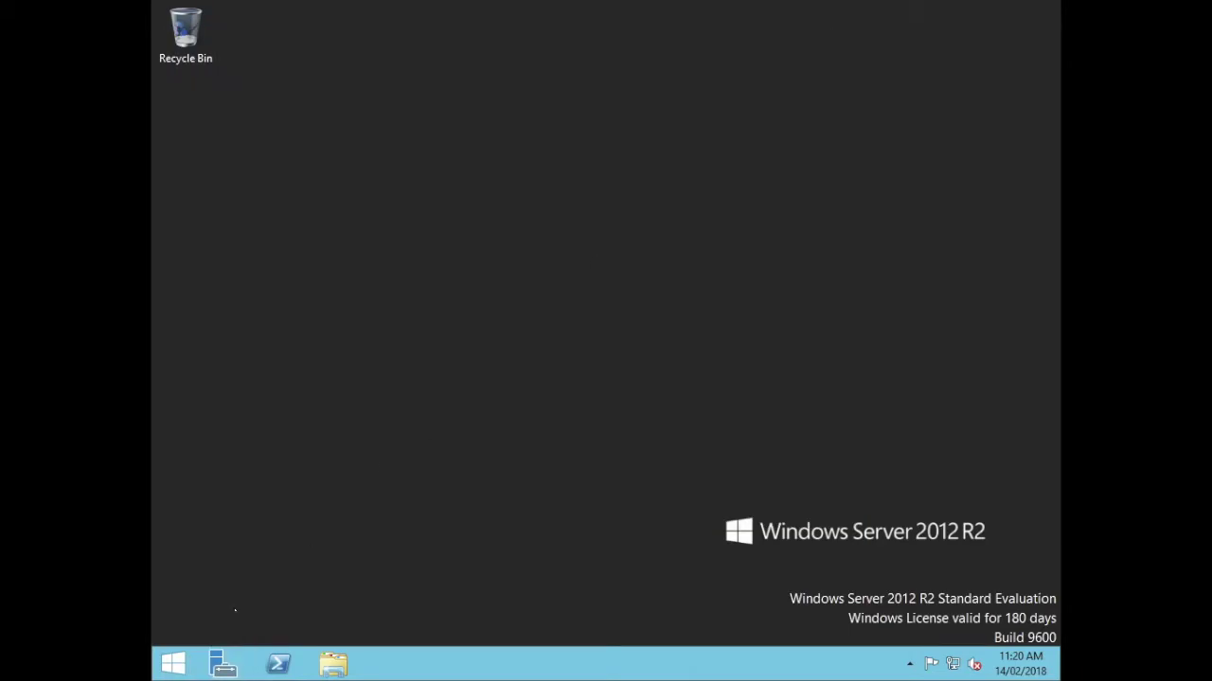
# Shut down the server with the reason Other (Planned).
pyautogui.click(170, 663)
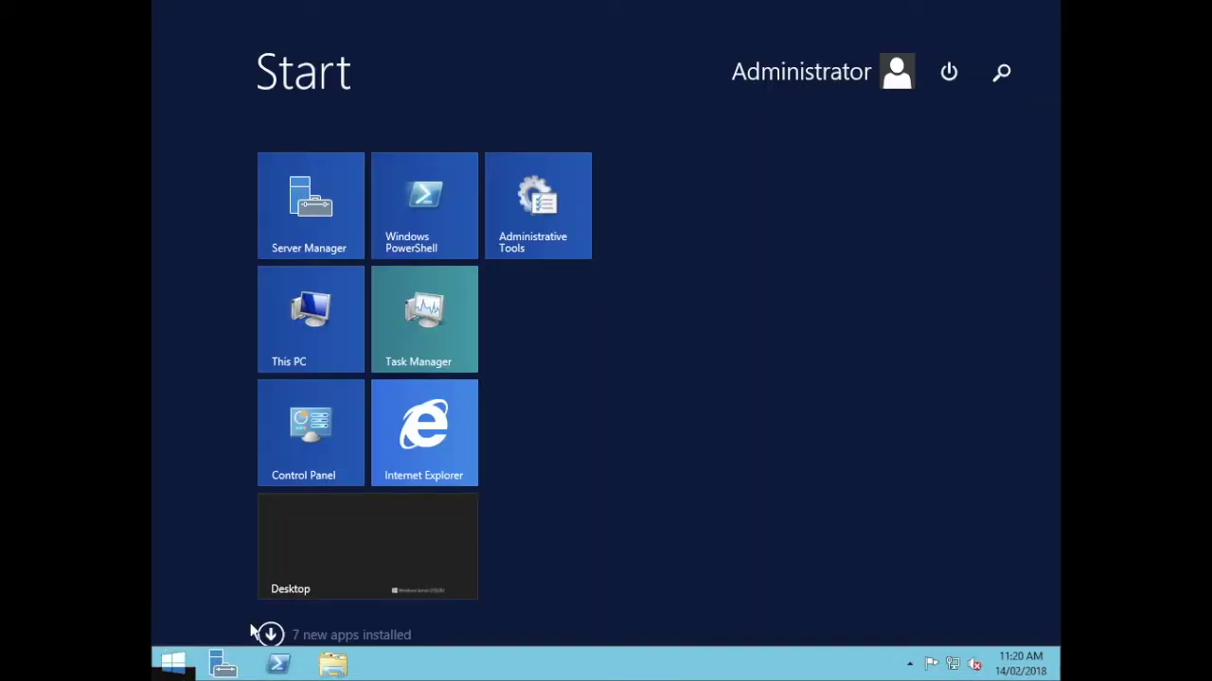
pyautogui.click(937, 87)
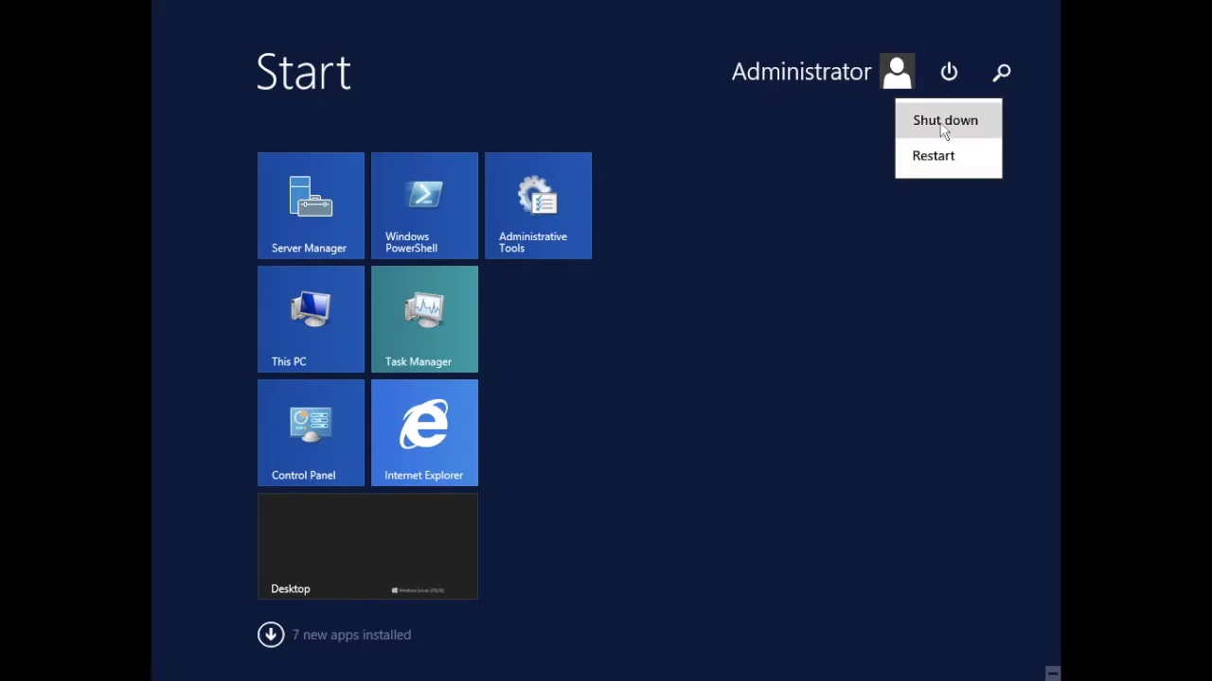
pyautogui.click(944, 131)
pyautogui.click(904, 180)
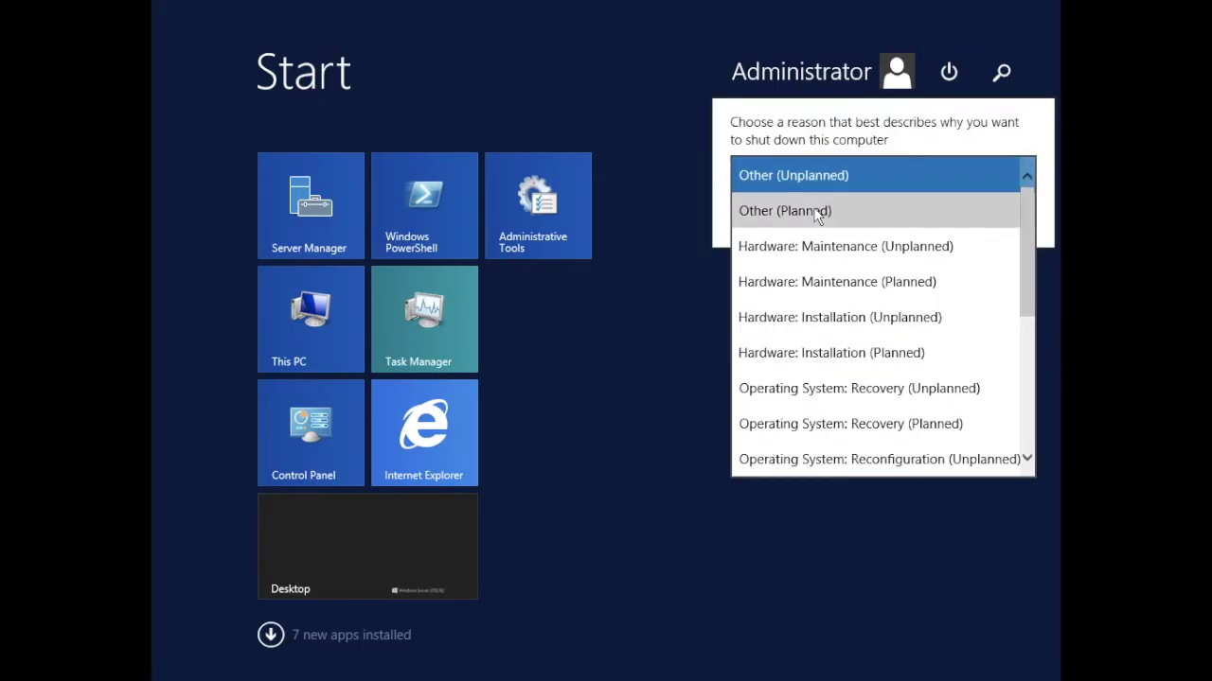
pyautogui.click(816, 215)
pyautogui.click(970, 213)
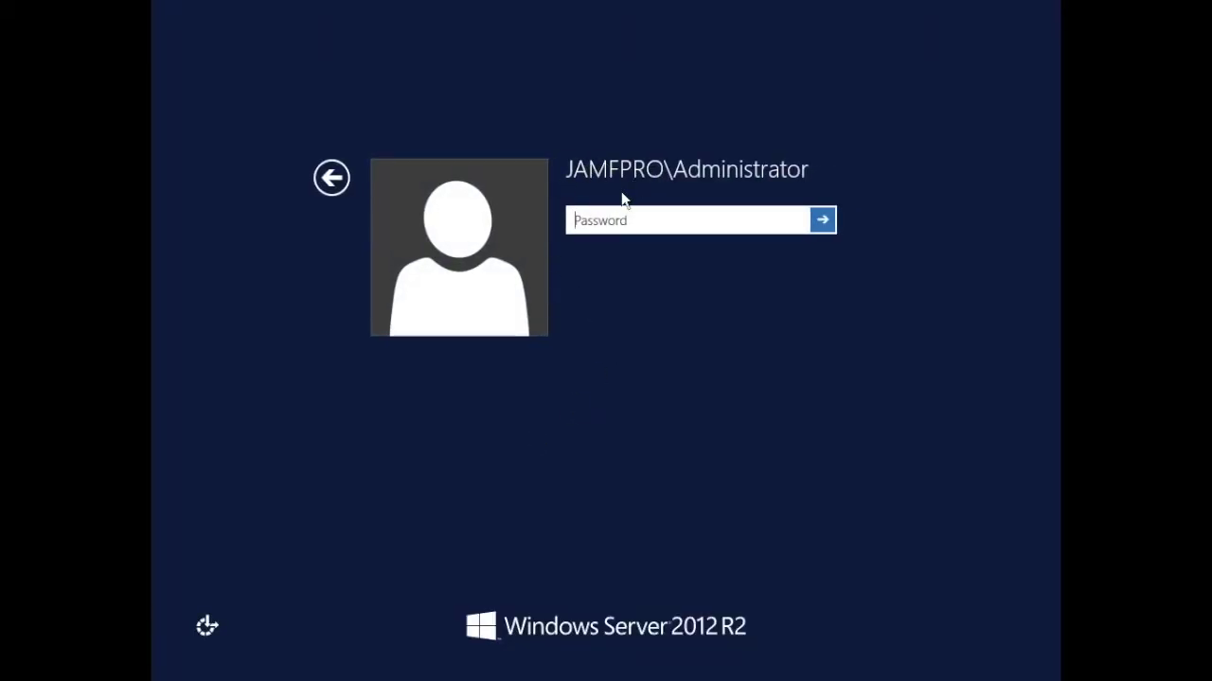
# Sign back in to the server with its password and enlarge the Server Manager window.
pyautogui.write('••')
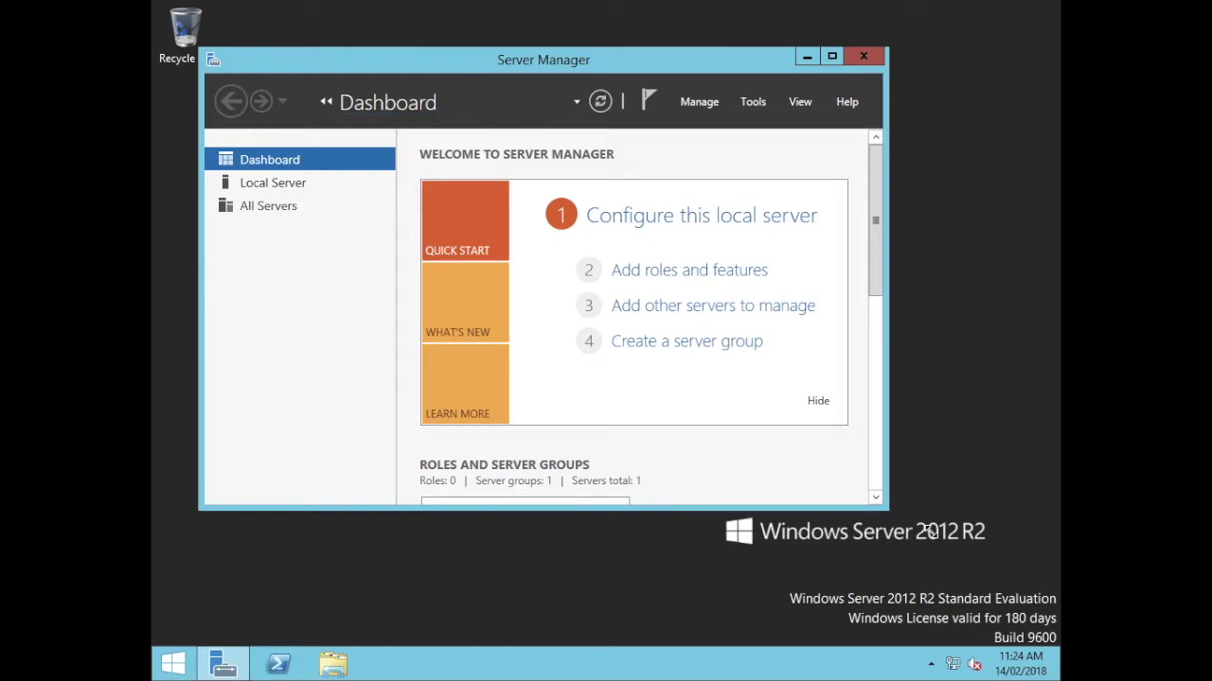
pyautogui.moveTo(950, 558); pyautogui.dragTo(954, 559)
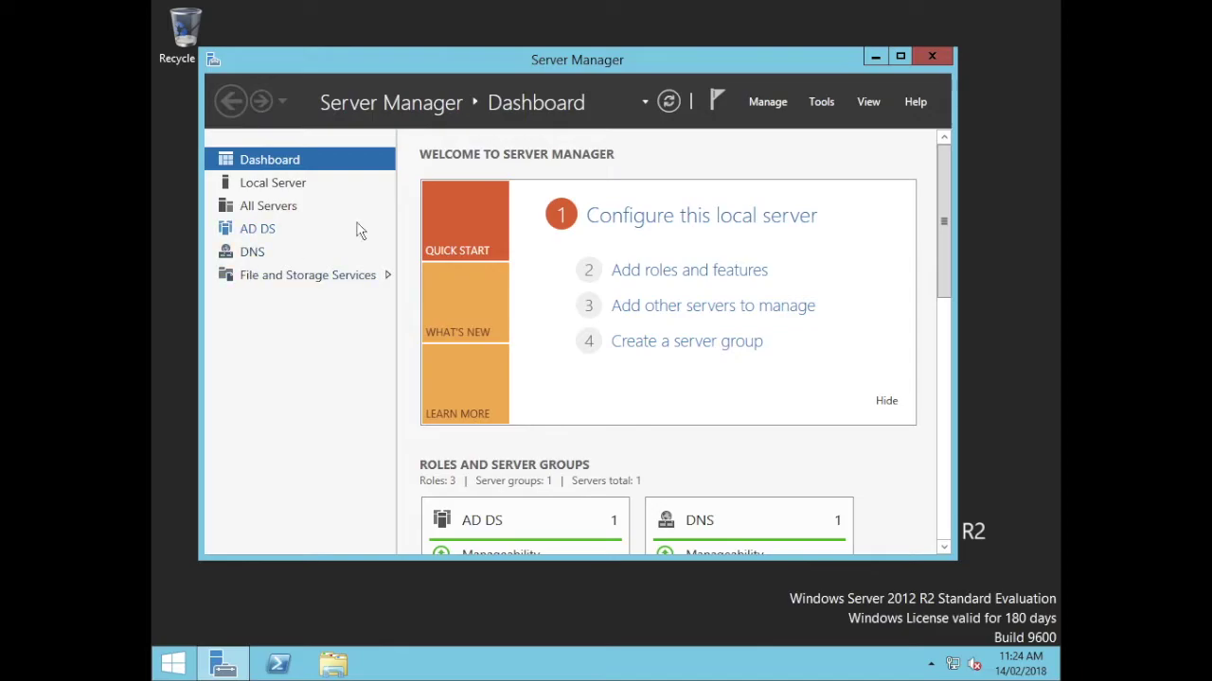
# Launch Active Directory Users and Computers and expand the jamfpro.services domain.
pyautogui.click(822, 102)
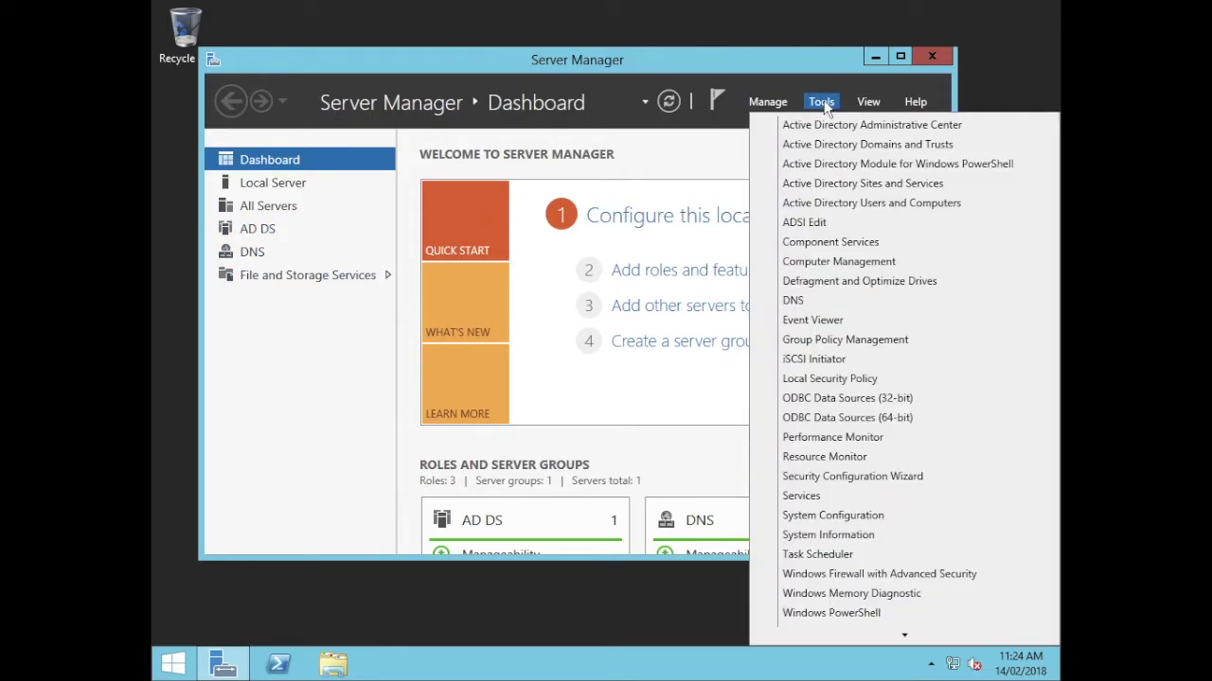
pyautogui.click(865, 203)
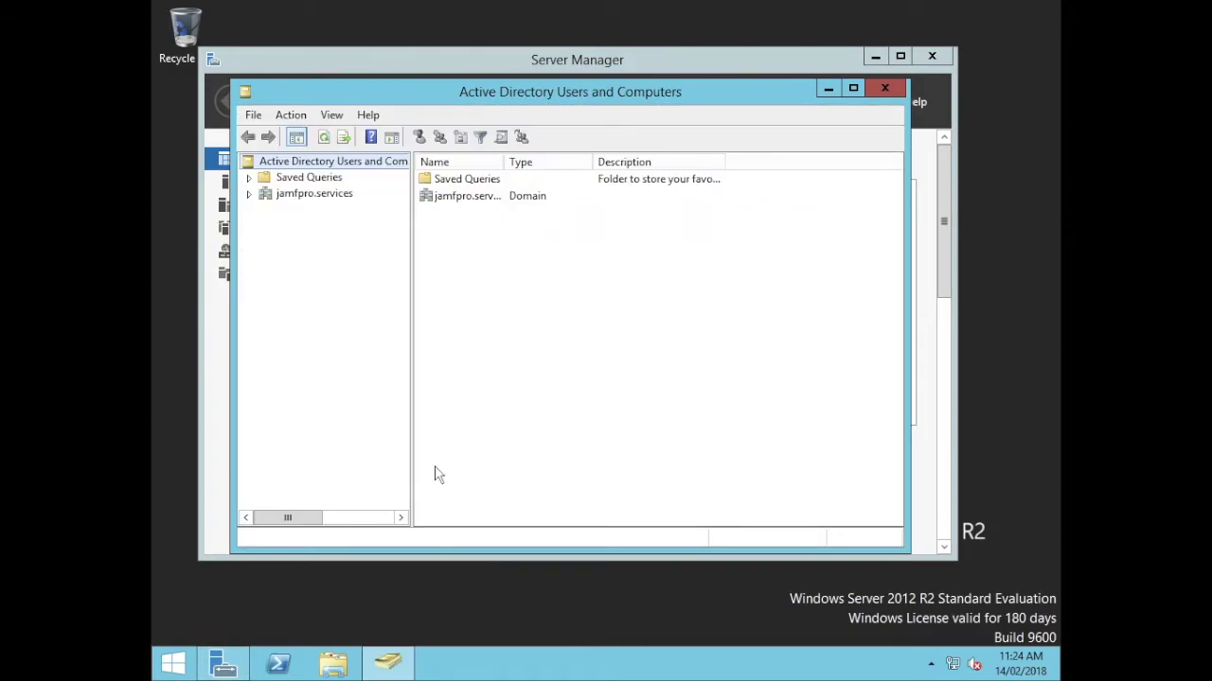
pyautogui.click(272, 195)
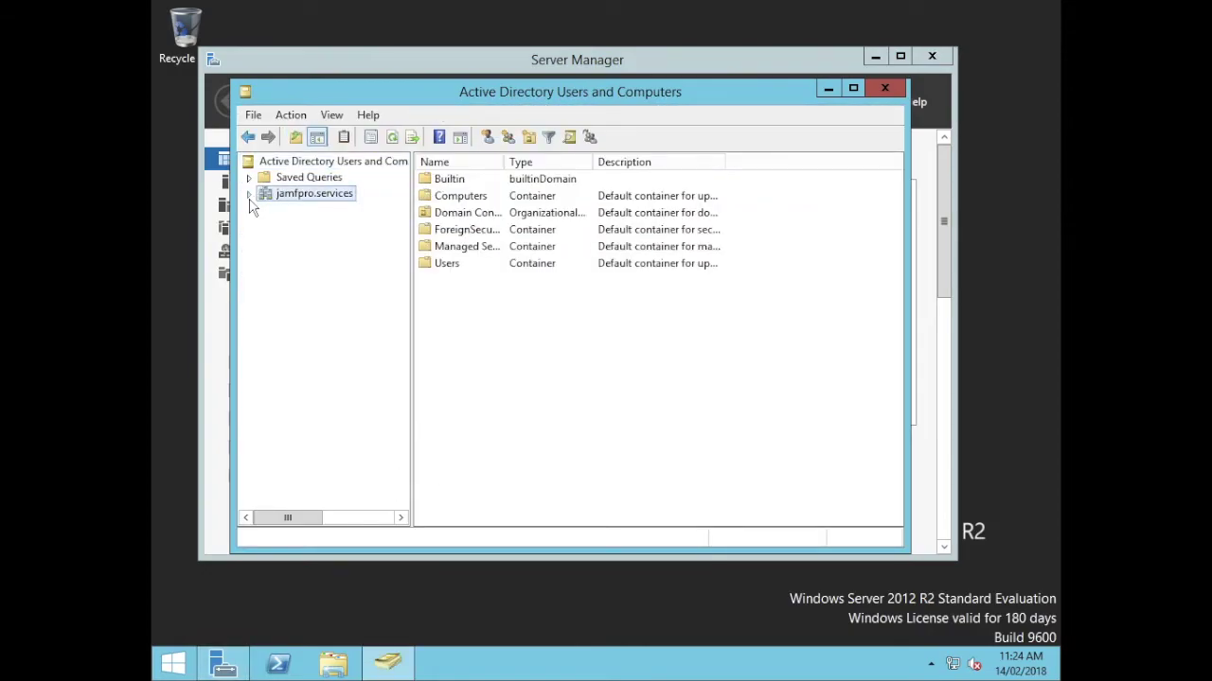
pyautogui.click(249, 195)
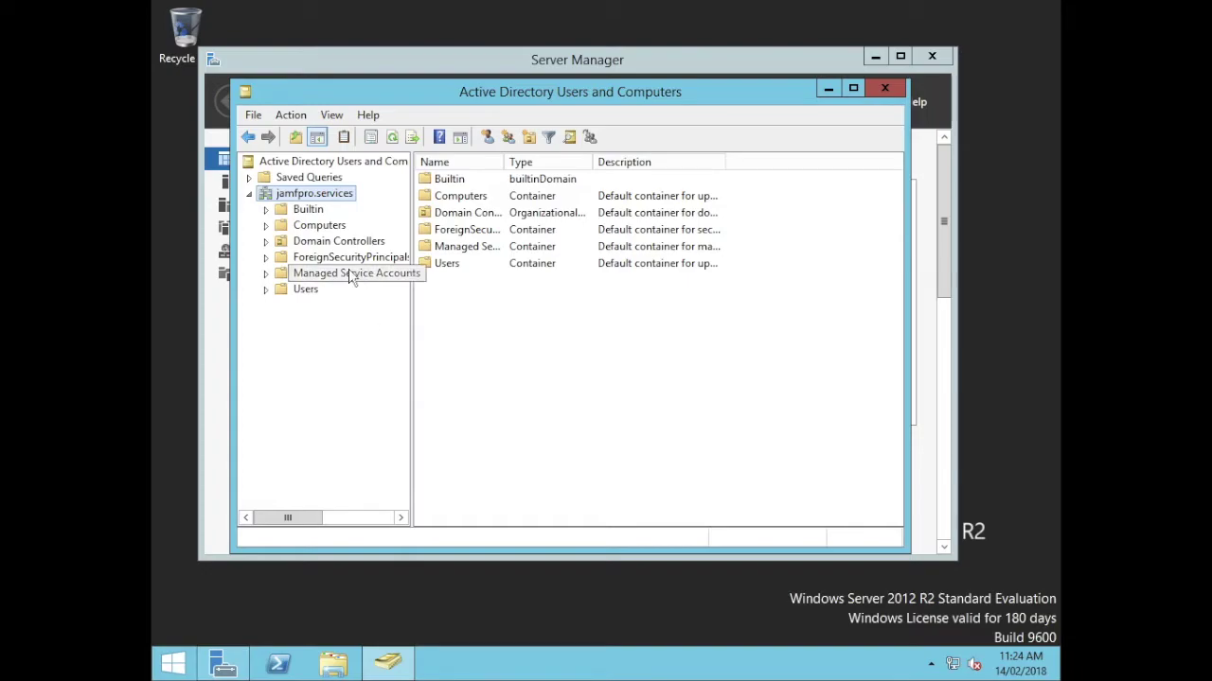
# Create a new organizational unit named Staff under jamfpro.services.
pyautogui.rightClick(454, 338)
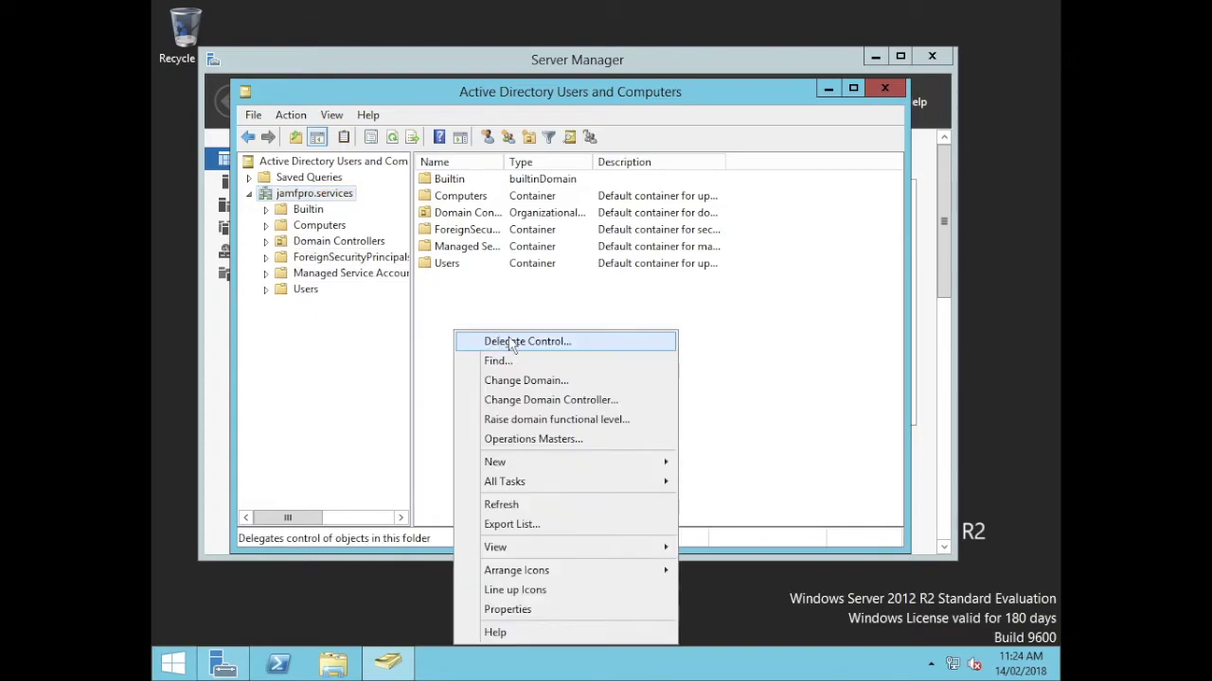
pyautogui.moveTo(675, 461)
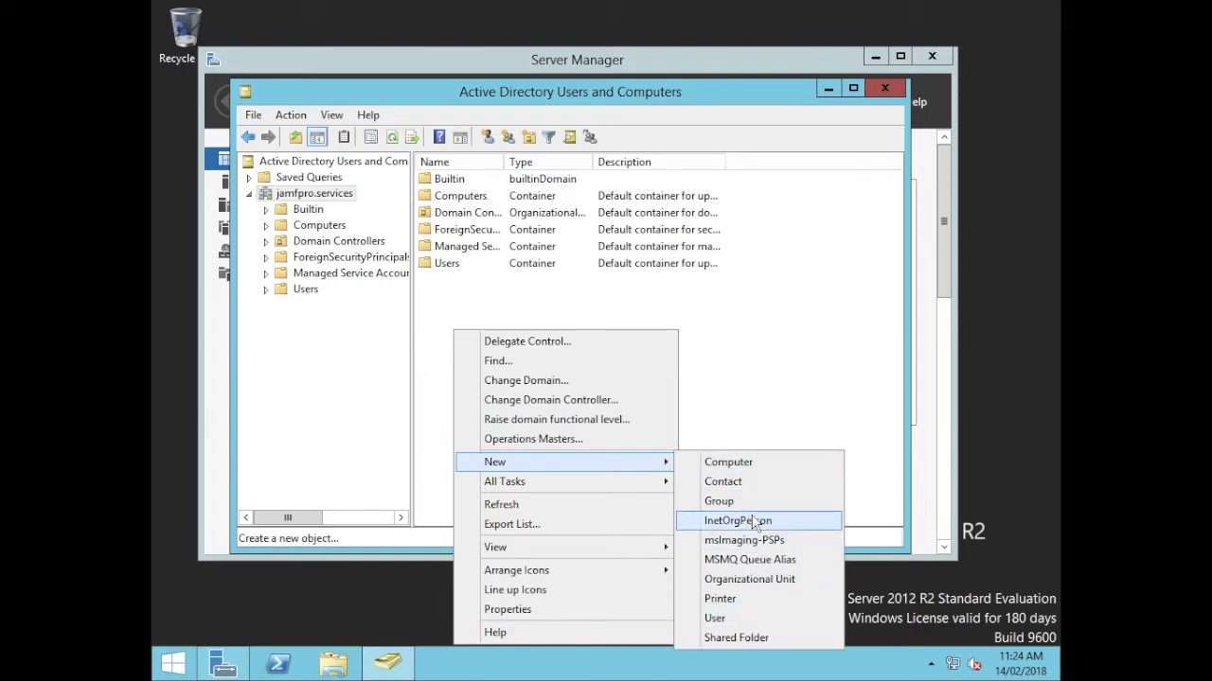
pyautogui.click(748, 579)
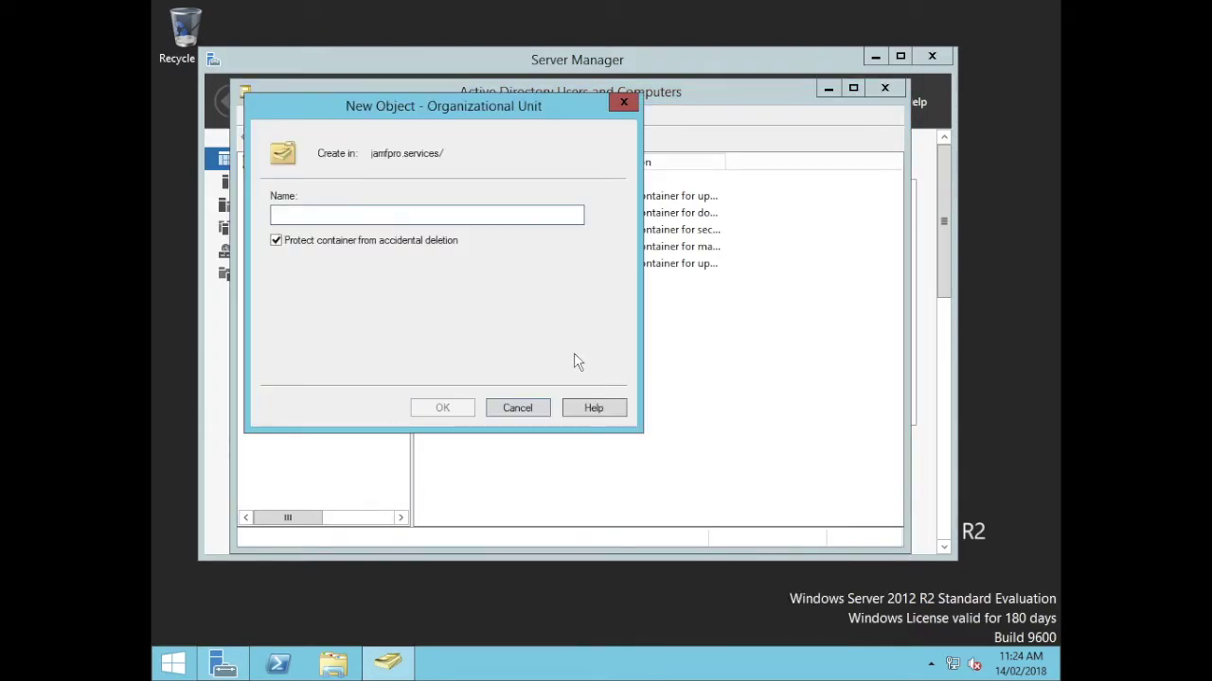
pyautogui.write('Staff')
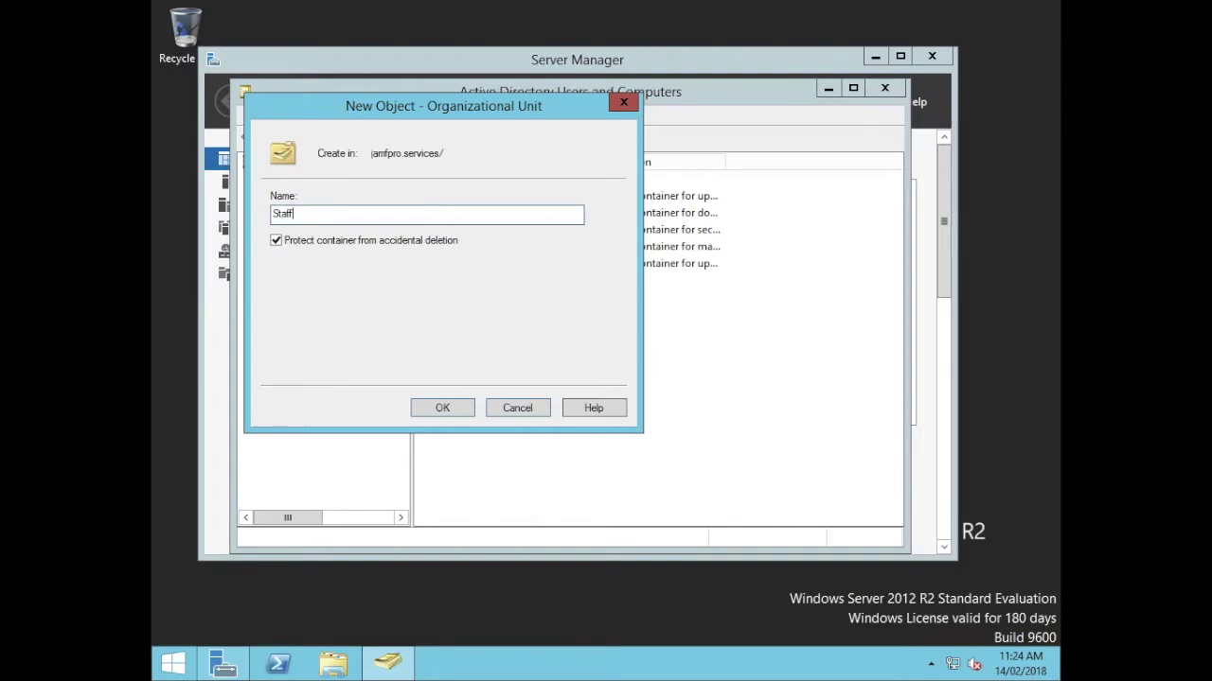
pyautogui.press('Return')
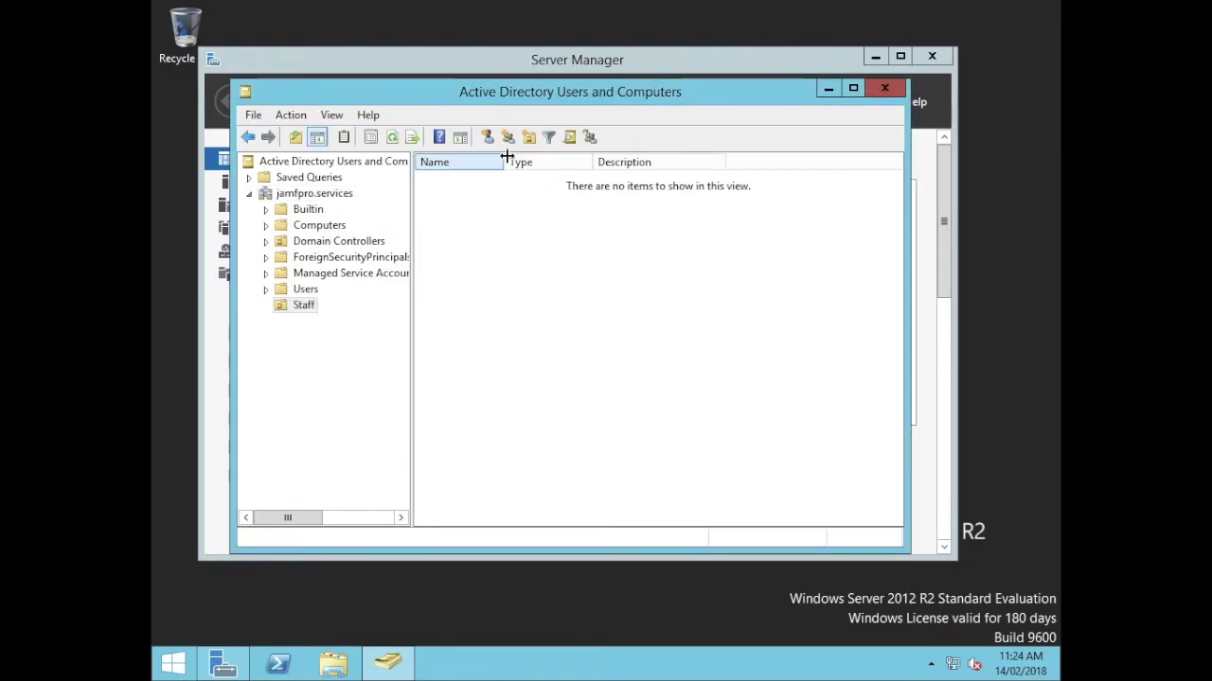
# Start a new user in Staff, entering the person's full name and logon name.
pyautogui.click(487, 138)
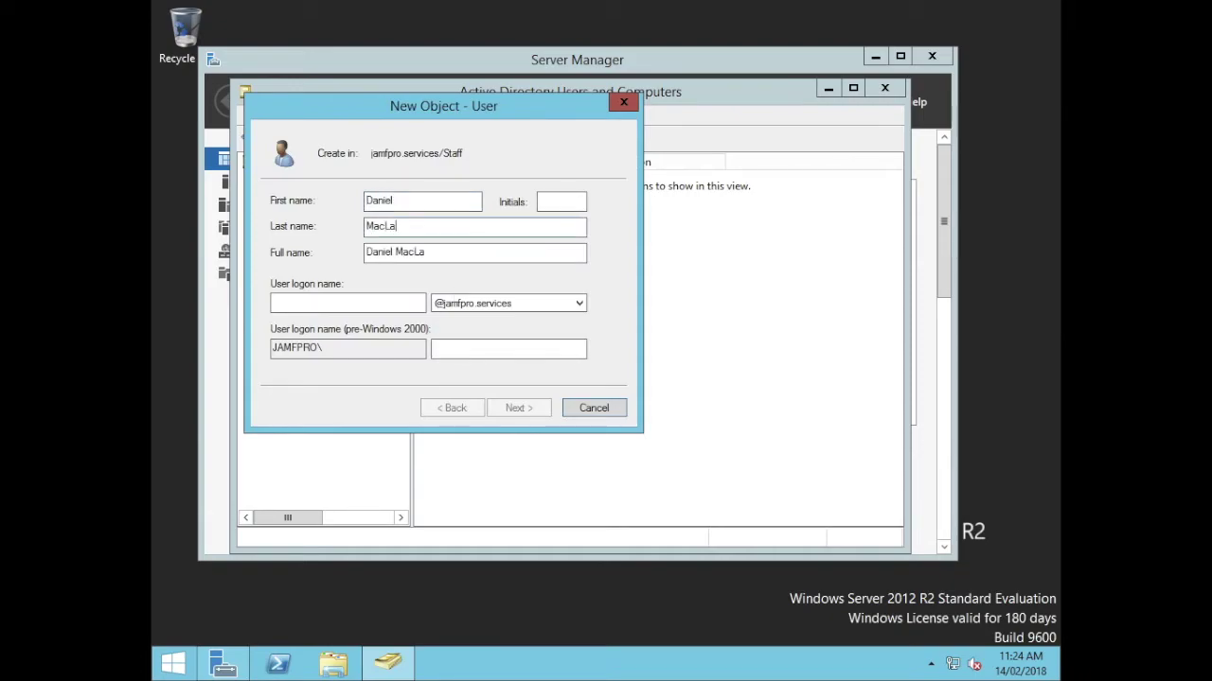
pyautogui.press('Tab')
pyautogui.press('Tab')
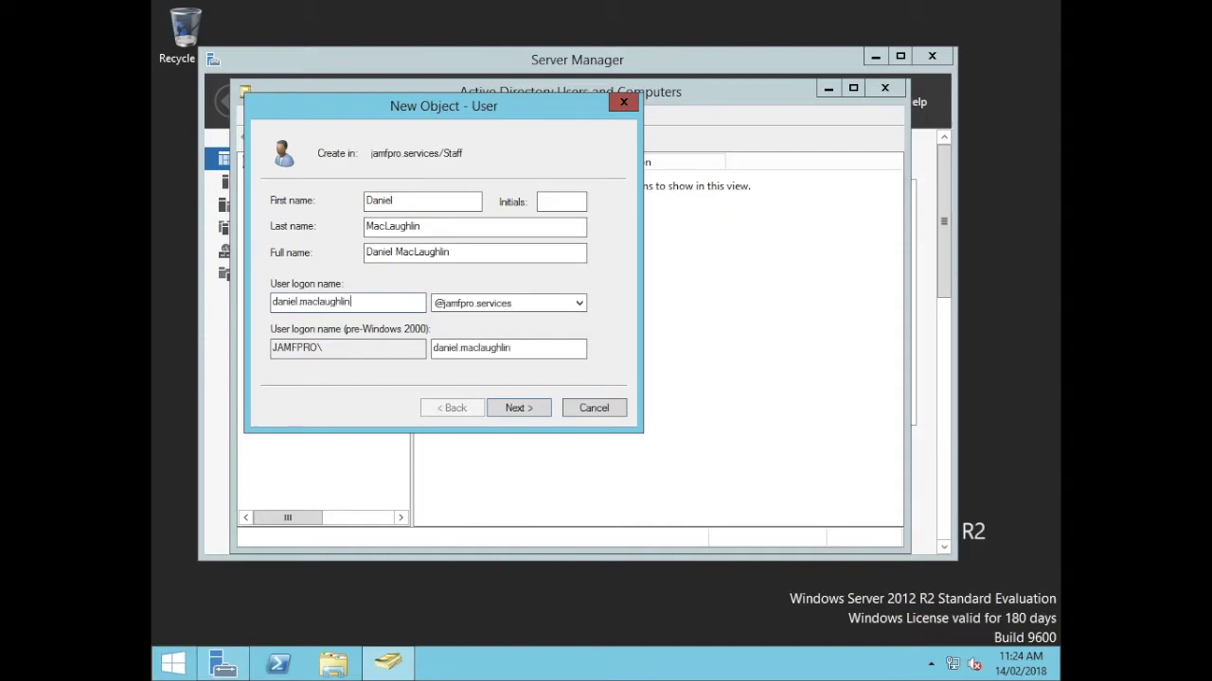
pyautogui.click(528, 417)
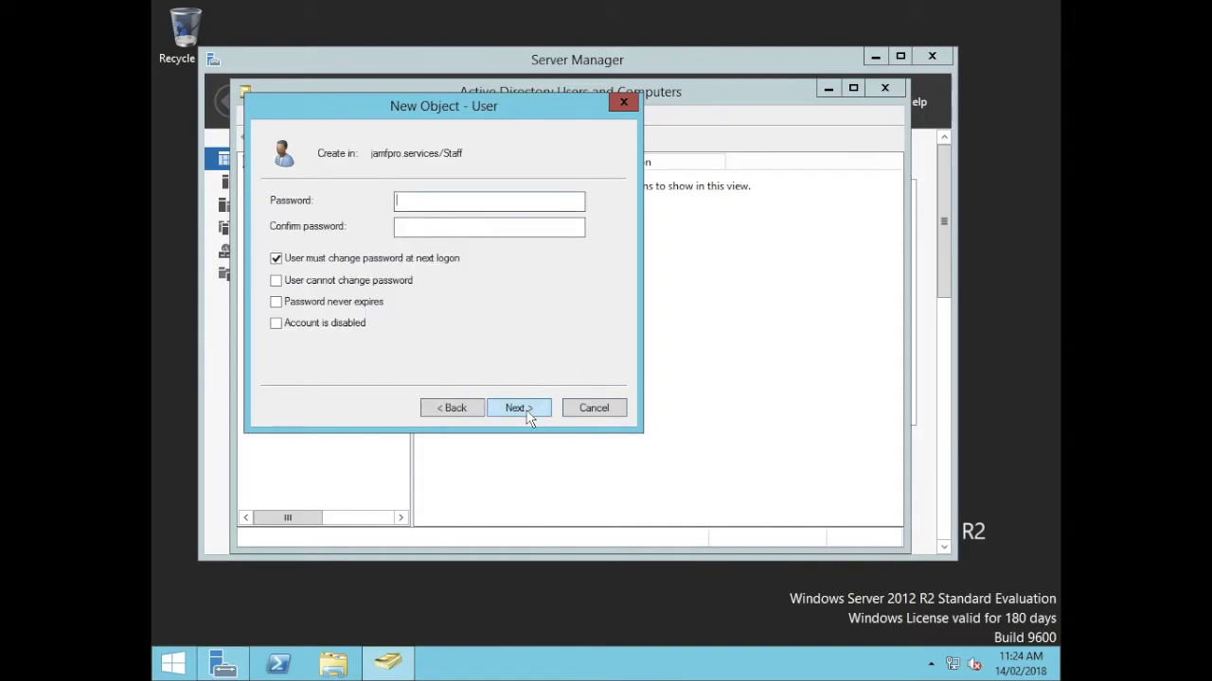
# Set the user's password, with no change at next logon and password never expiring, and finish.
pyautogui.write('••••••••')
pyautogui.press('Tab')
pyautogui.write('••••••••')
pyautogui.click(318, 259)
pyautogui.click(303, 281)
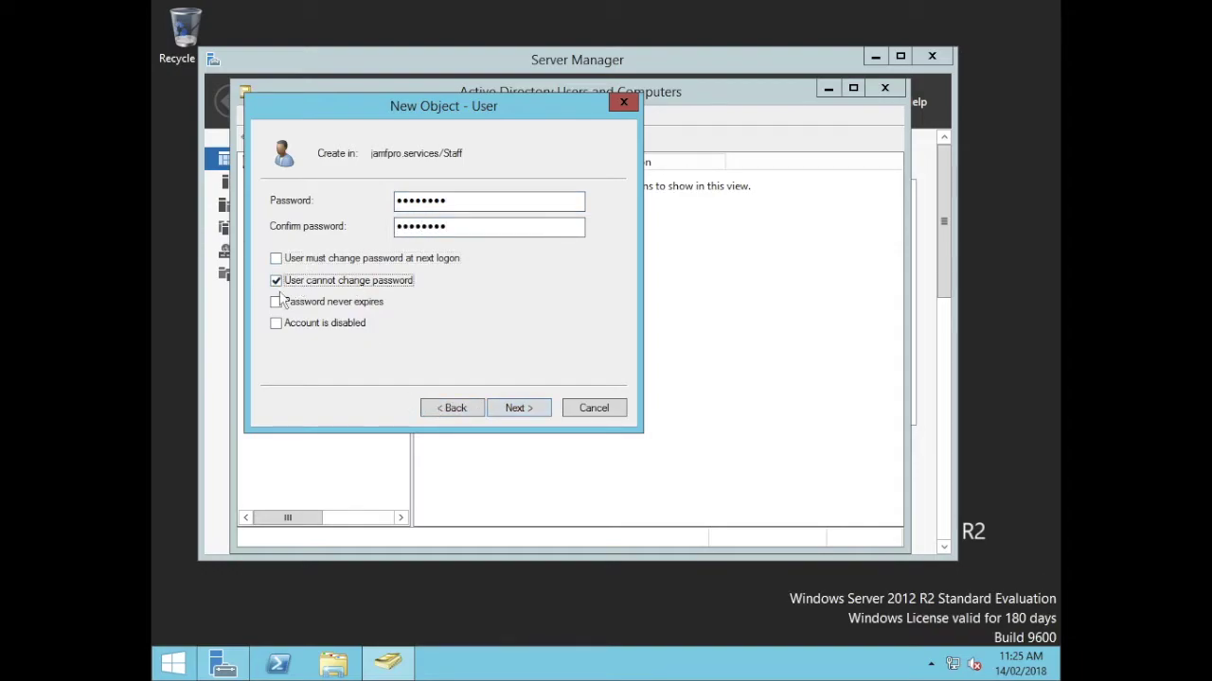
pyautogui.click(277, 283)
pyautogui.click(277, 302)
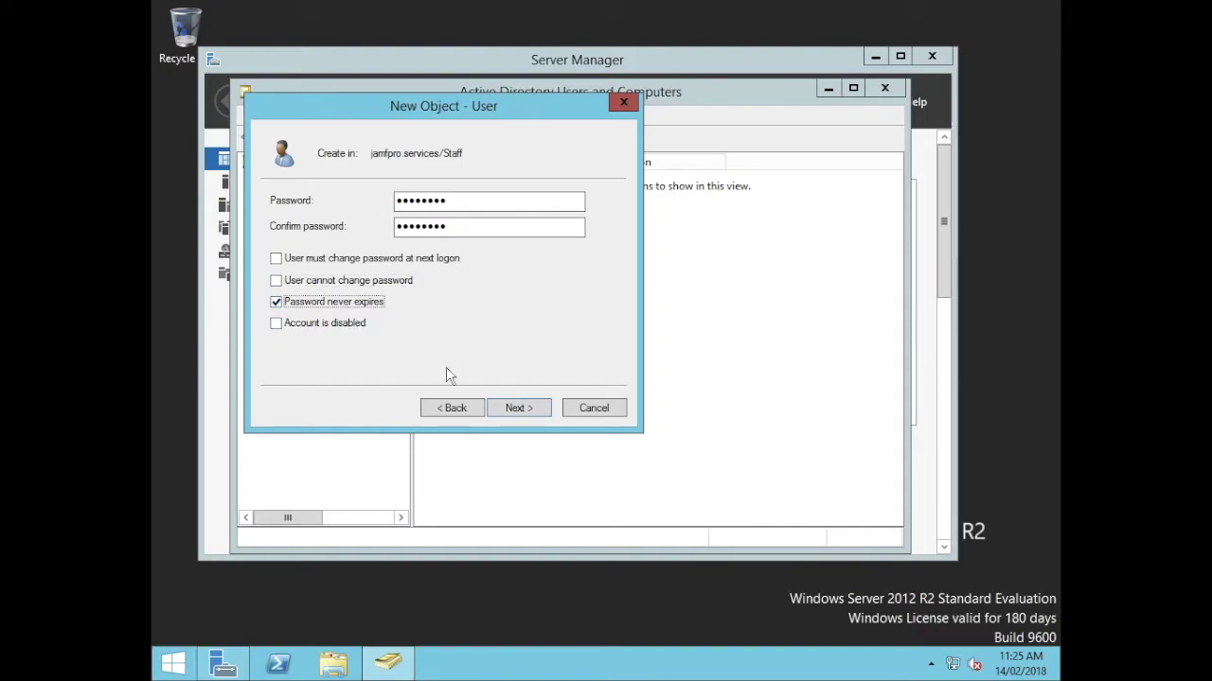
pyautogui.click(511, 408)
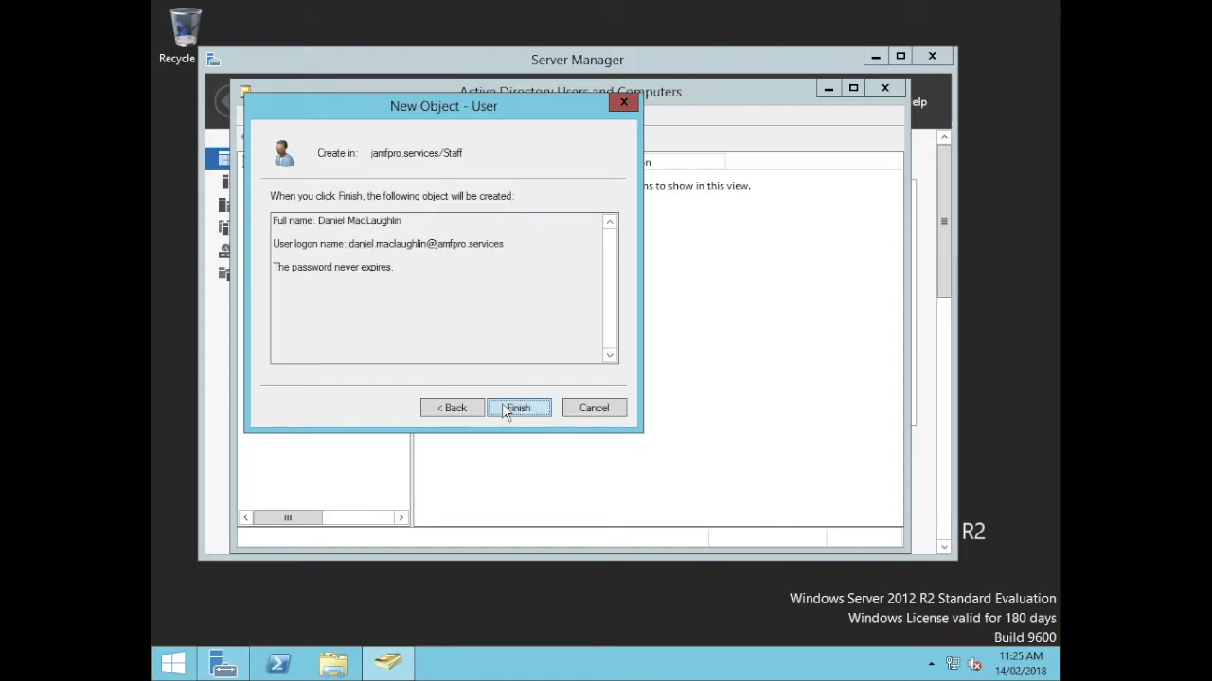
pyautogui.click(518, 408)
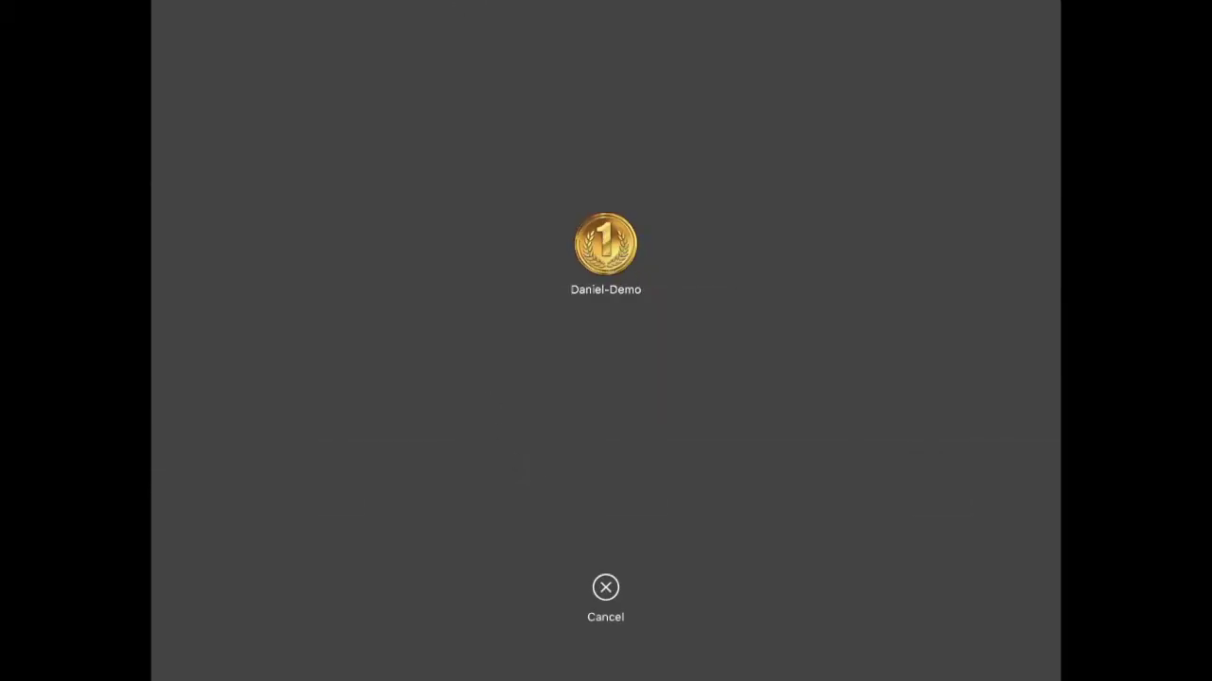
# Log in to the local Mac account with its password and launch System Preferences.
pyautogui.write('•••••')
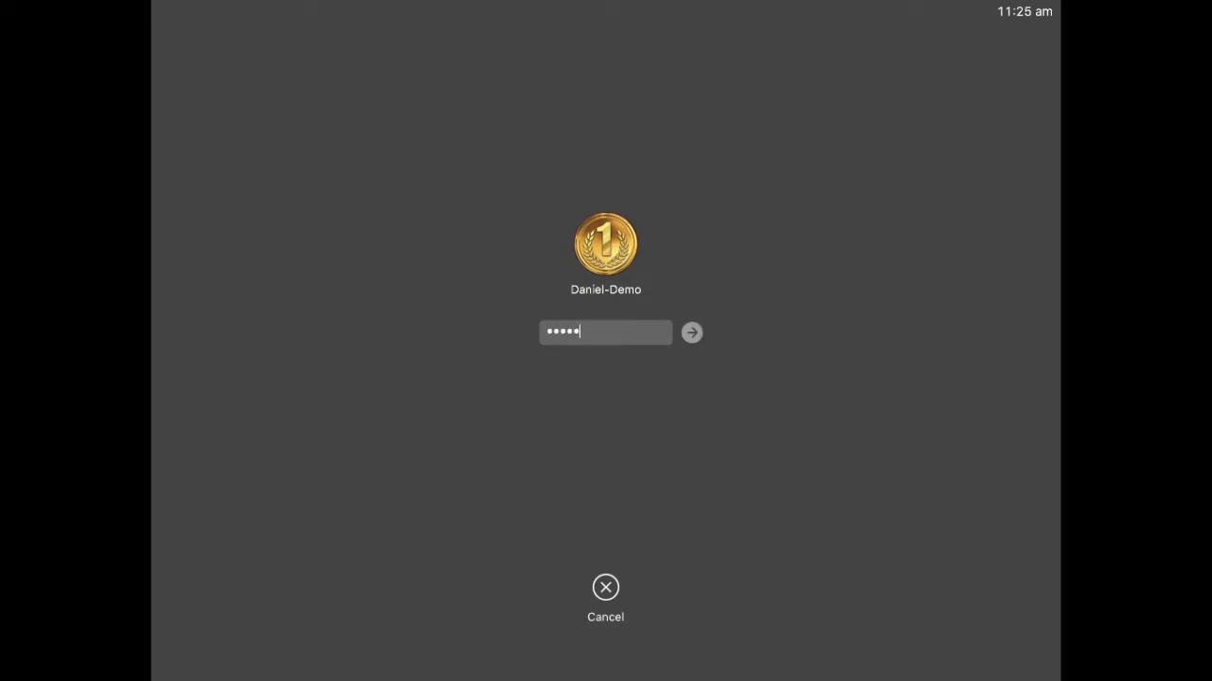
pyautogui.write('•••')
pyautogui.press('Return')
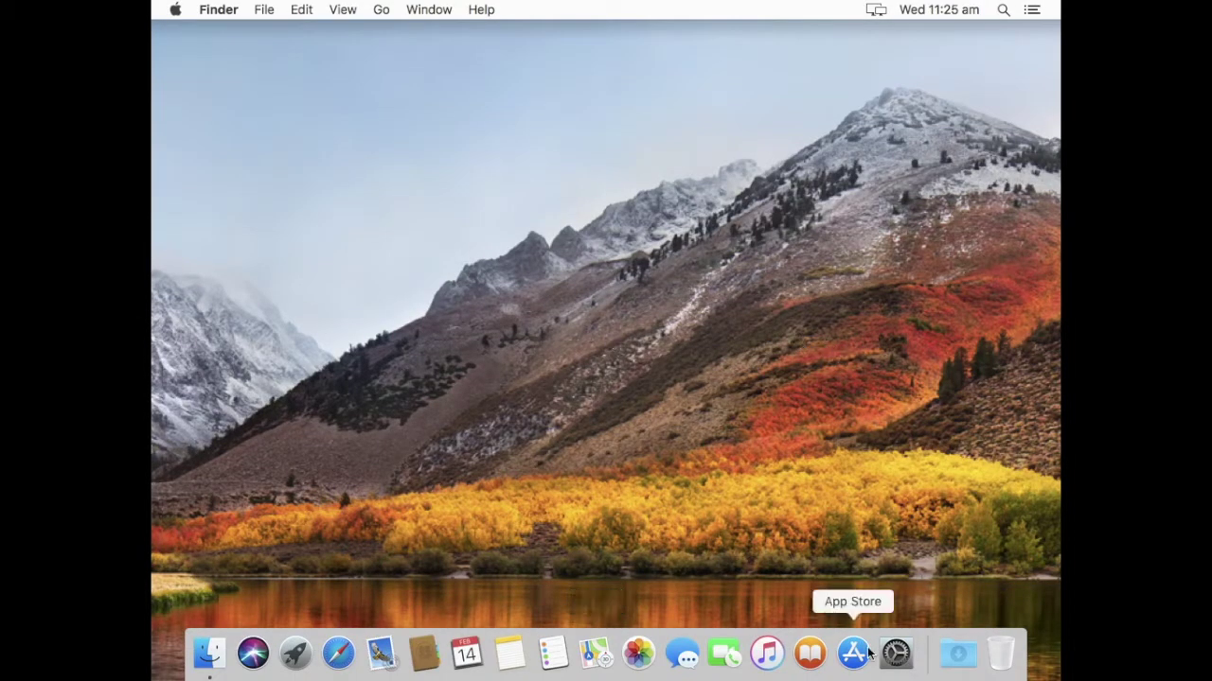
pyautogui.click(906, 669)
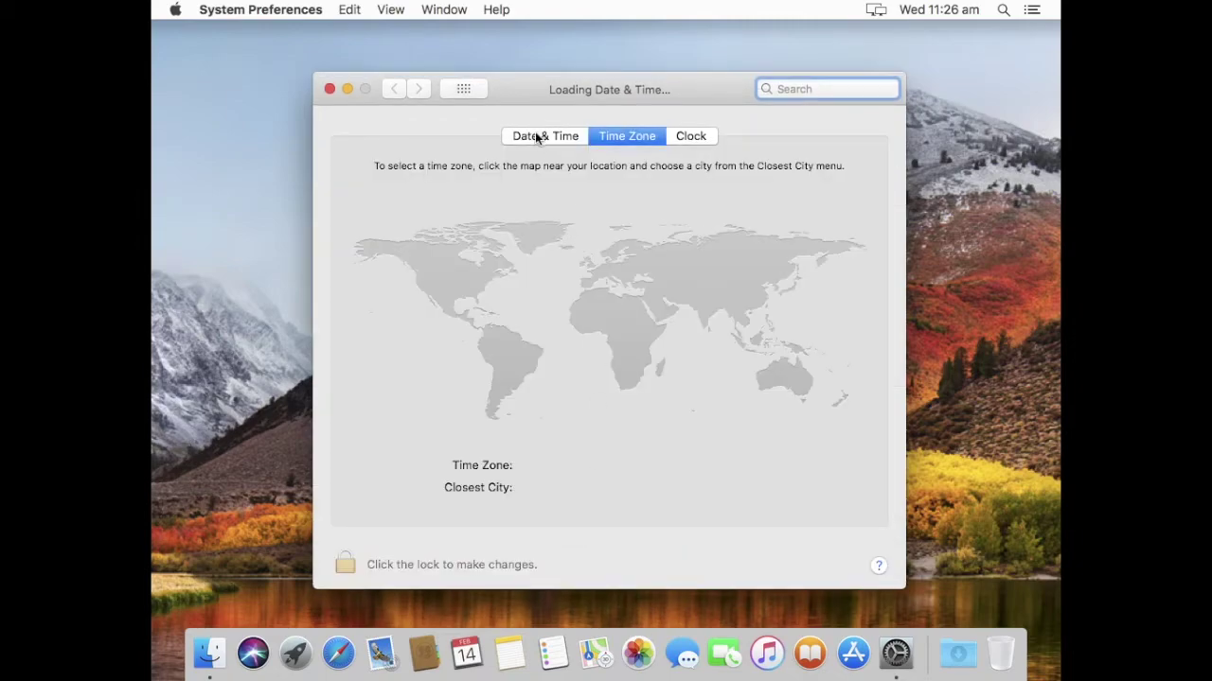
# Show the Date & Time tab and unlock it with the administrator password, retyping it once.
pyautogui.click(547, 138)
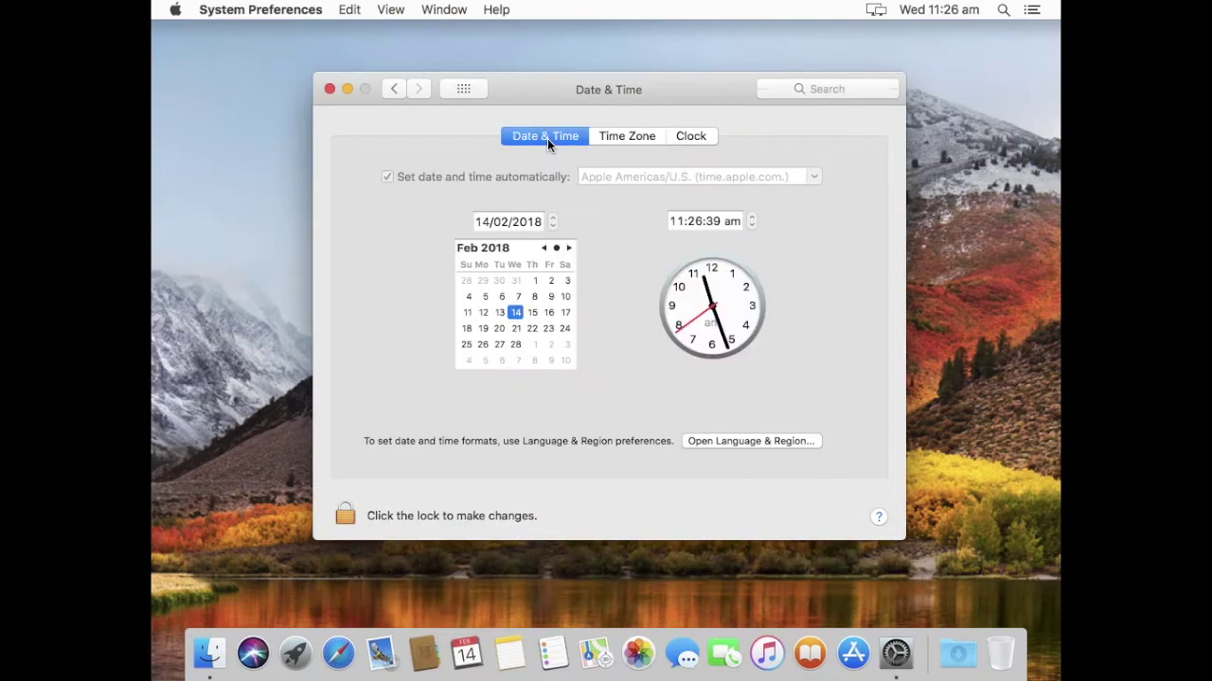
pyautogui.click(346, 517)
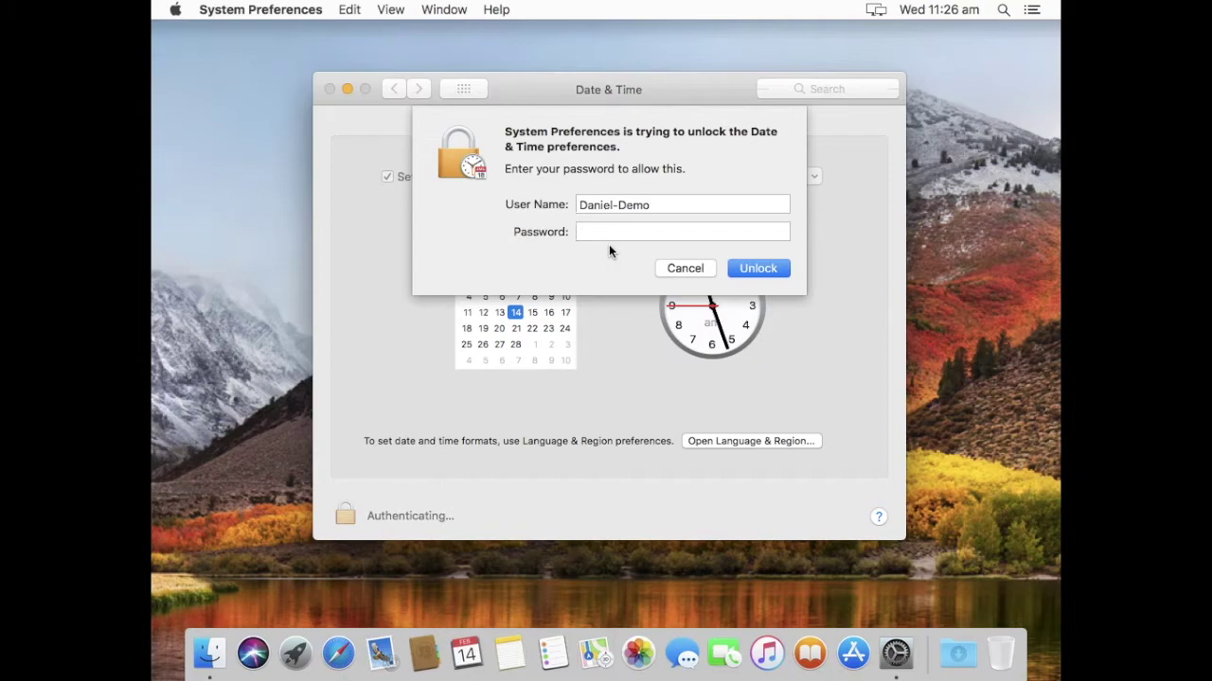
pyautogui.write('******')
pyautogui.press('Return')
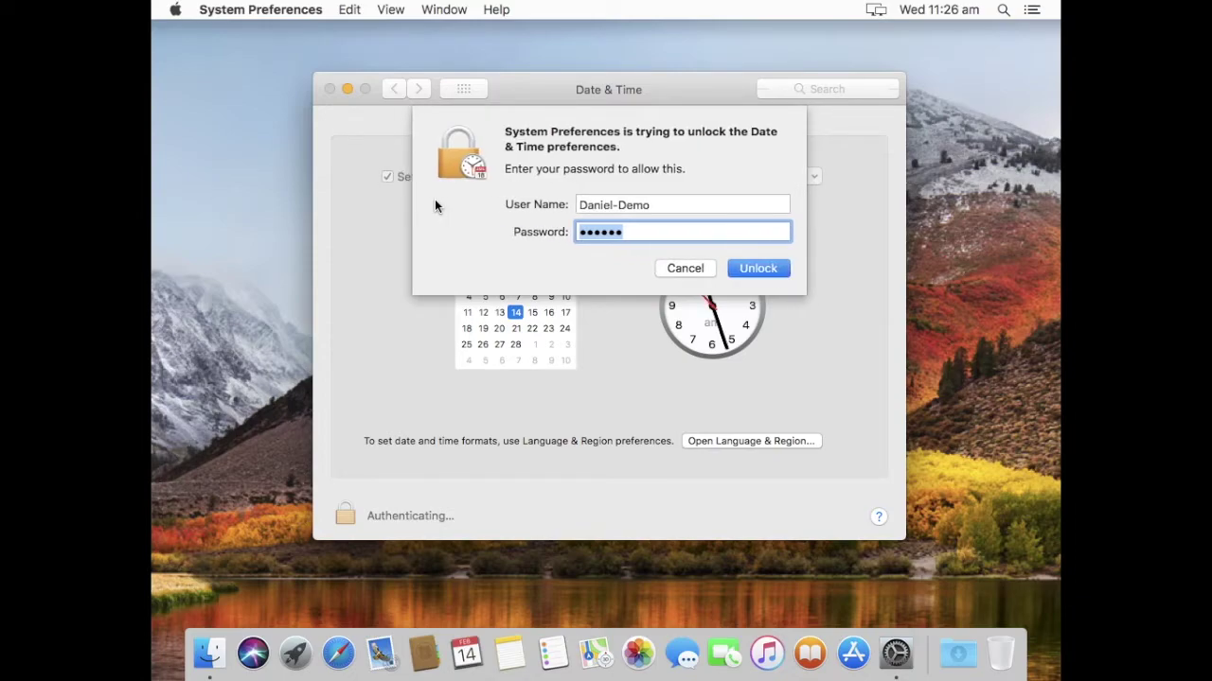
pyautogui.write('********')
pyautogui.press('Return')
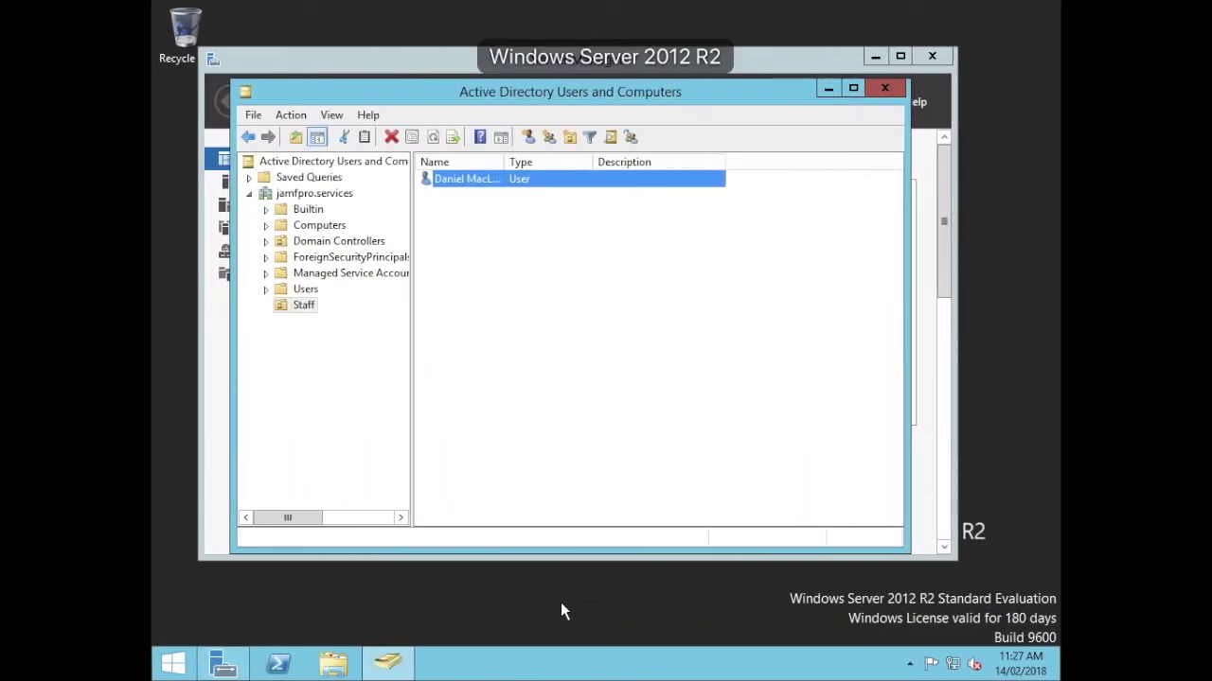
# Open cmd via Run and run ipconfig, revealing the server's IPv4 address 172.16.230.129.
pyautogui.click(561, 605)
pyautogui.press('super+r')
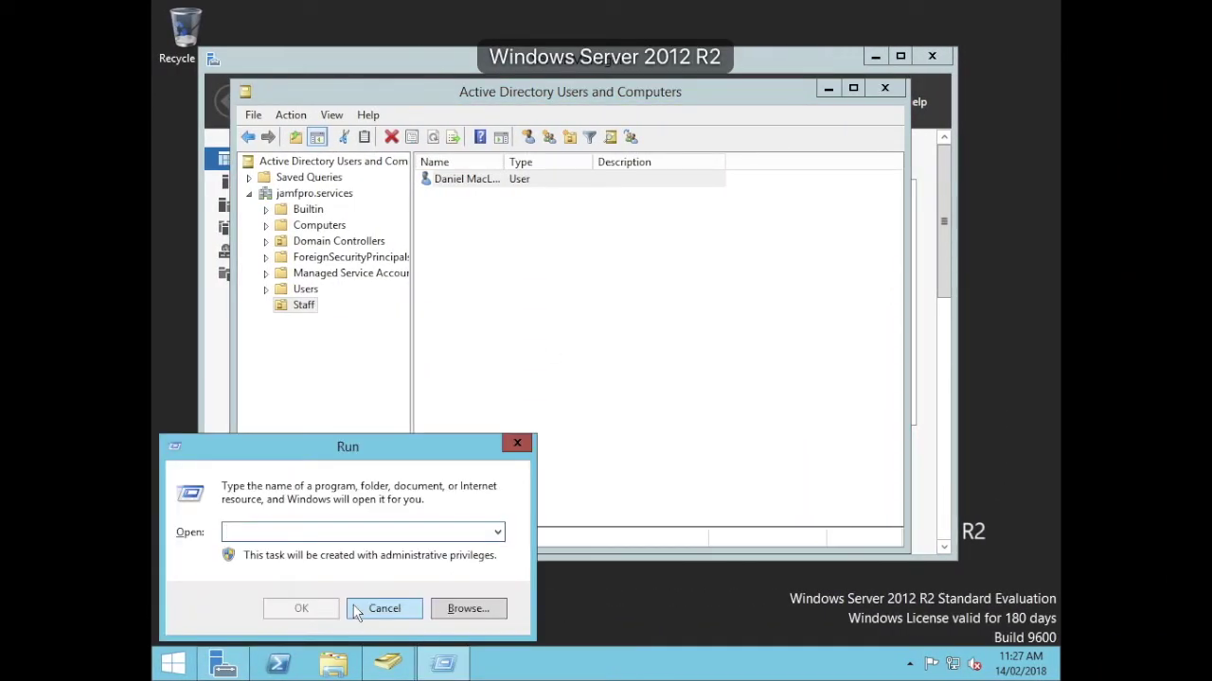
pyautogui.write('cmd')
pyautogui.press('Return')
pyautogui.write('ipconfig')
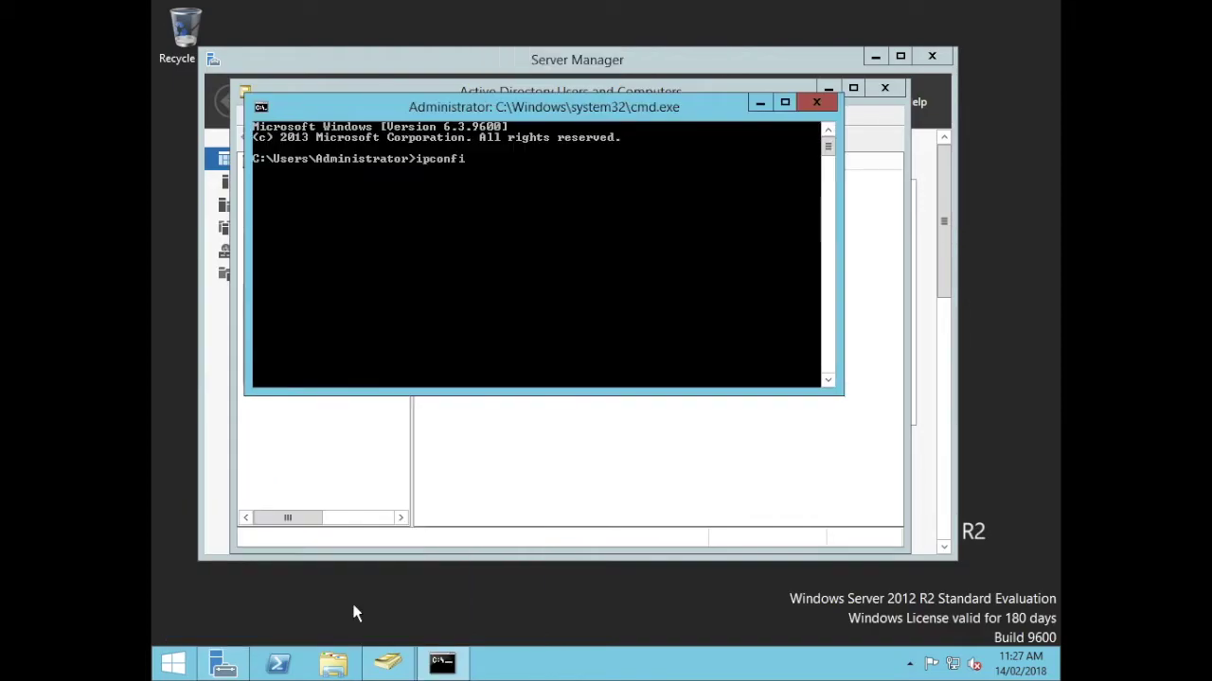
pyautogui.press('Return')
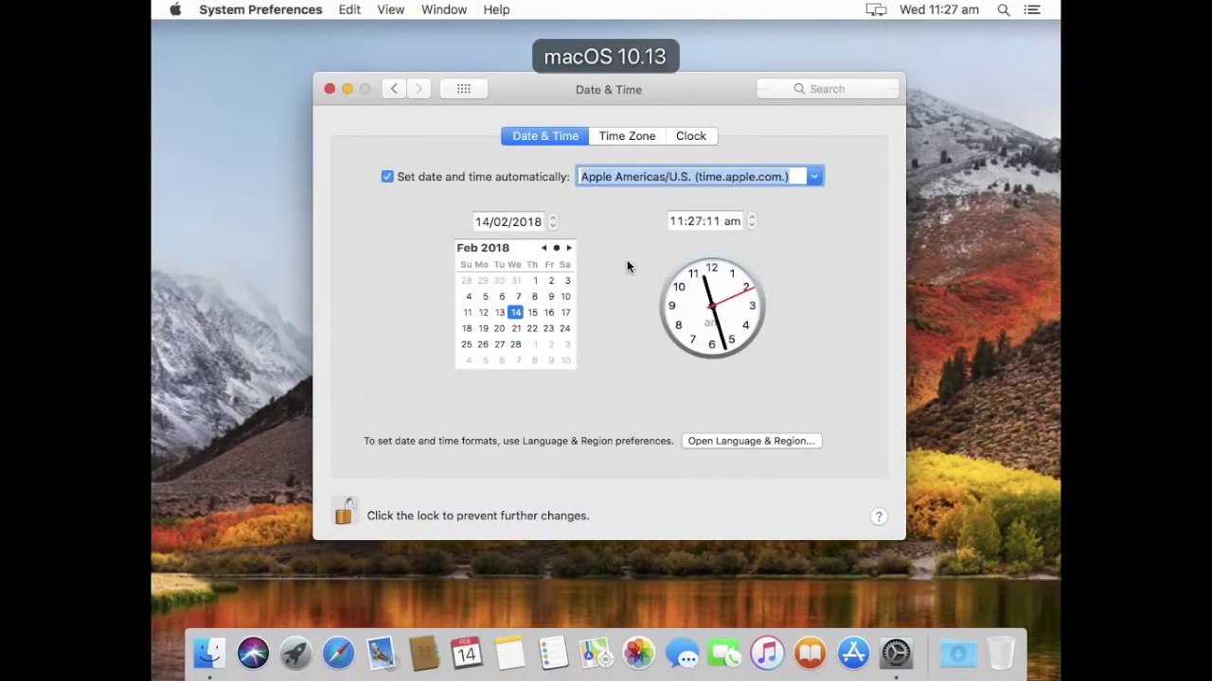
# Enter 172.16.230.129 as the time server, then manually set the clock's minutes to 22.
pyautogui.write('172.16.')
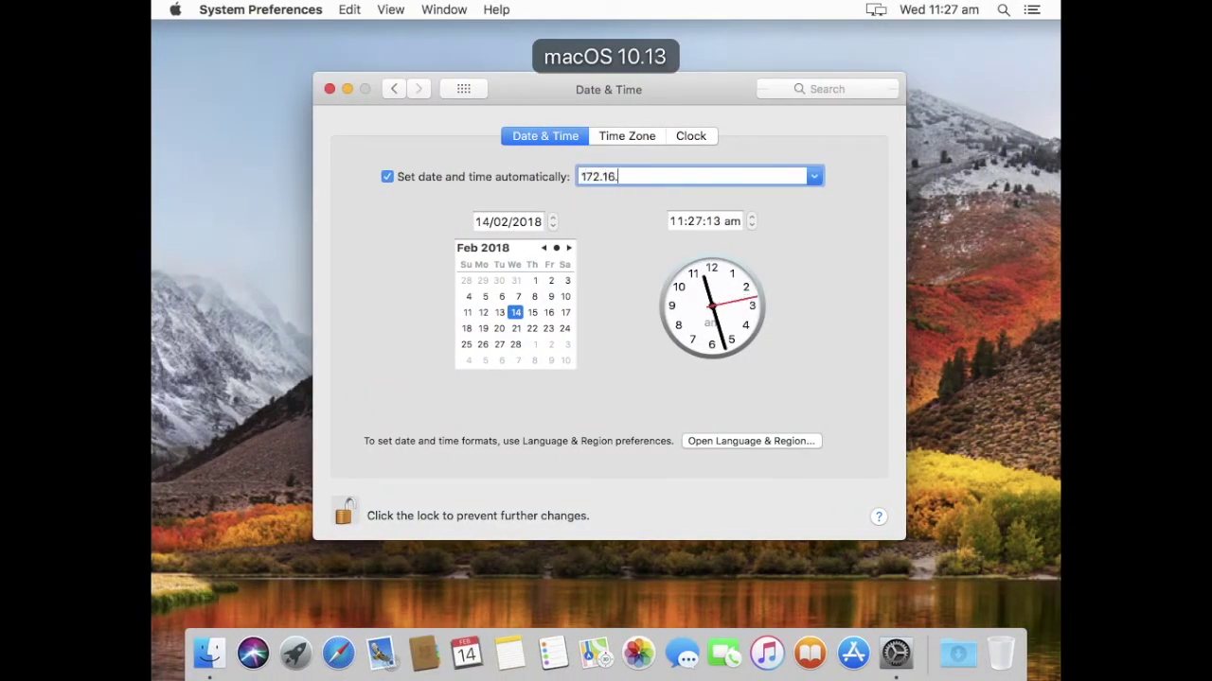
pyautogui.write('230.12')
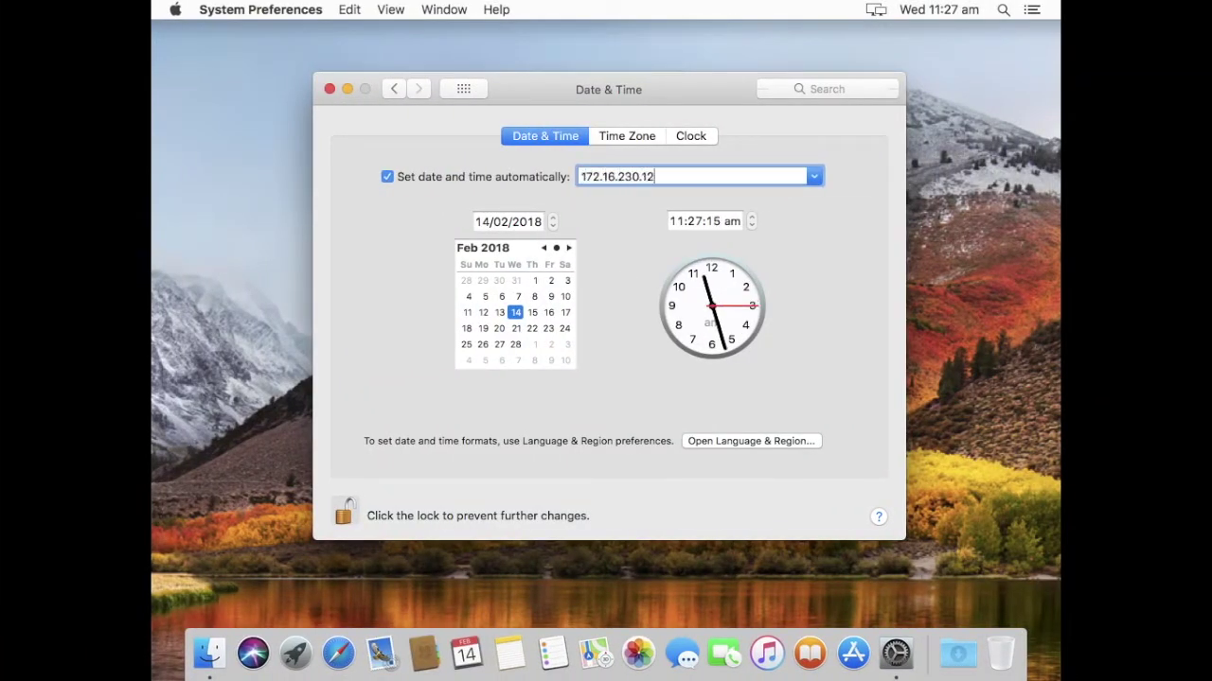
pyautogui.write('9')
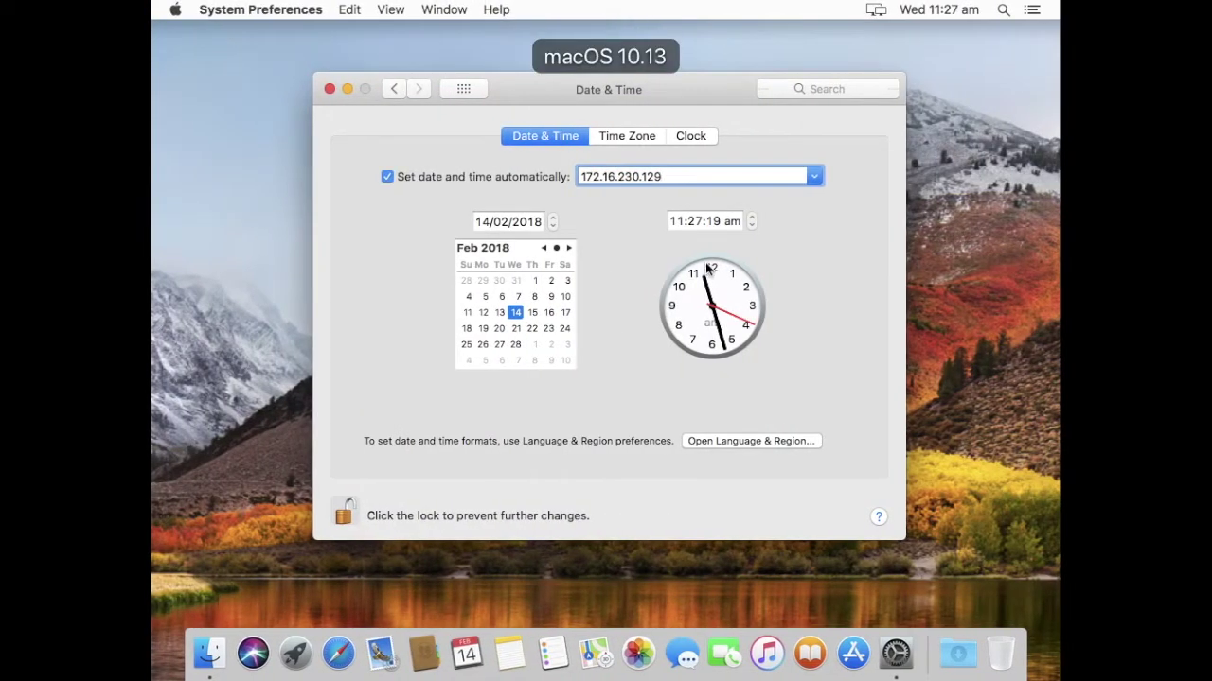
pyautogui.press('Return')
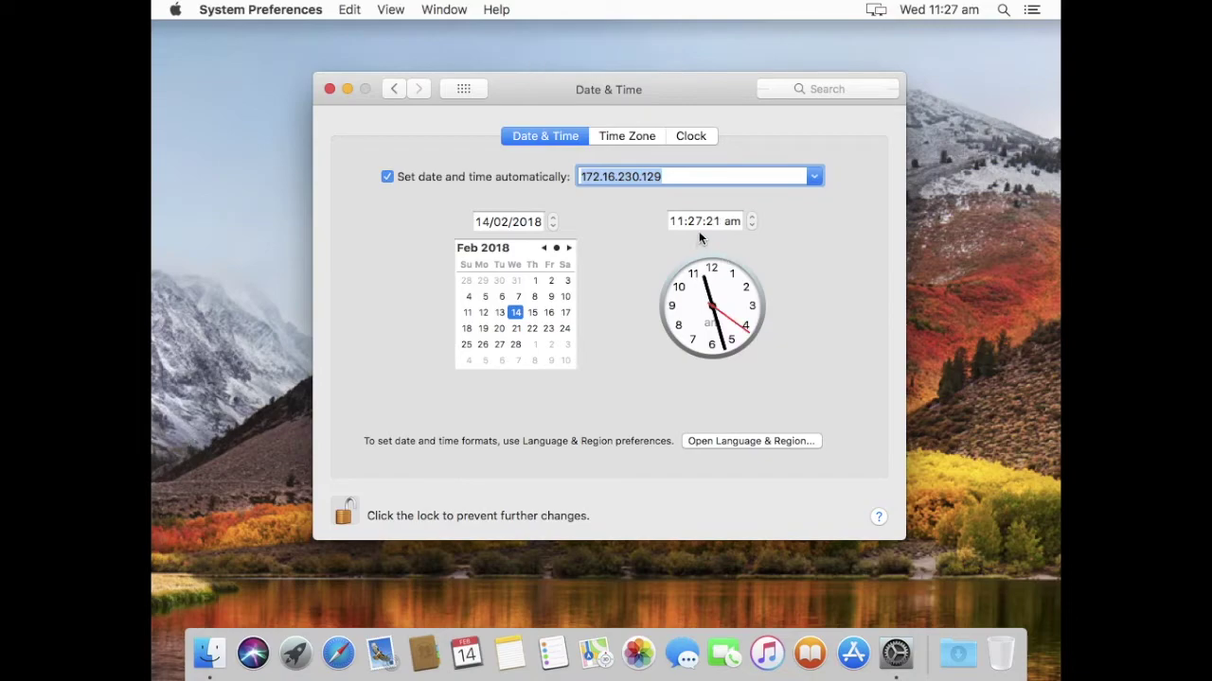
pyautogui.click(390, 177)
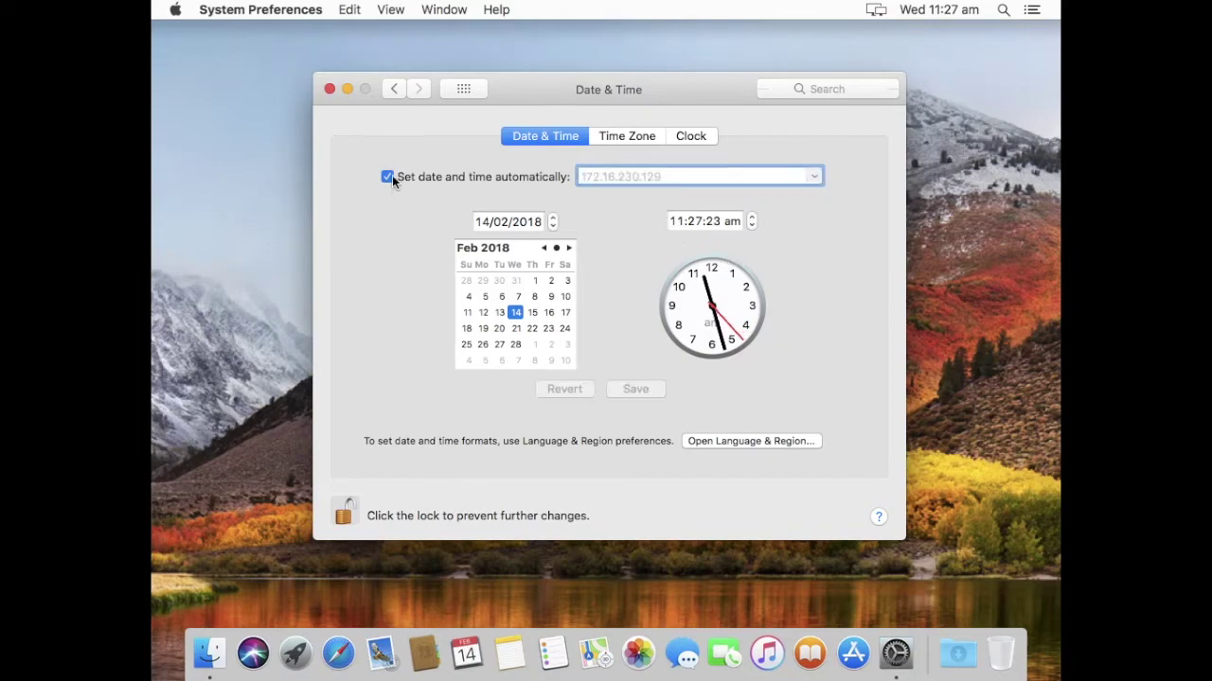
pyautogui.click(698, 223)
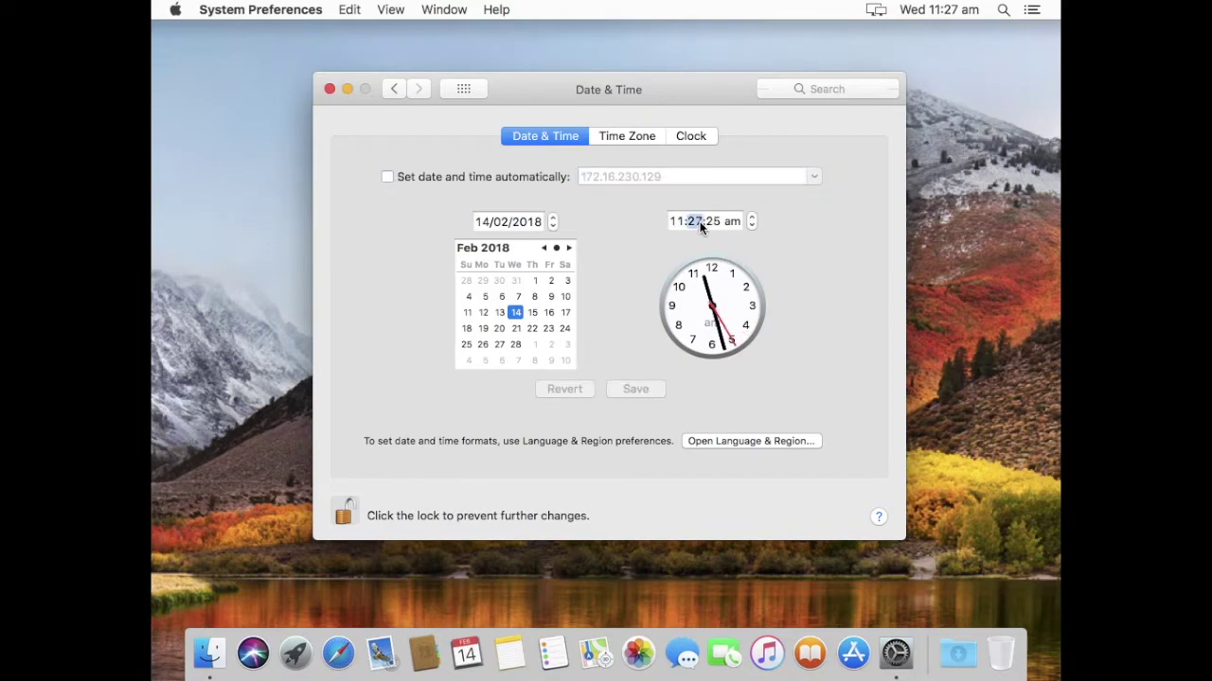
pyautogui.write('22')
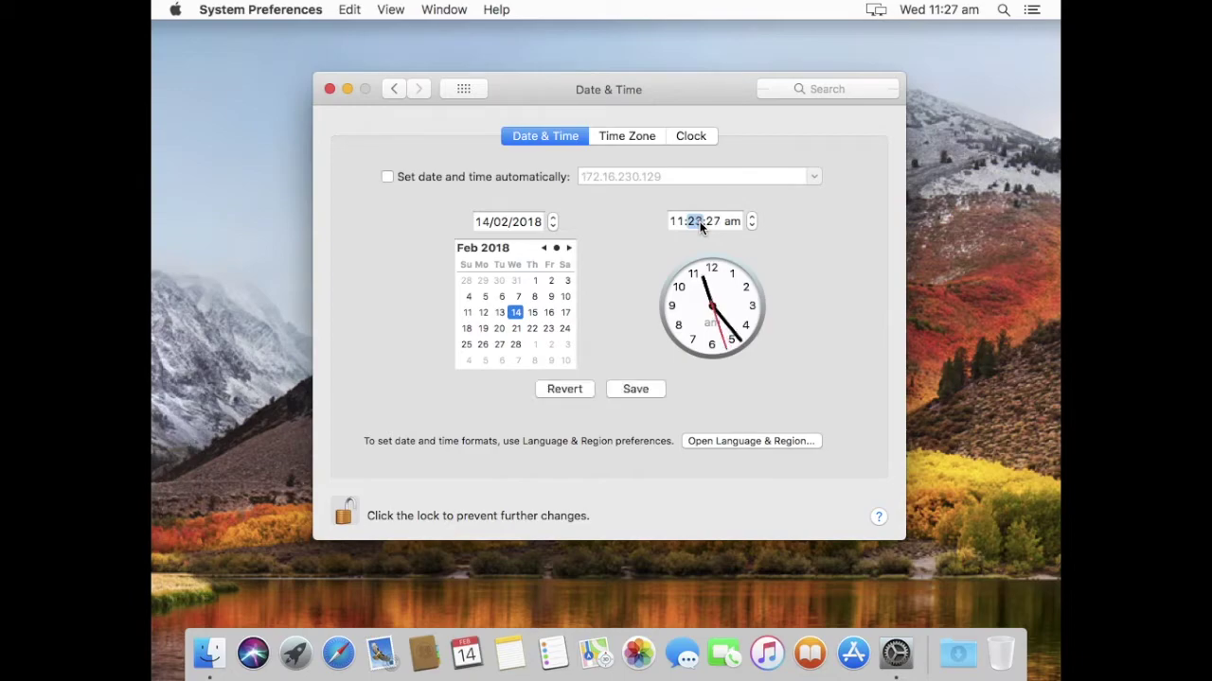
pyautogui.click(630, 388)
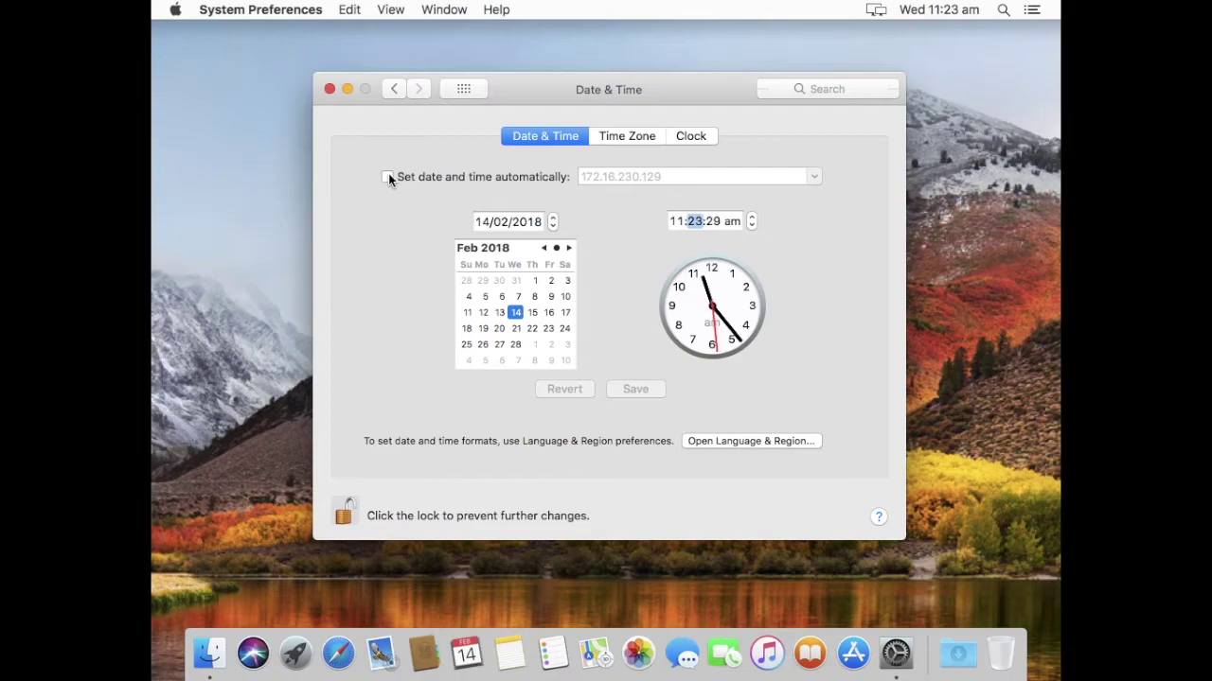
# Re-enable automatic date and time so the clock syncs from 172.16.230.129.
pyautogui.hotkey('ctrl', 'Left')
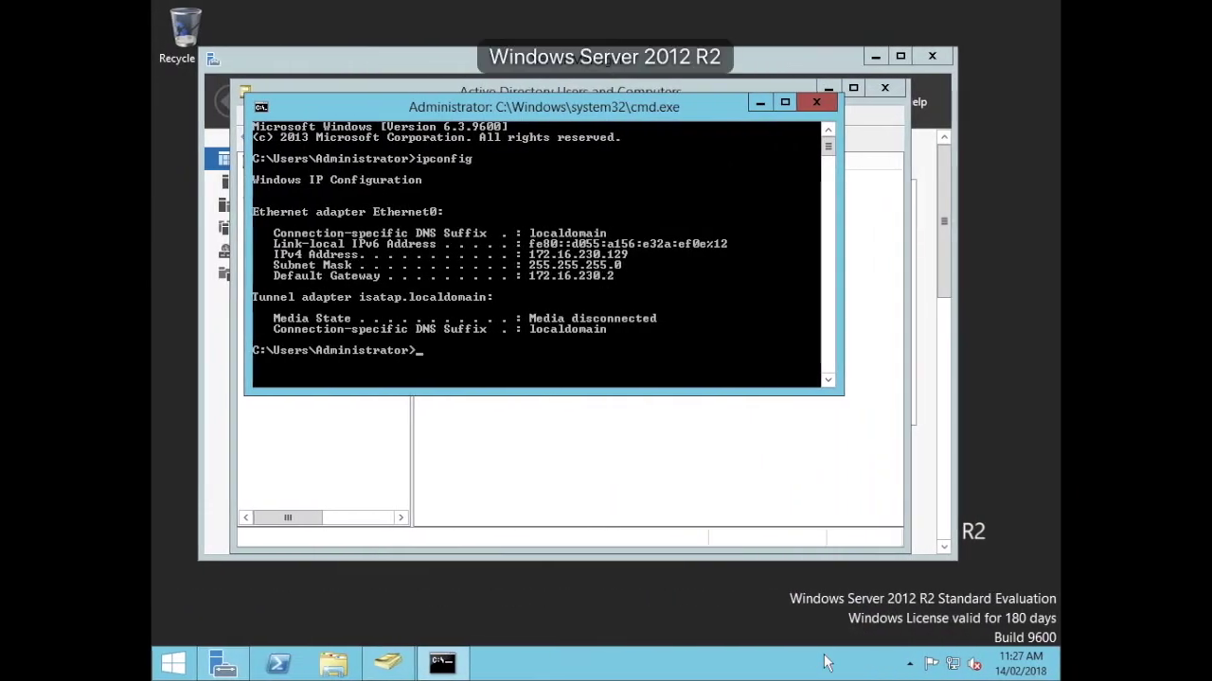
pyautogui.hotkey('ctrl', 'Right')
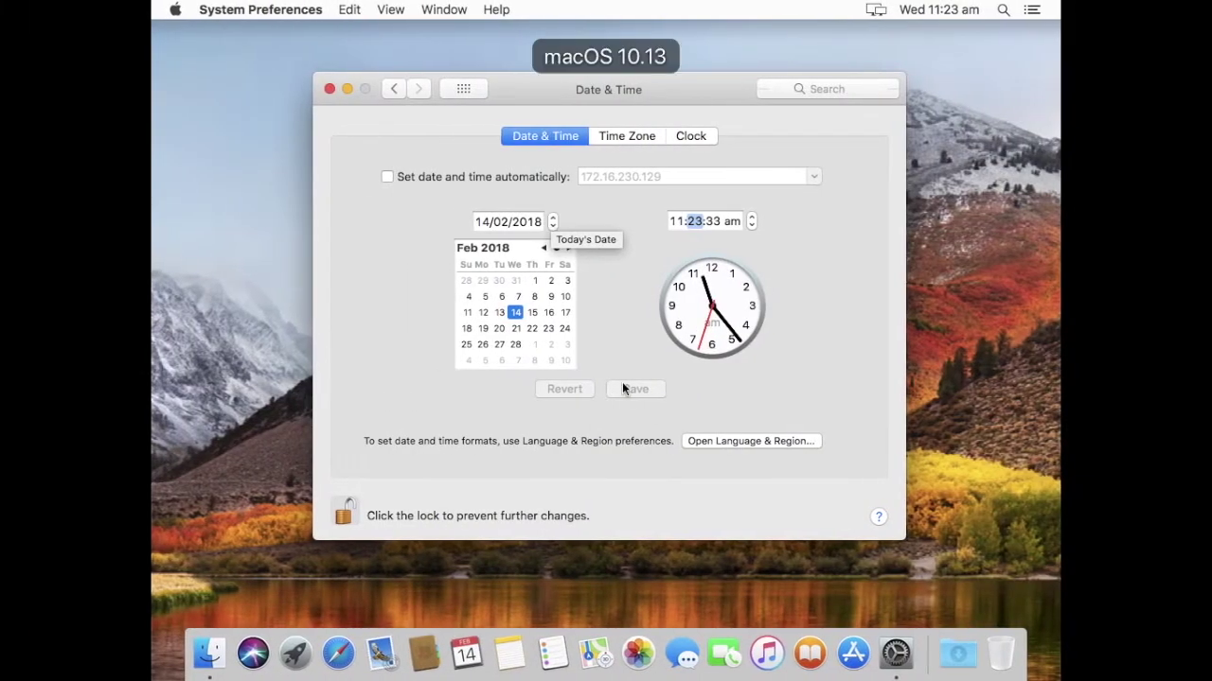
pyautogui.click(388, 176)
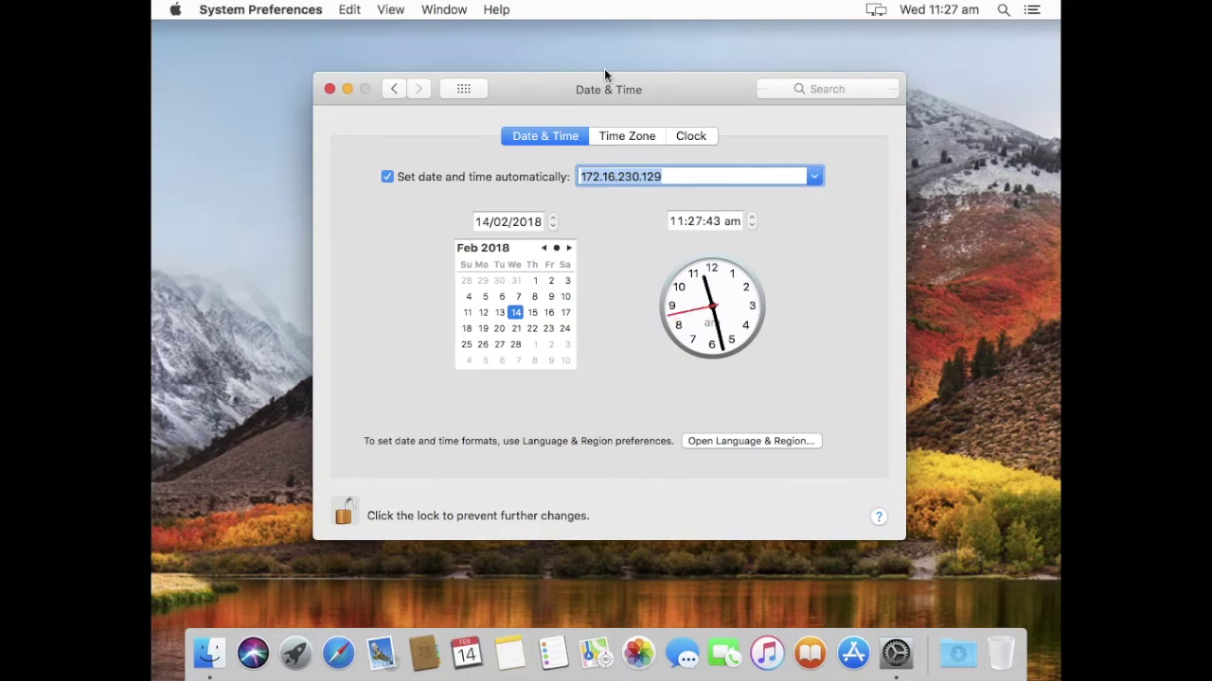
# Unlock Users & Groups with the admin password and show its Login Options.
pyautogui.click(463, 89)
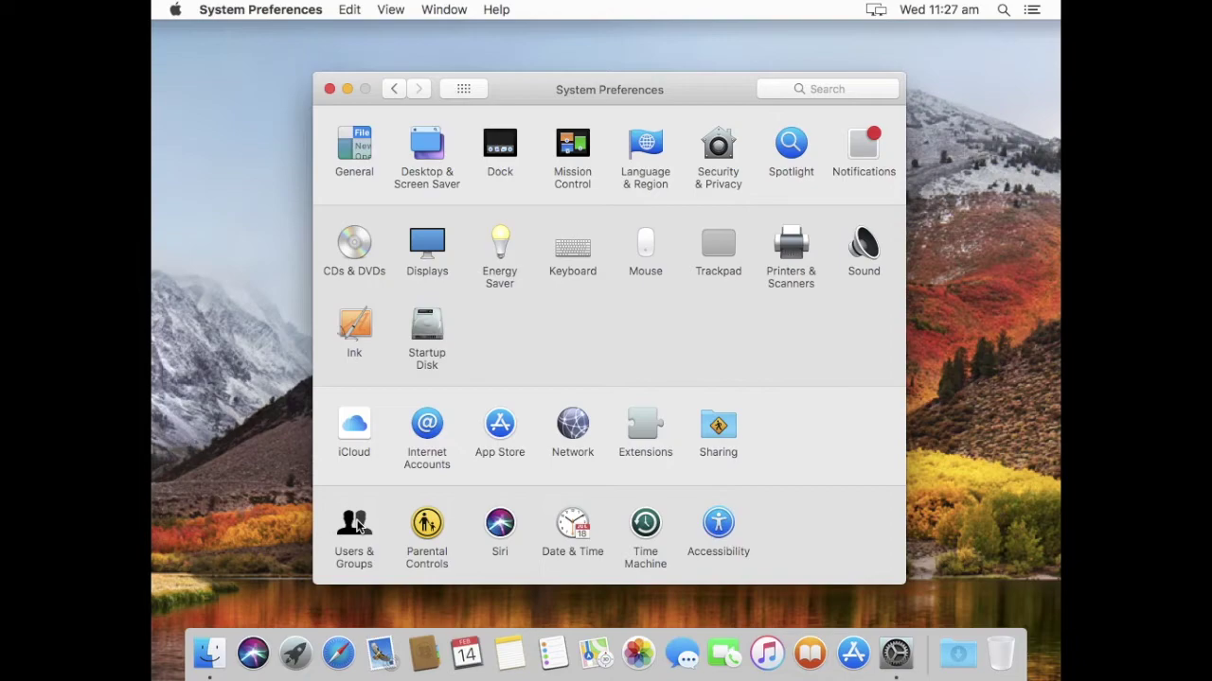
pyautogui.click(239, 333)
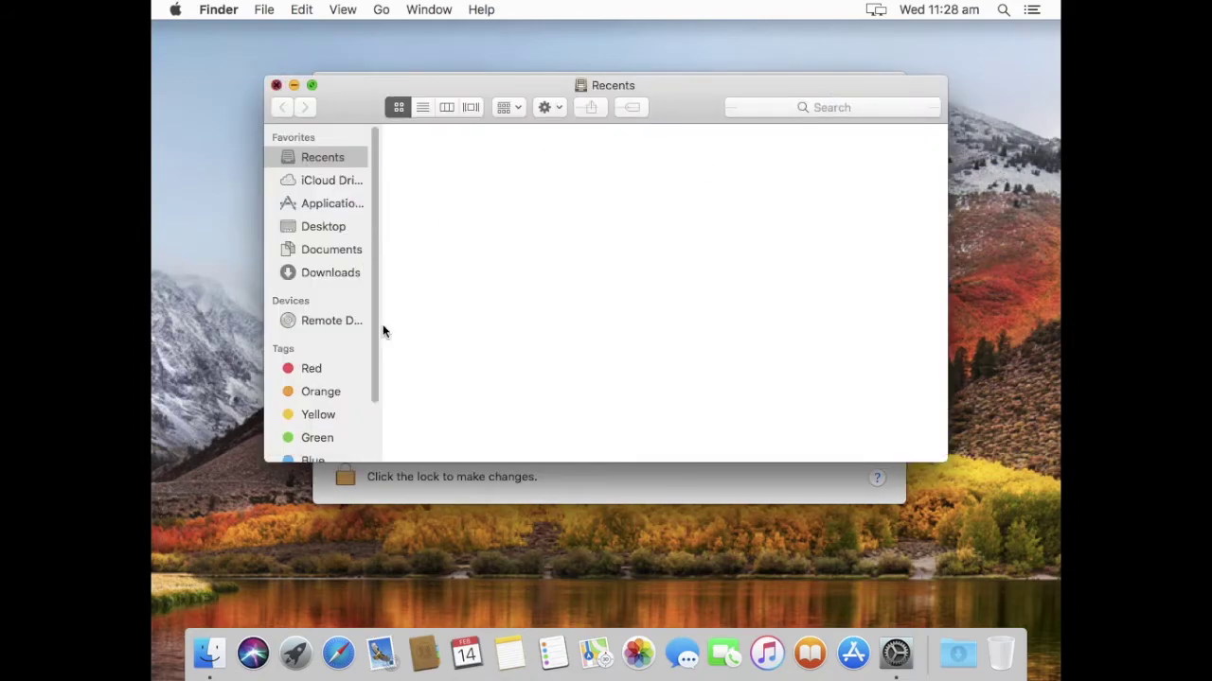
pyautogui.click(345, 477)
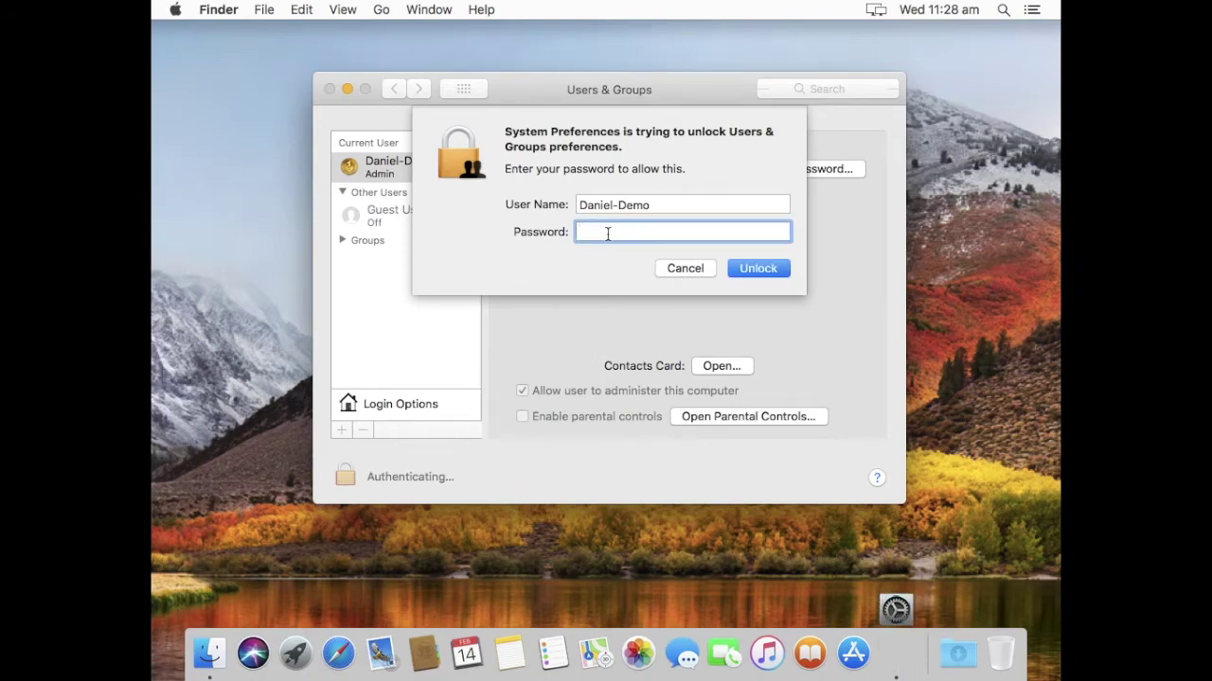
pyautogui.write('*********')
pyautogui.press('Return')
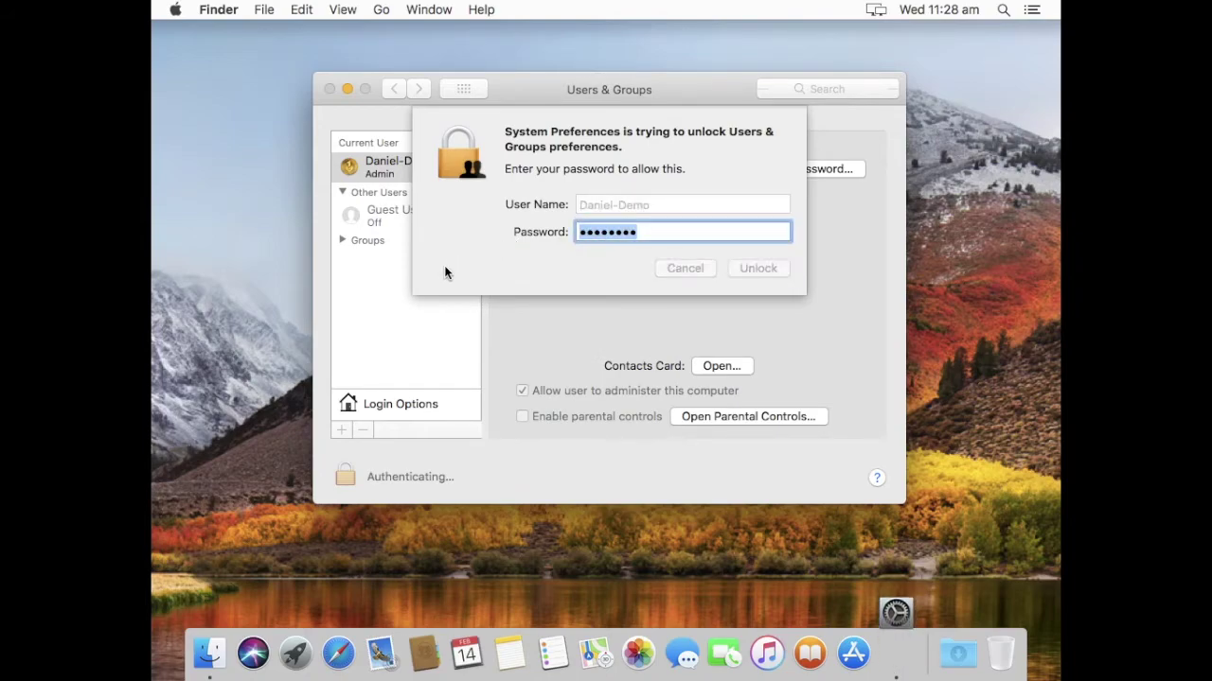
pyautogui.click(397, 404)
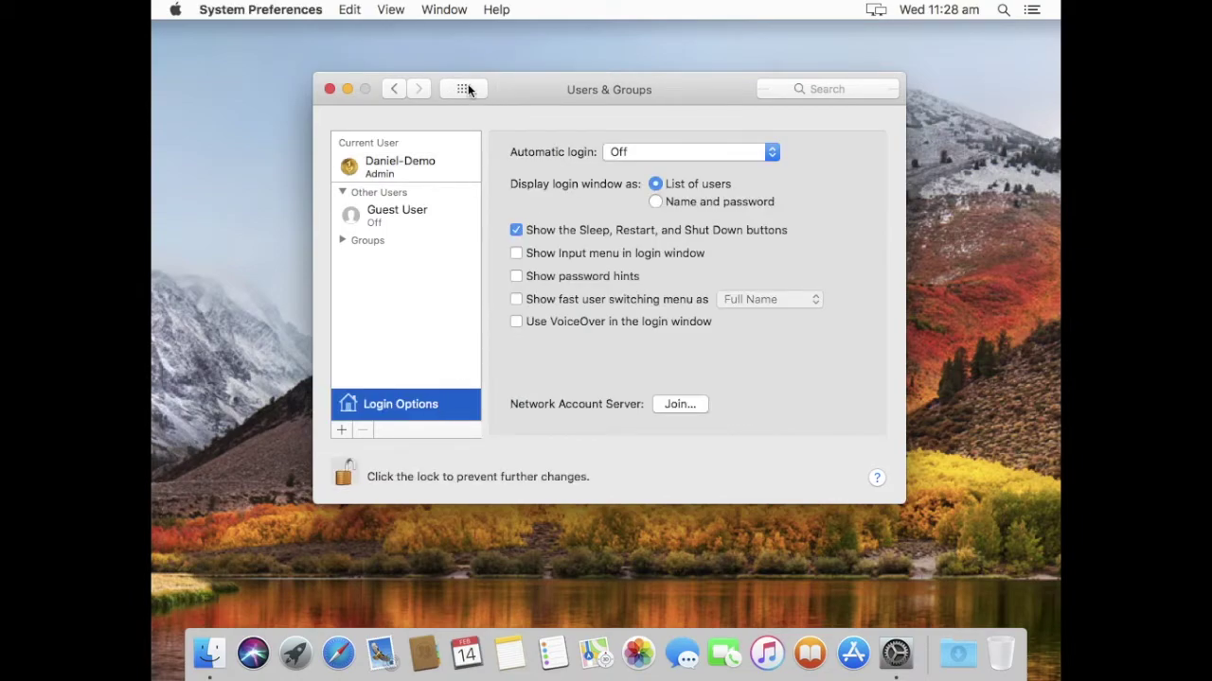
pyautogui.press('super+l')
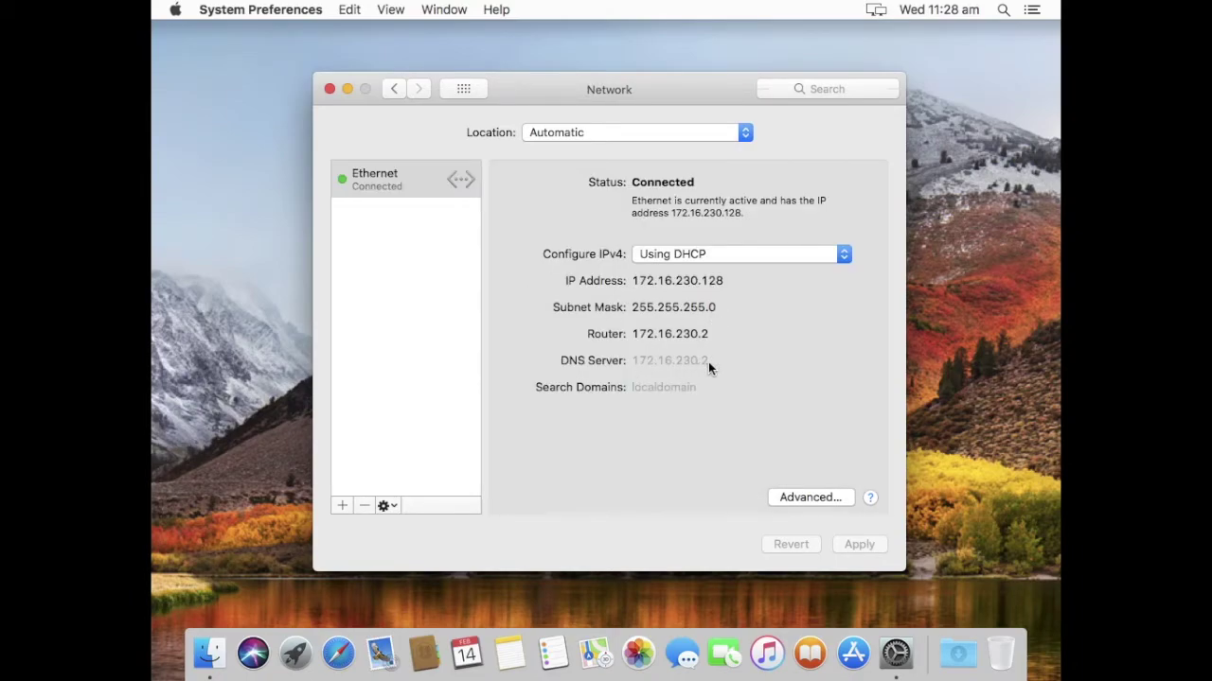
# Add DNS server 172.16.230.129 and search domain jamfpro.services to Ethernet, then apply.
pyautogui.click(816, 503)
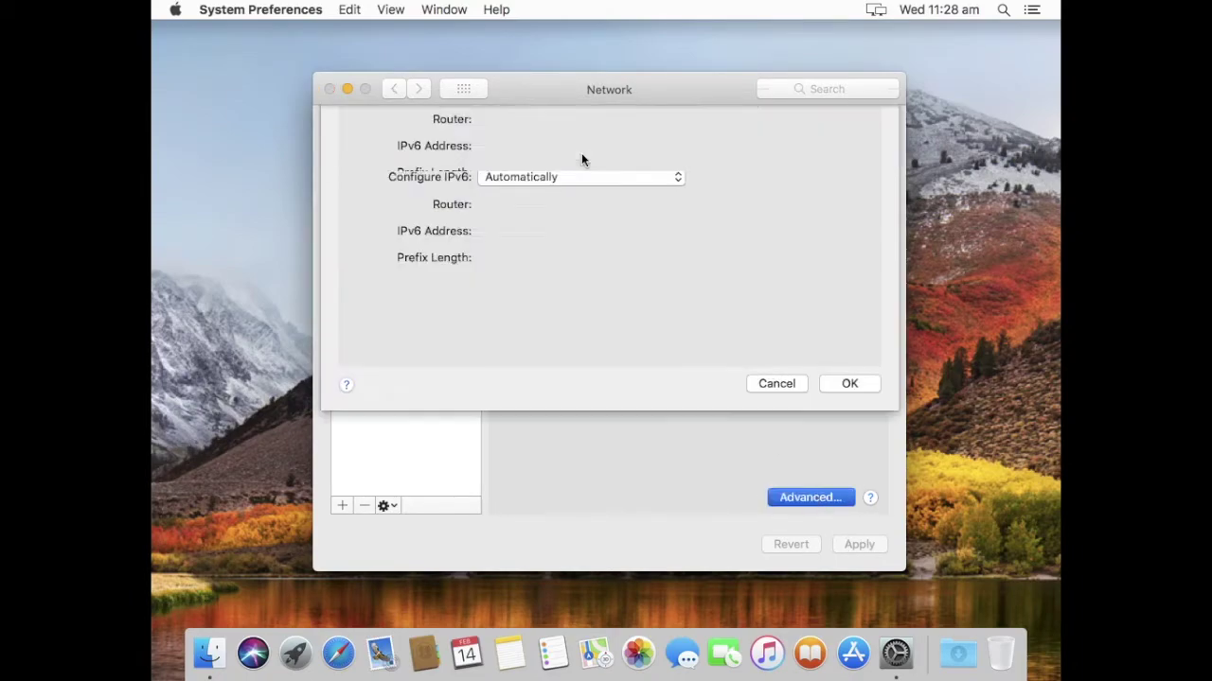
pyautogui.click(516, 163)
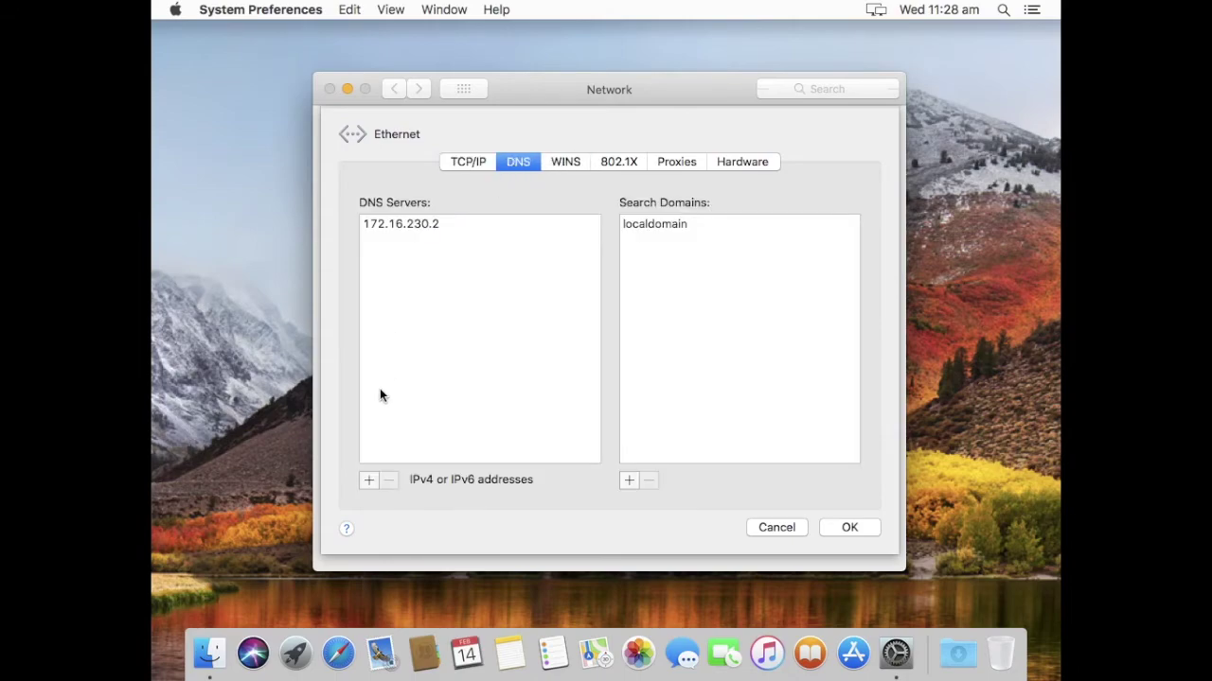
pyautogui.click(360, 485)
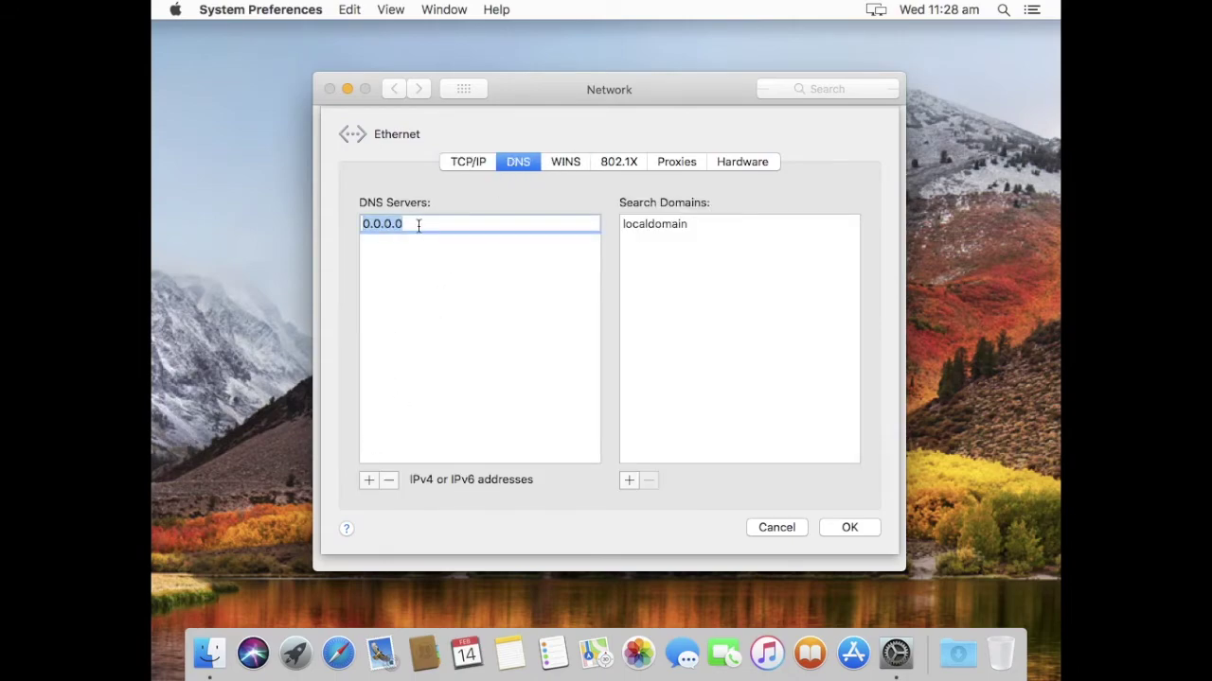
pyautogui.press('BackSpace')
pyautogui.write('172')
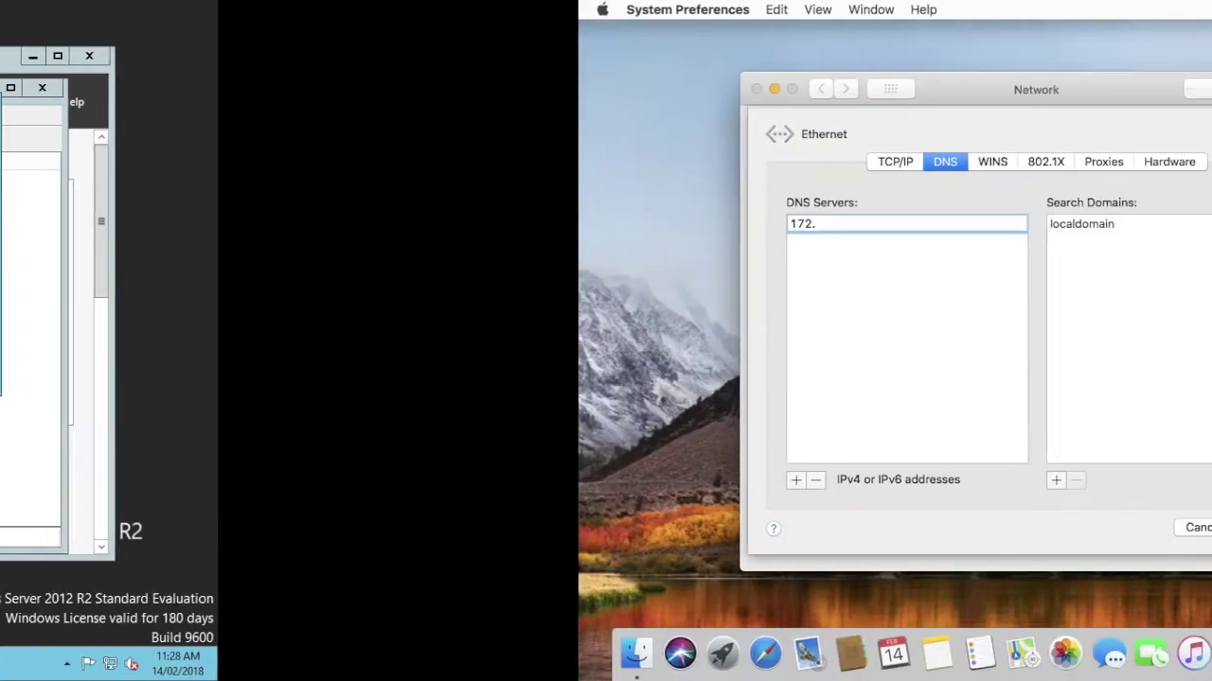
pyautogui.write('.16.2')
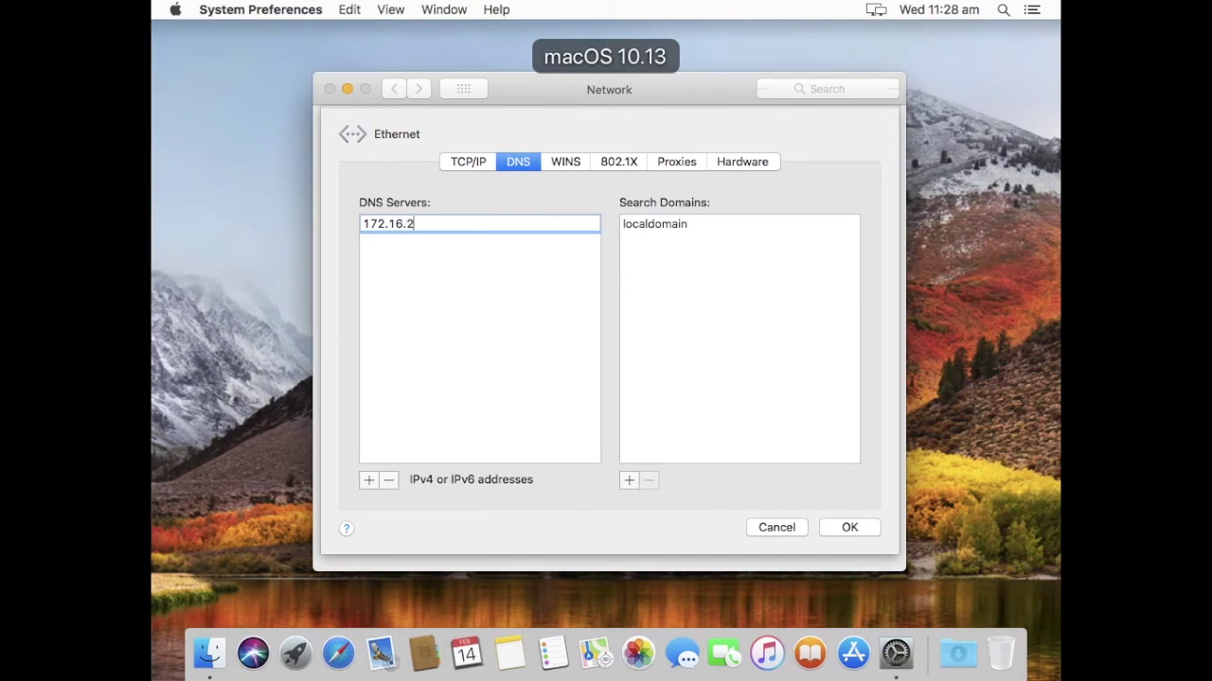
pyautogui.write('30.129')
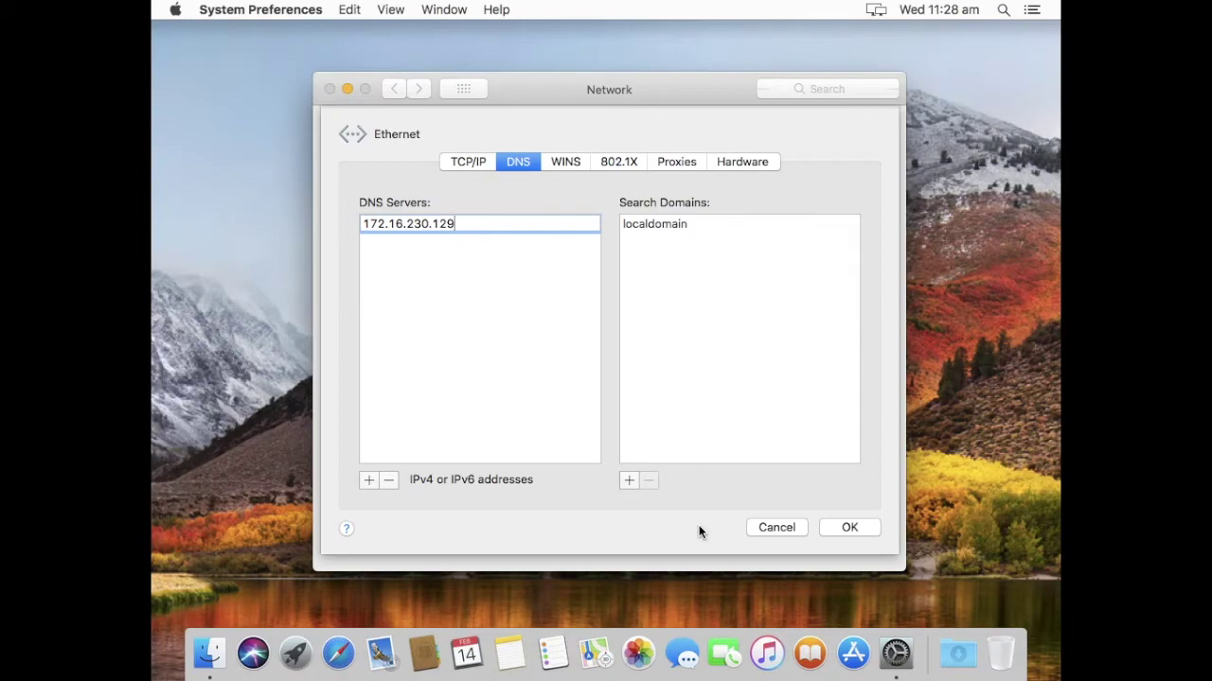
pyautogui.click(630, 482)
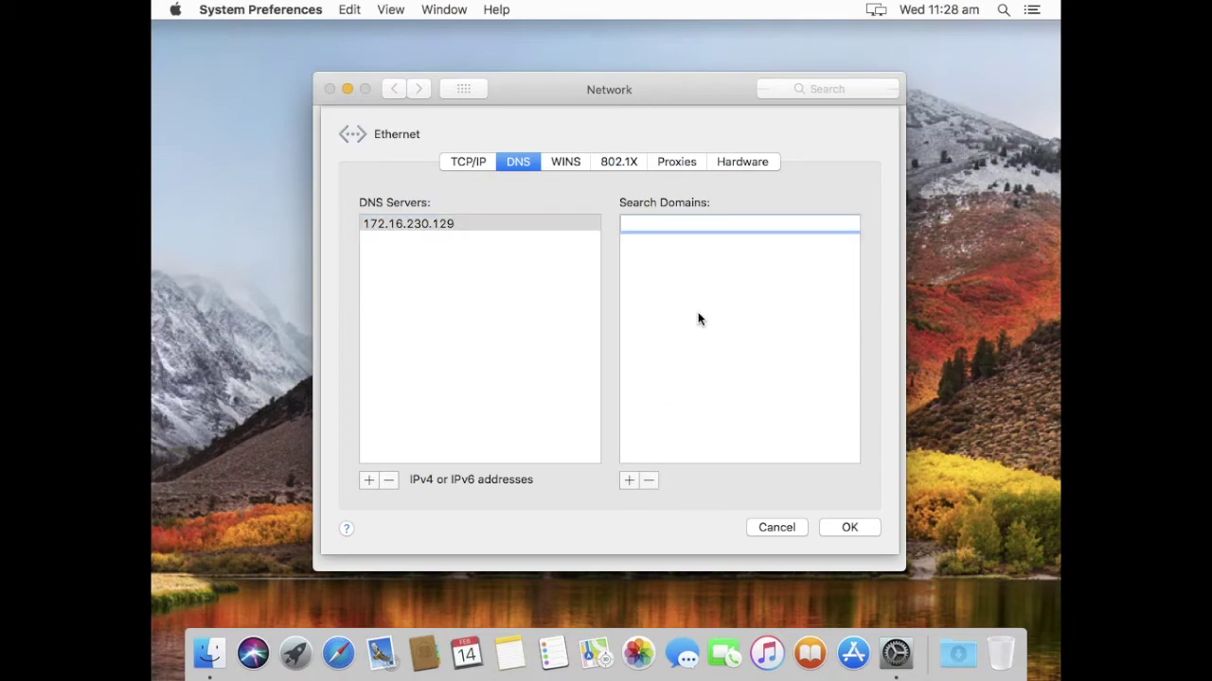
pyautogui.write('jamfpro.services')
pyautogui.click(850, 526)
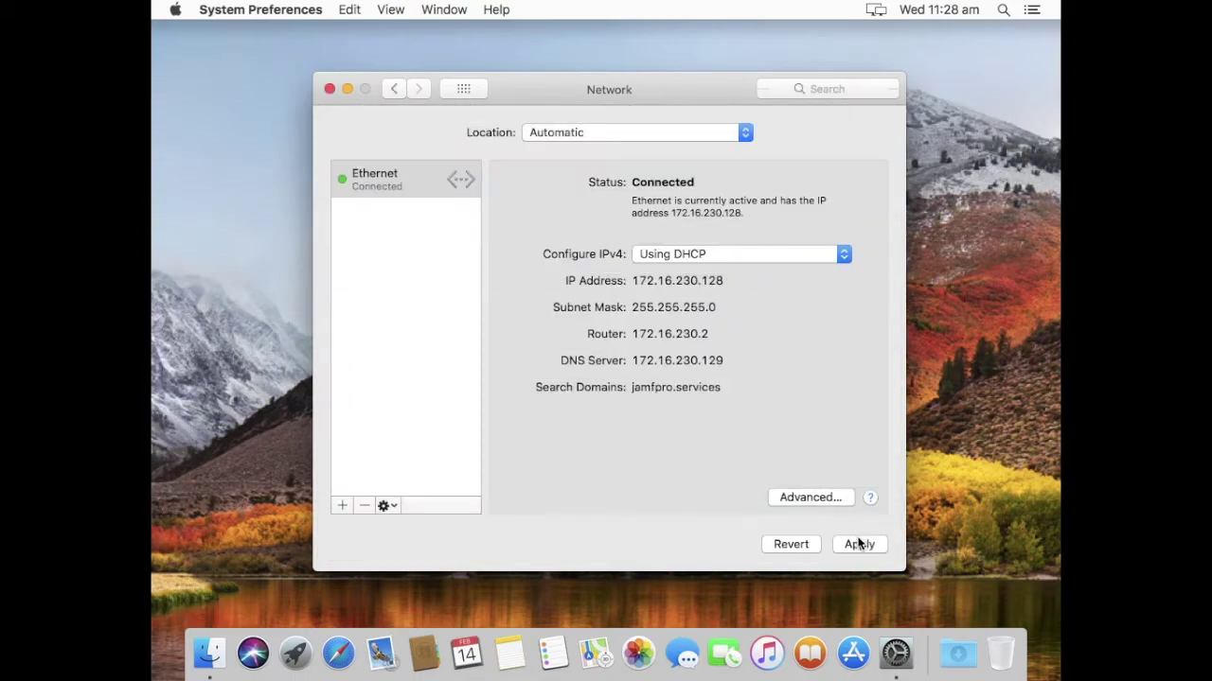
pyautogui.click(860, 544)
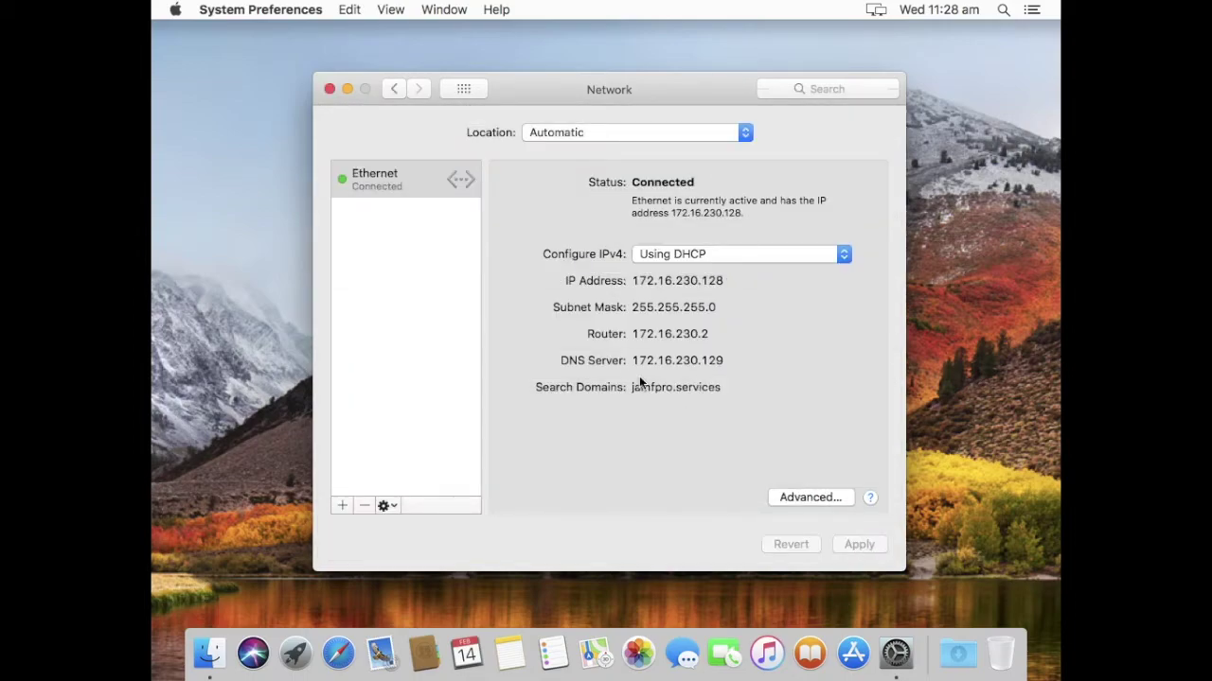
pyautogui.click(470, 84)
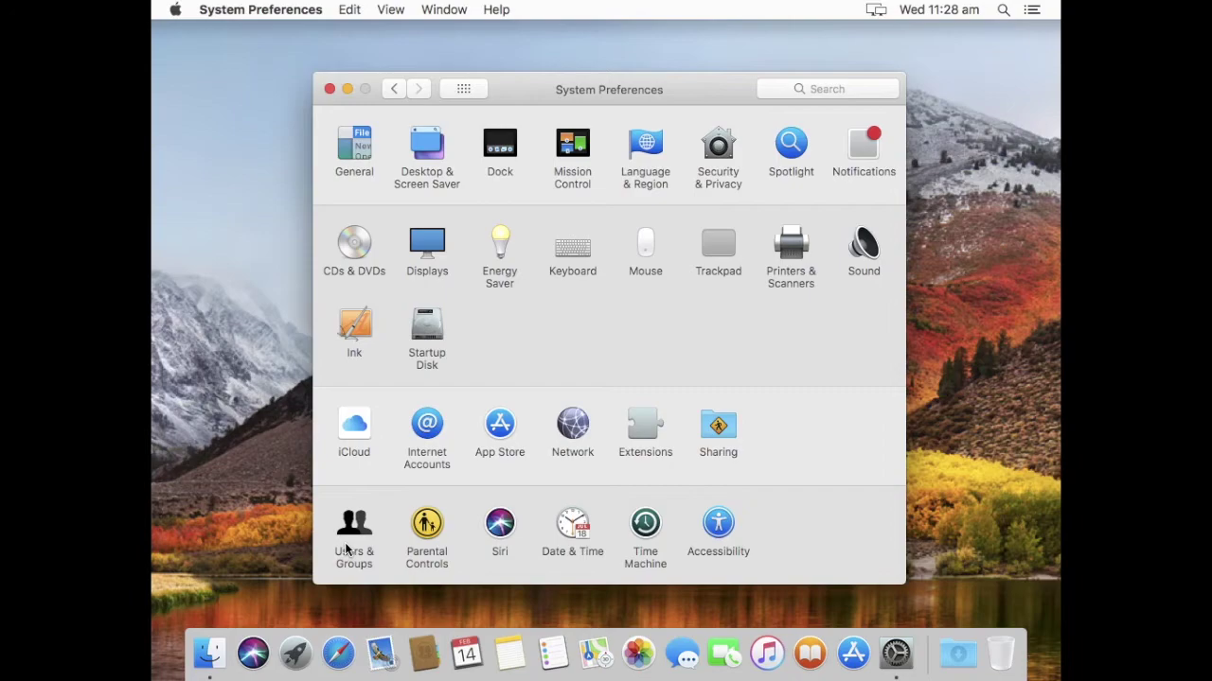
# Launch Directory Utility from Users & Groups' Join…, unlock it with the admin password, and open Active Directory.
pyautogui.click(348, 549)
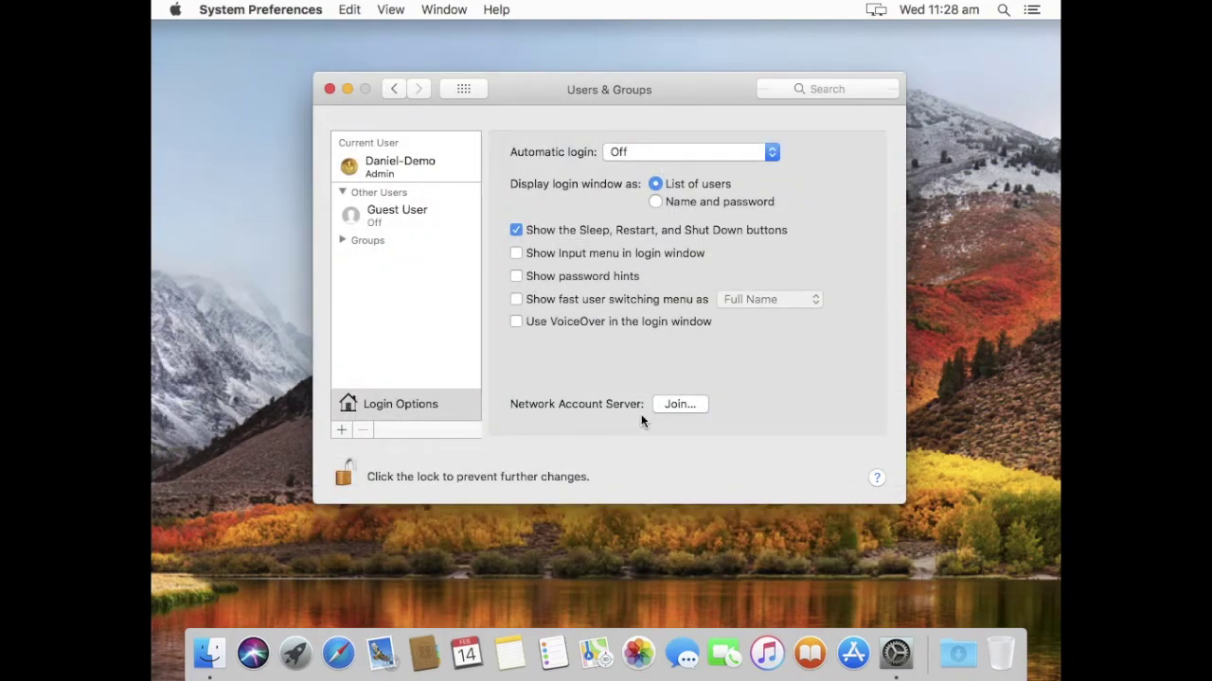
pyautogui.click(682, 405)
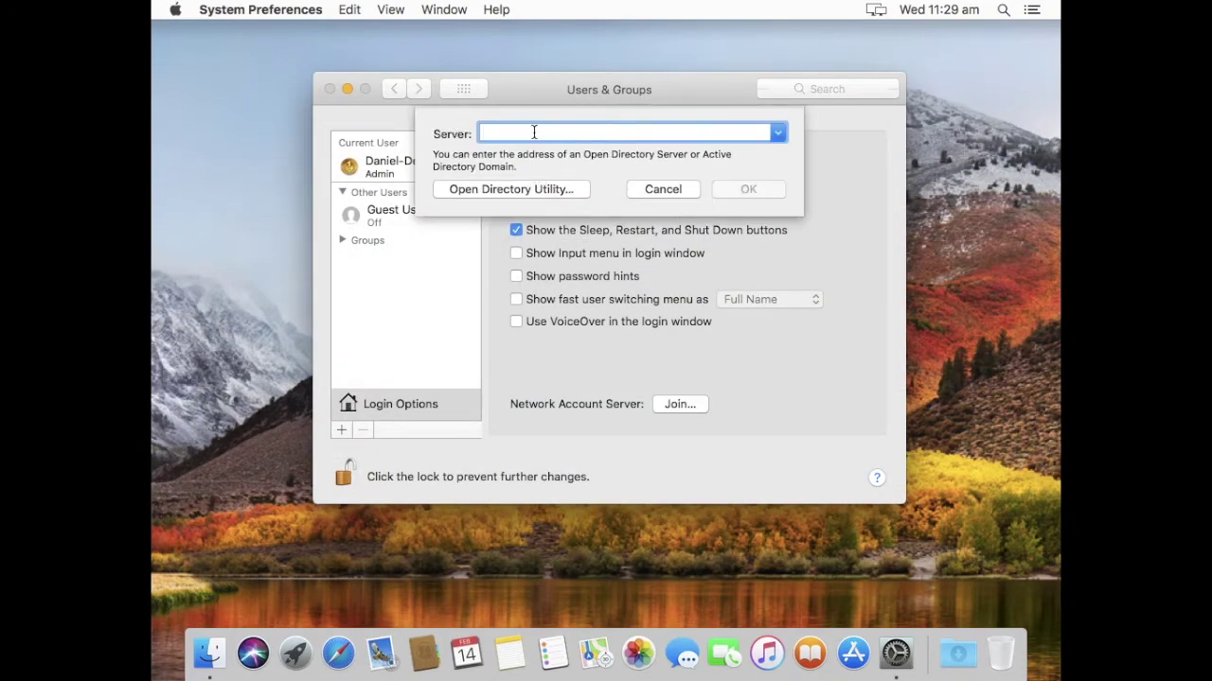
pyautogui.click(531, 190)
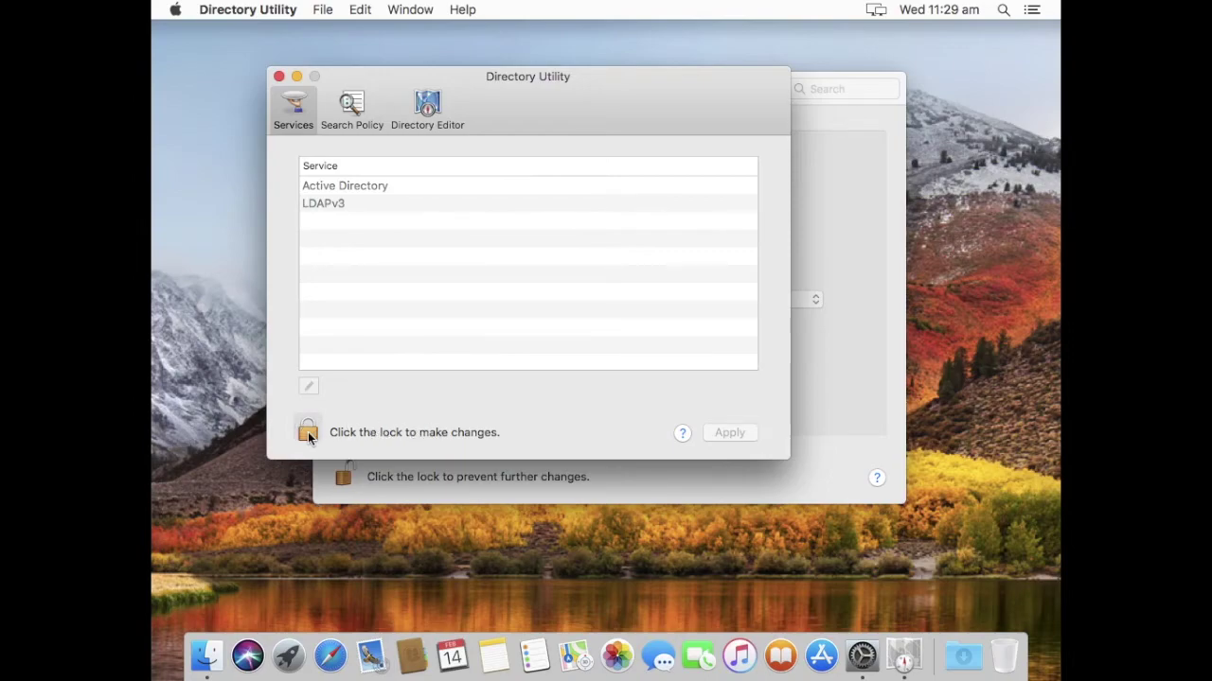
pyautogui.click(308, 434)
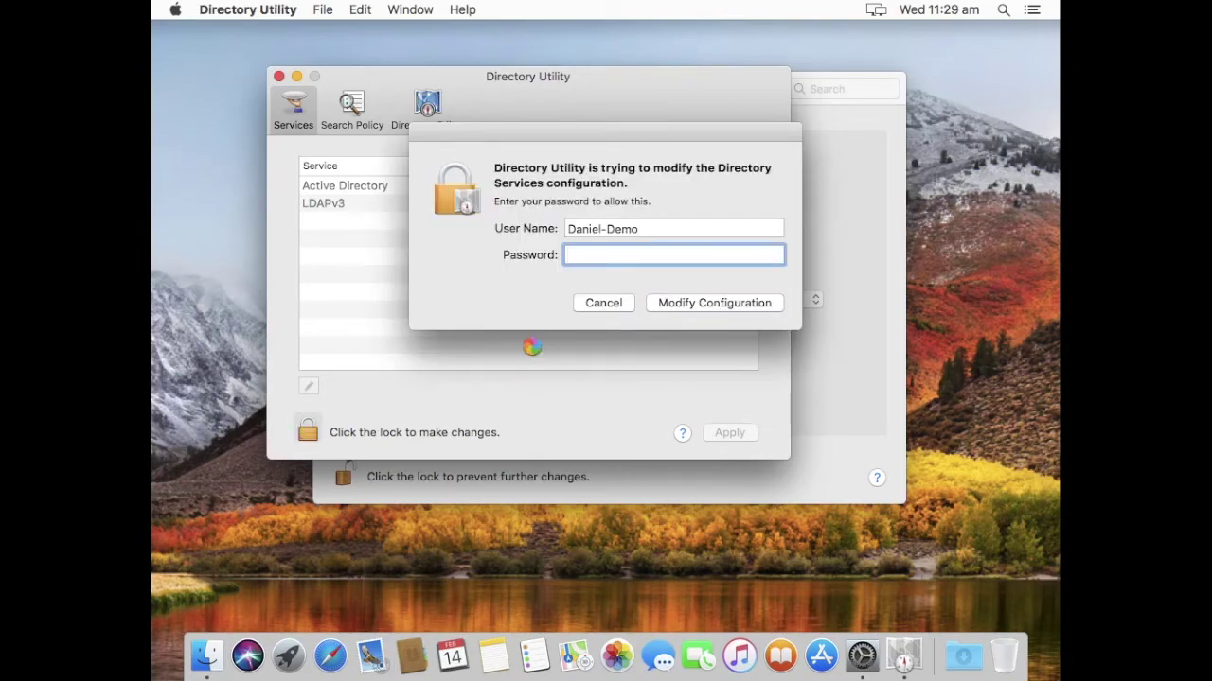
pyautogui.write('********')
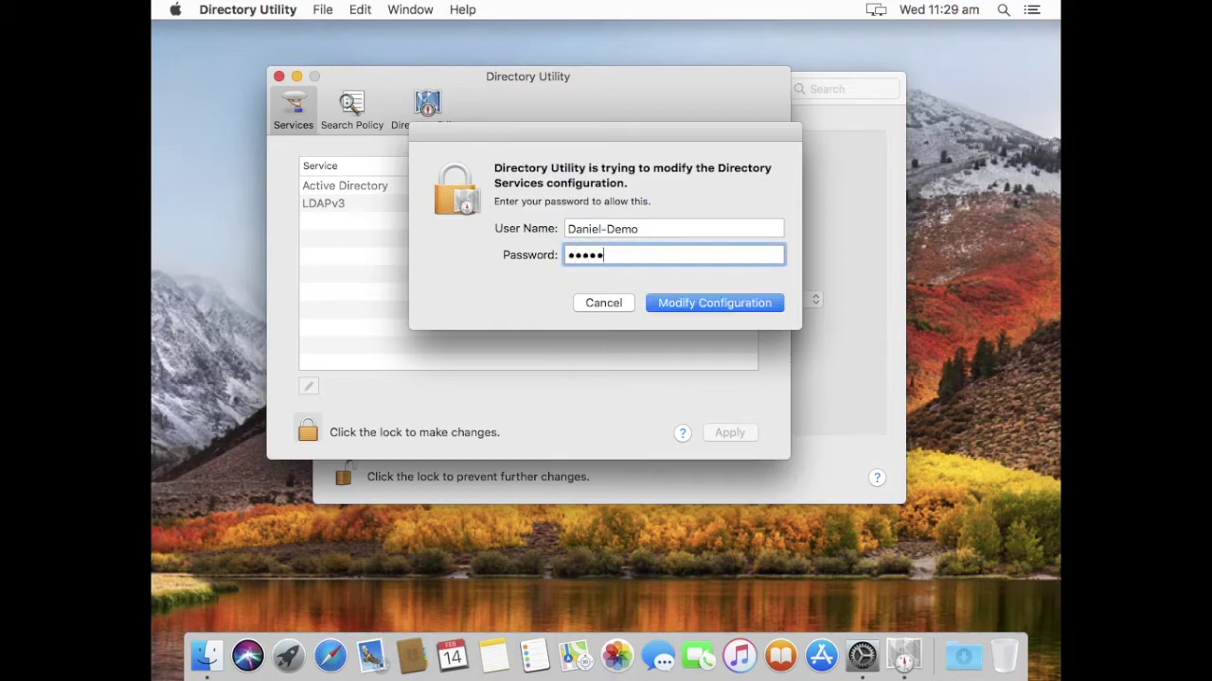
pyautogui.press('Return')
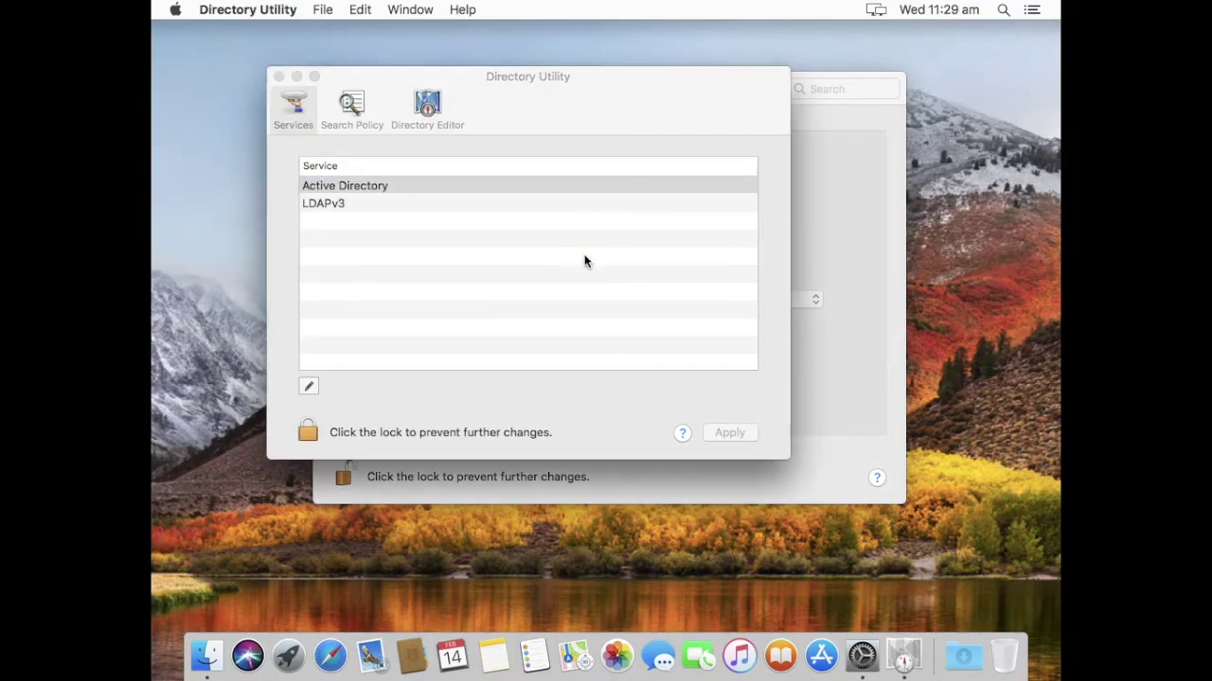
pyautogui.click(307, 432)
pyautogui.write('••••••••')
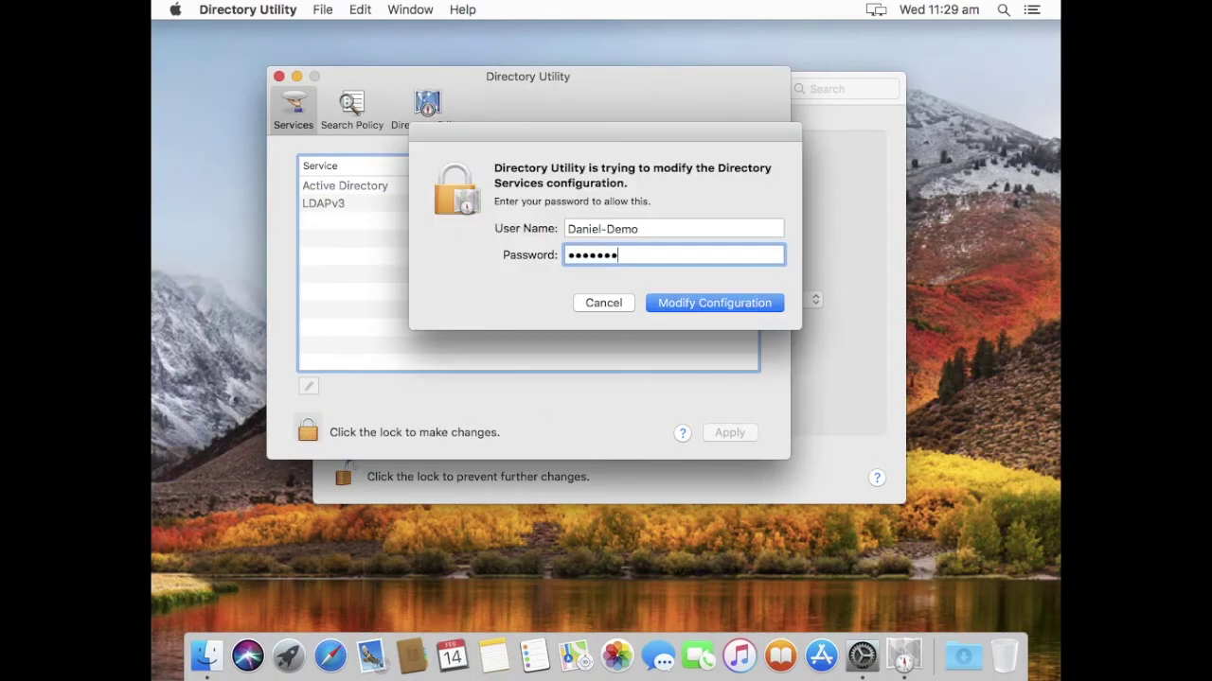
pyautogui.press('Return')
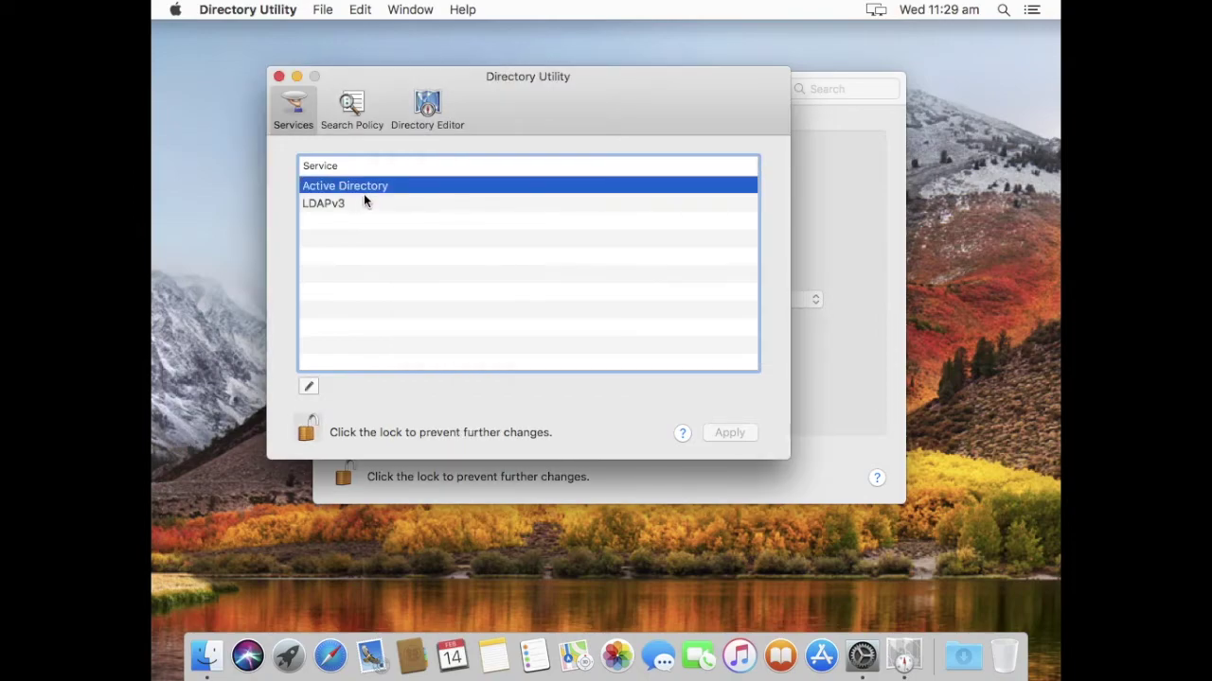
pyautogui.doubleClick(367, 191)
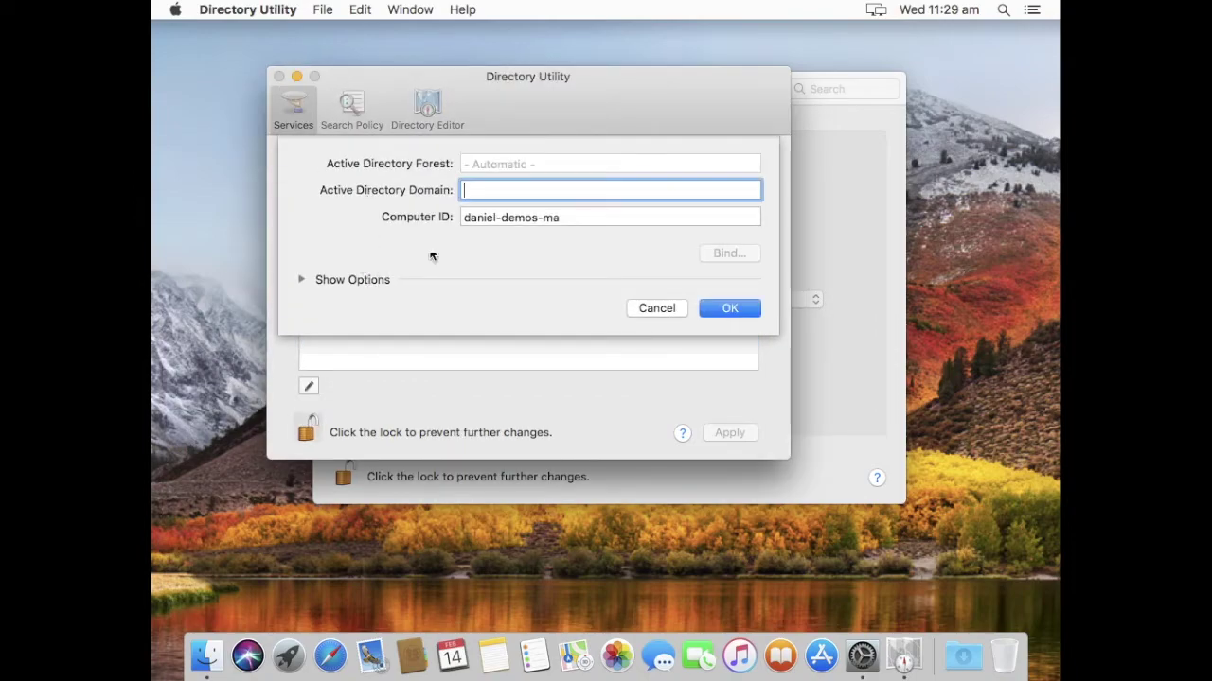
# Enter domain jamfpro.services and change the Computer ID to the user's first name plus 'macbookair'.
pyautogui.write('jamf')
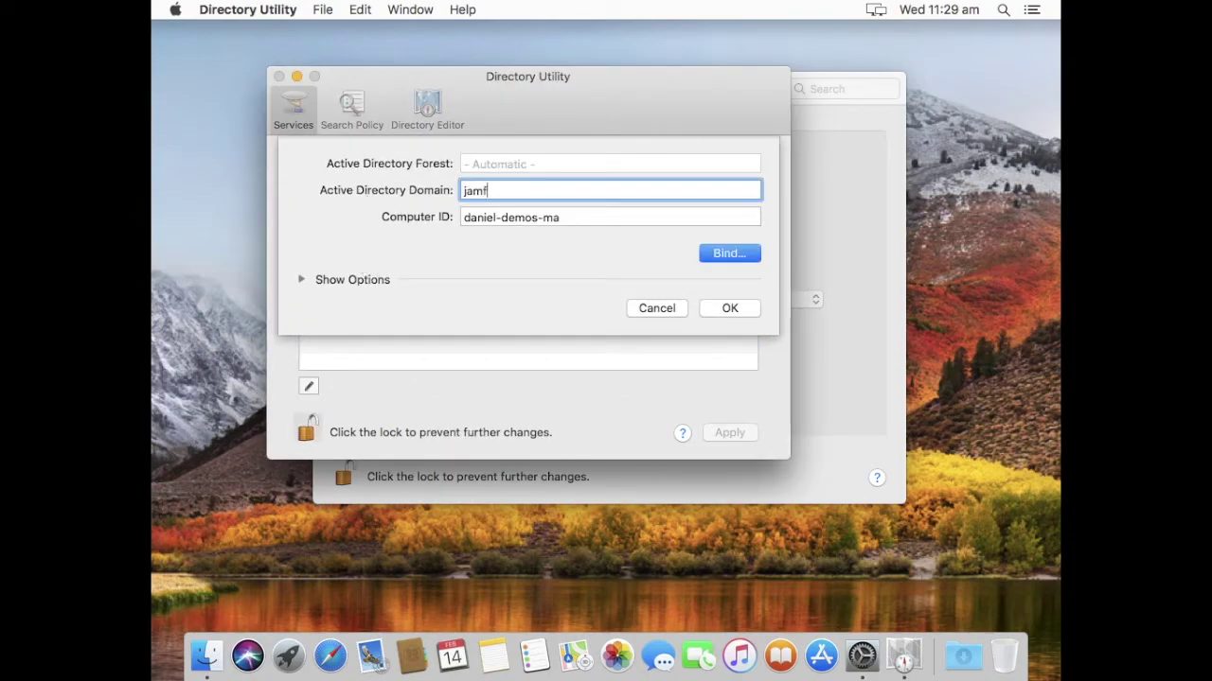
pyautogui.write('pro.services')
pyautogui.press('Tab')
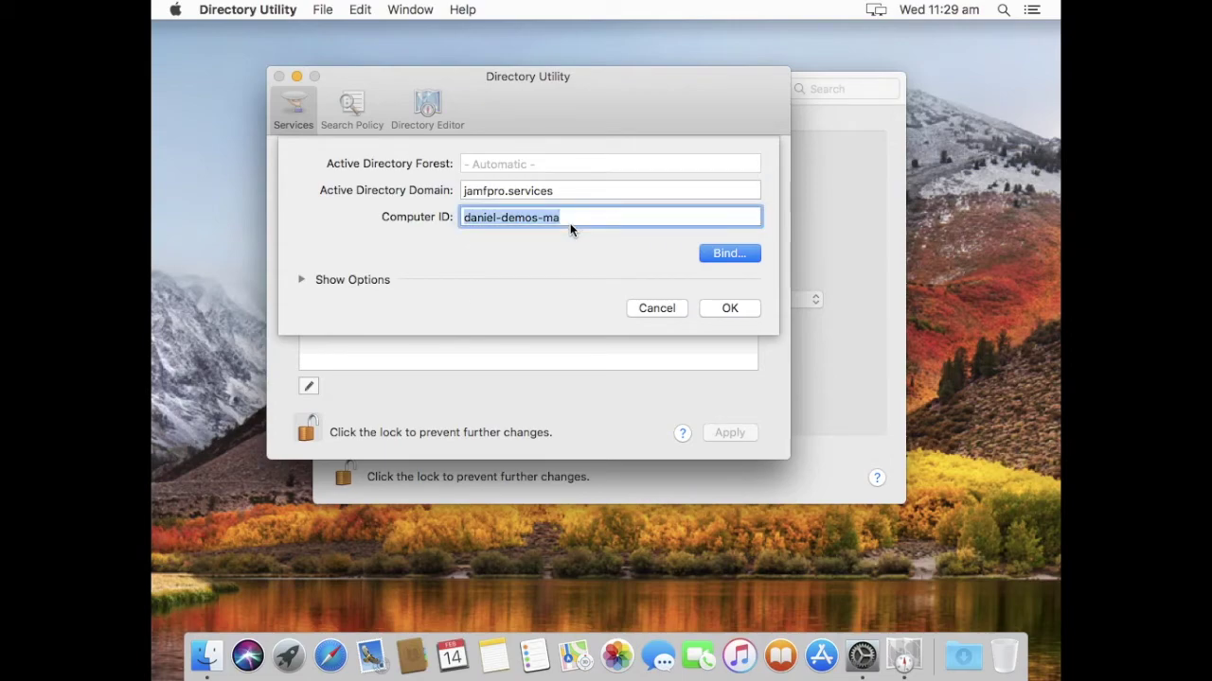
pyautogui.press('Right')
pyautogui.press('Left')
pyautogui.press('Left')
pyautogui.press('Left')
pyautogui.press('Left')
pyautogui.press('Left')
pyautogui.press('Left')
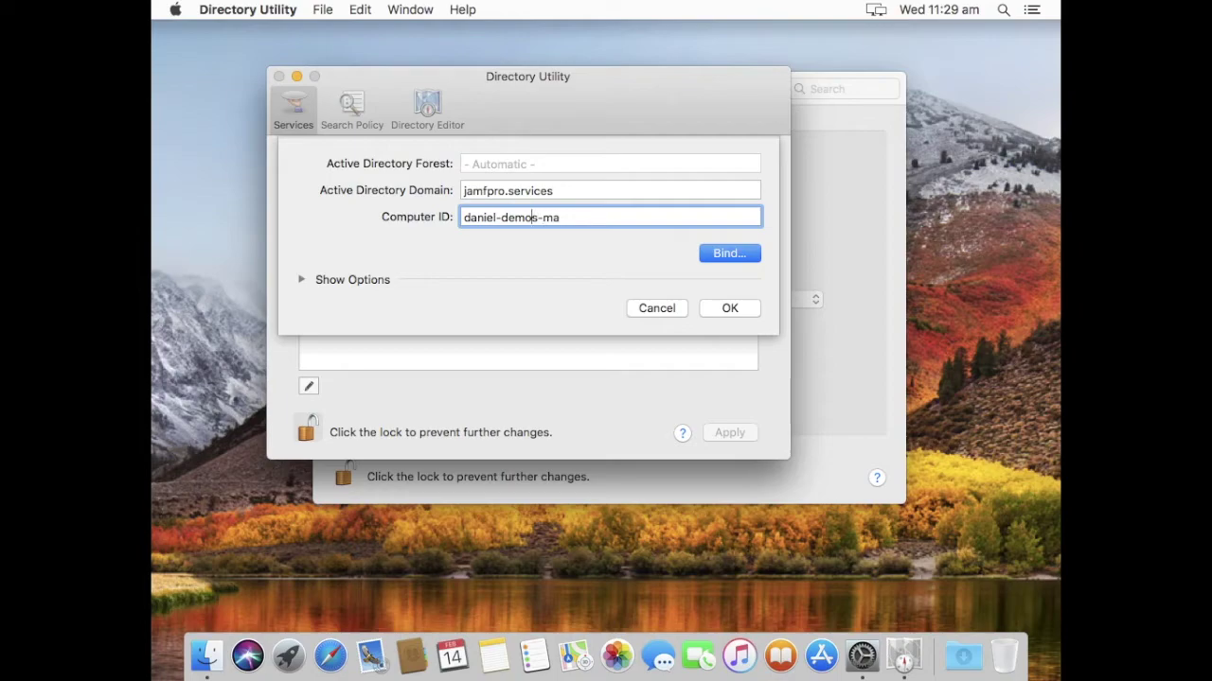
pyautogui.press('Left')
pyautogui.press('super+a')
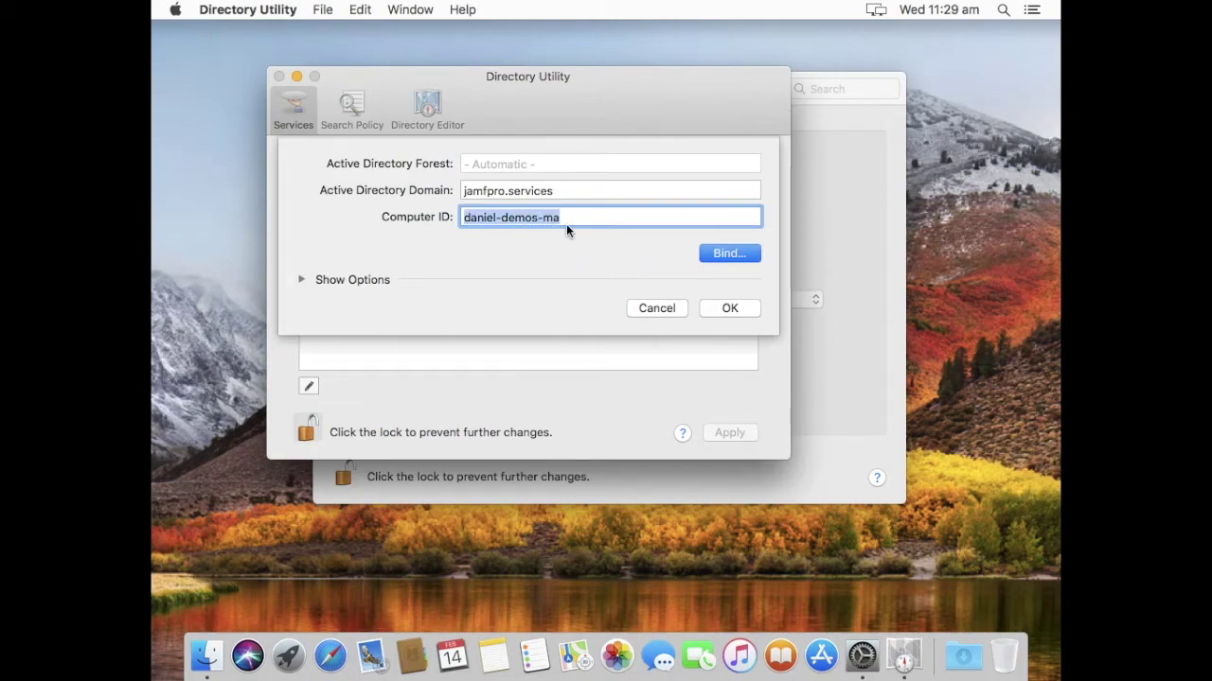
pyautogui.press('Right')
pyautogui.press('BackSpace')
pyautogui.press('BackSpace')
pyautogui.press('BackSpace')
pyautogui.press('BackSpace')
pyautogui.press('BackSpace')
pyautogui.press('BackSpace')
pyautogui.press('BackSpace')
pyautogui.press('BackSpace')
pyautogui.press('BackSpace')
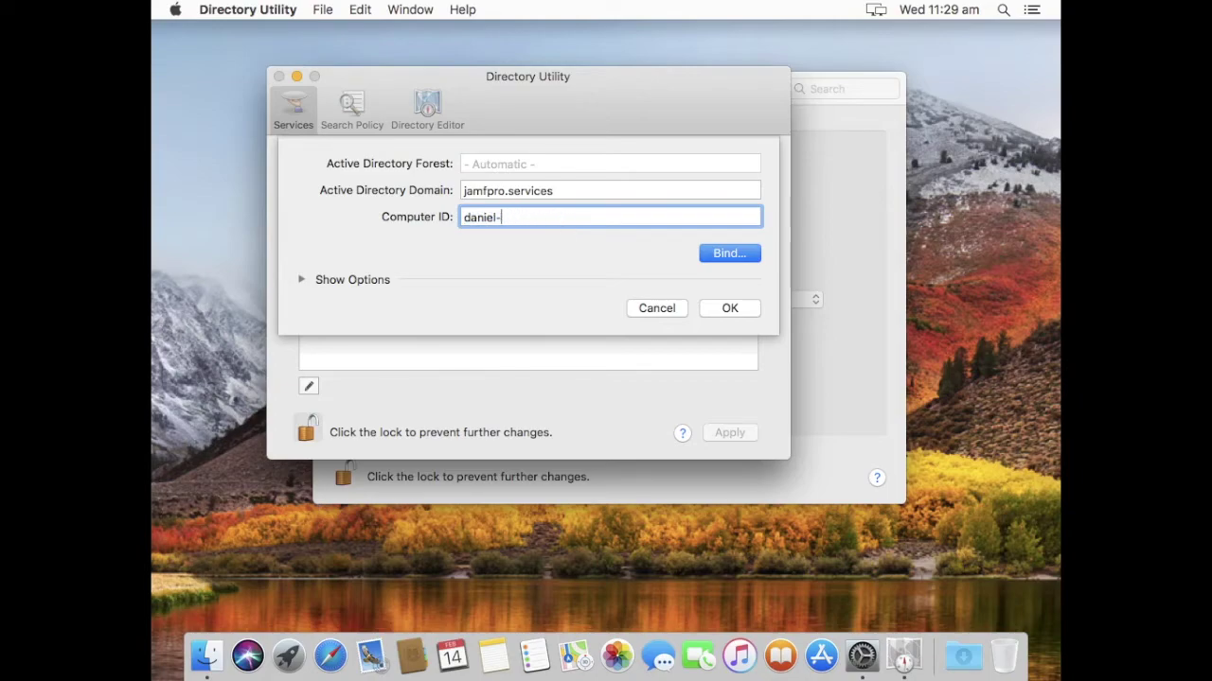
pyautogui.write('macbookair')
pyautogui.click(305, 284)
# Enable Create mobile account at login, review the Mappings and Administrative options, and close with OK.
pyautogui.click(331, 338)
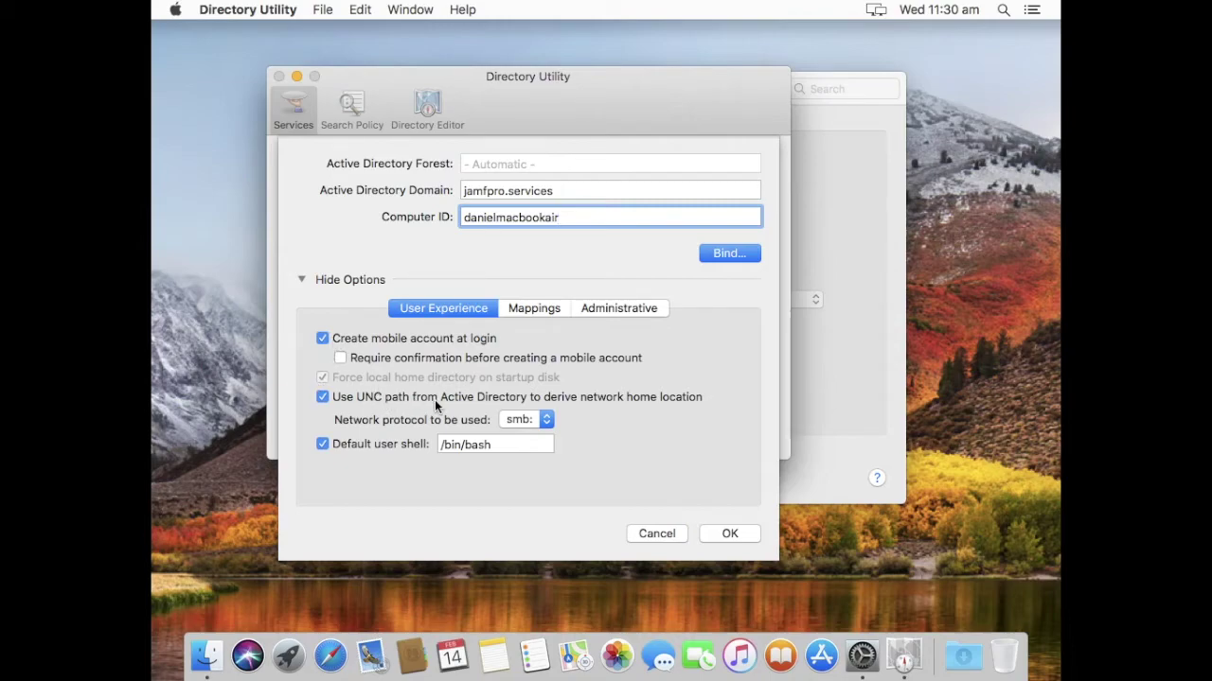
pyautogui.click(546, 312)
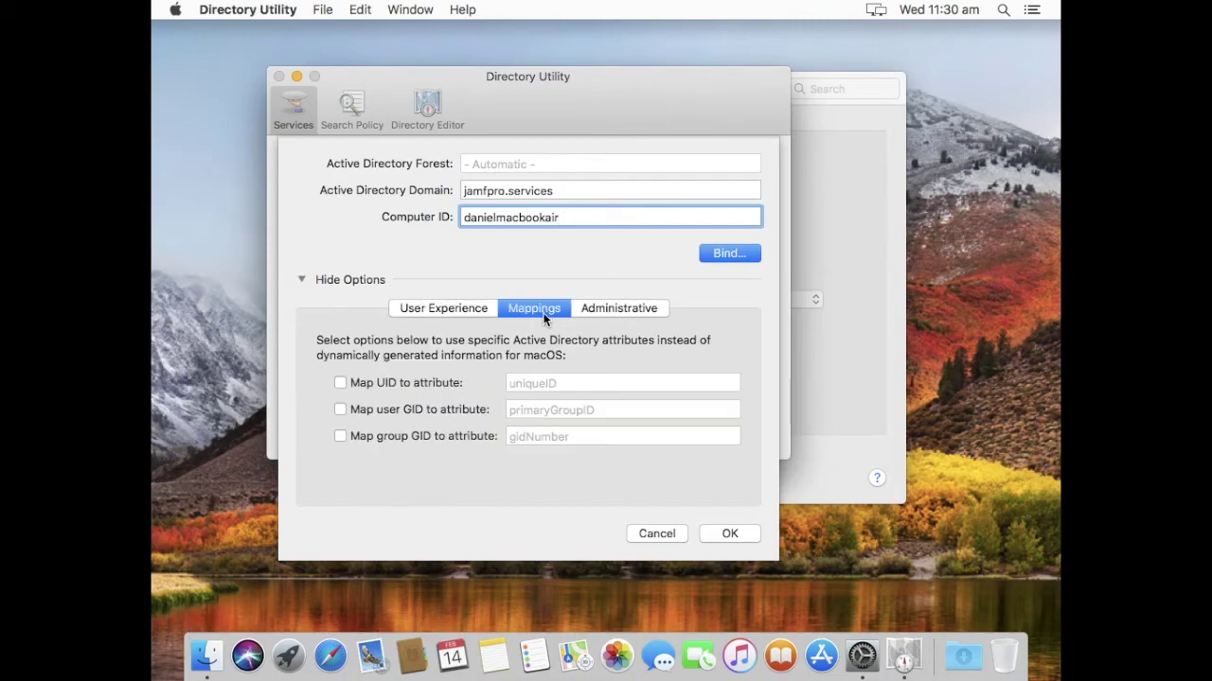
pyautogui.click(603, 309)
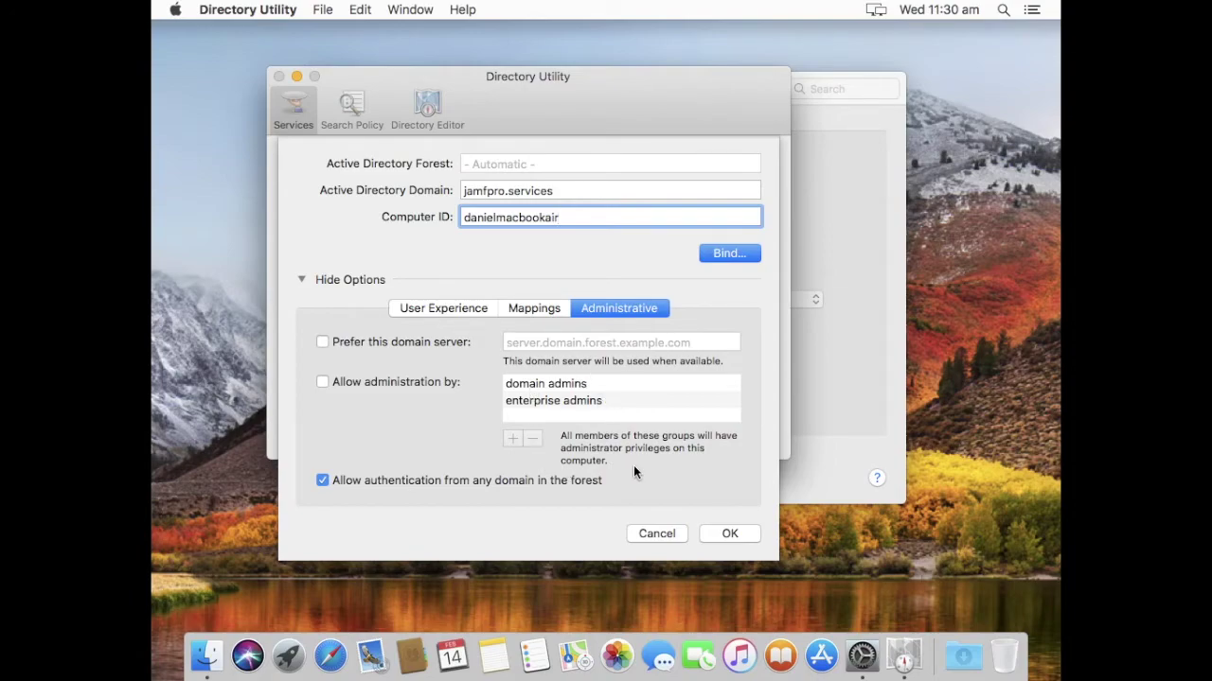
pyautogui.click(716, 537)
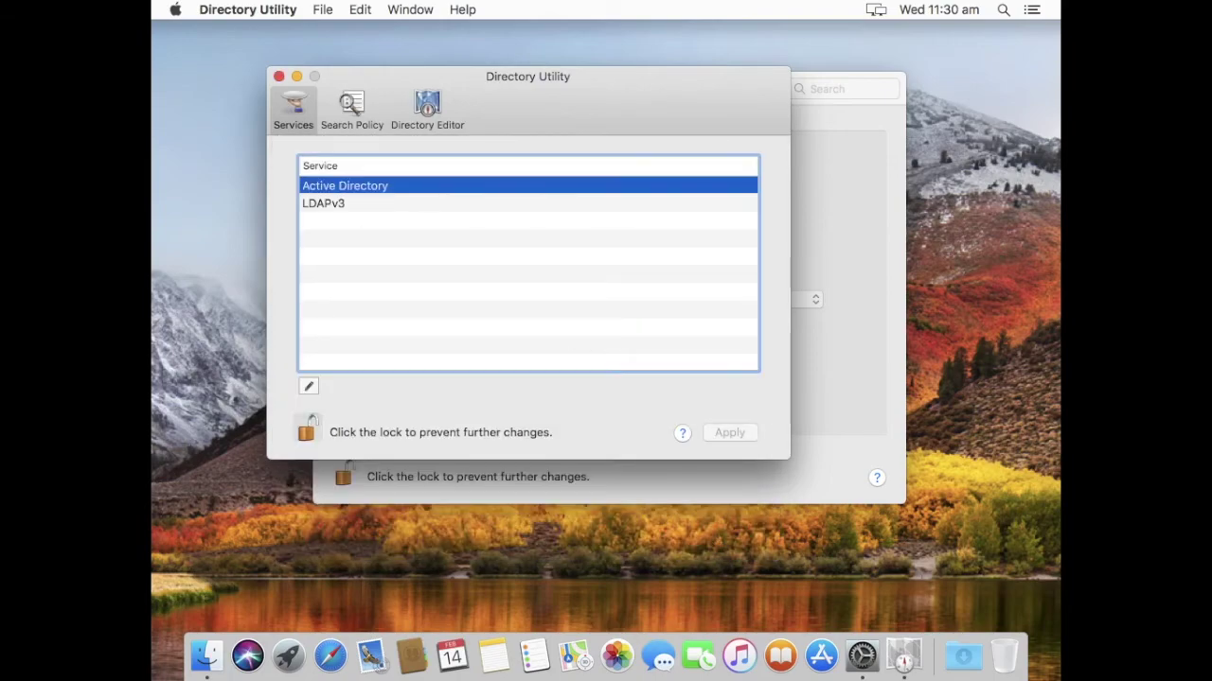
# Re-enter jamfpro.services with the user's-name 'macbookair' Computer ID, enable mobile accounts, and start Bind.
pyautogui.doubleClick(337, 190)
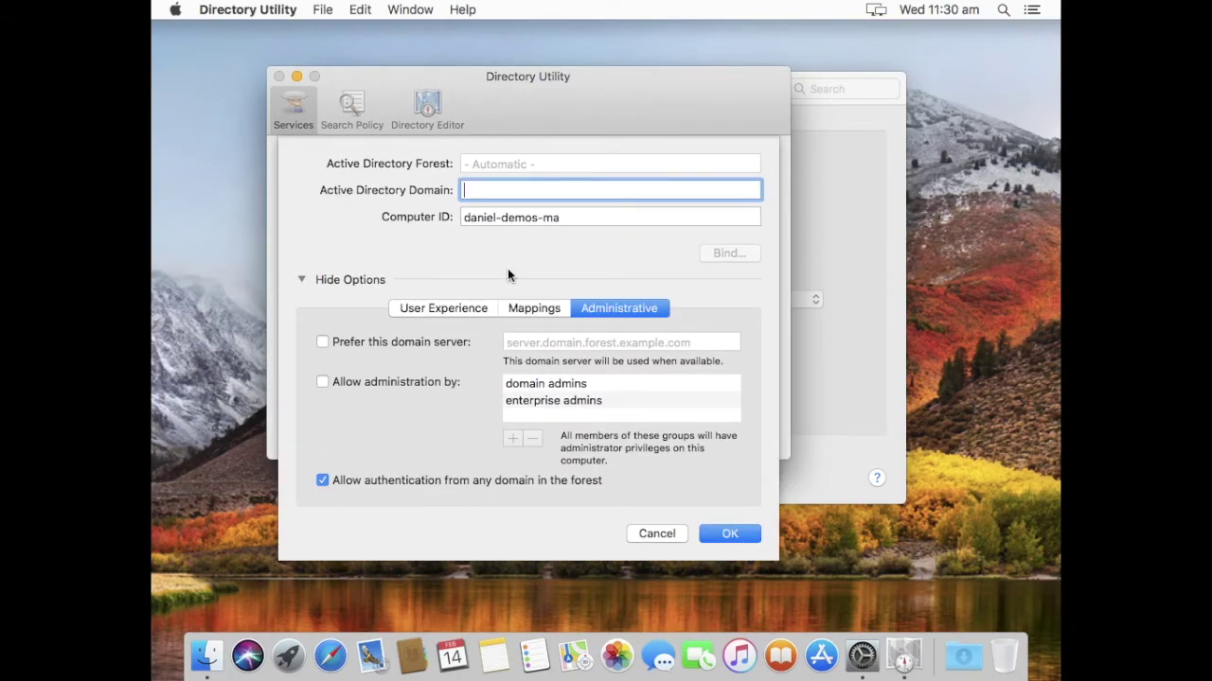
pyautogui.write('jamfpro.s')
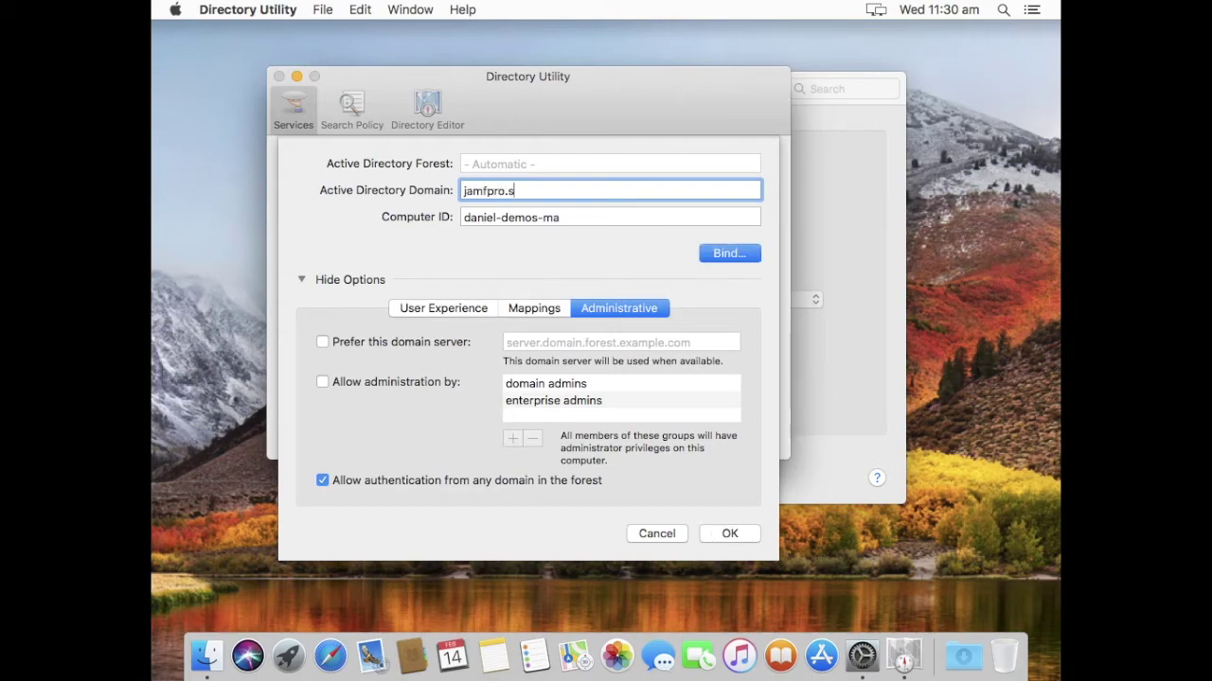
pyautogui.write('ervices')
pyautogui.press('Tab')
pyautogui.write('danie')
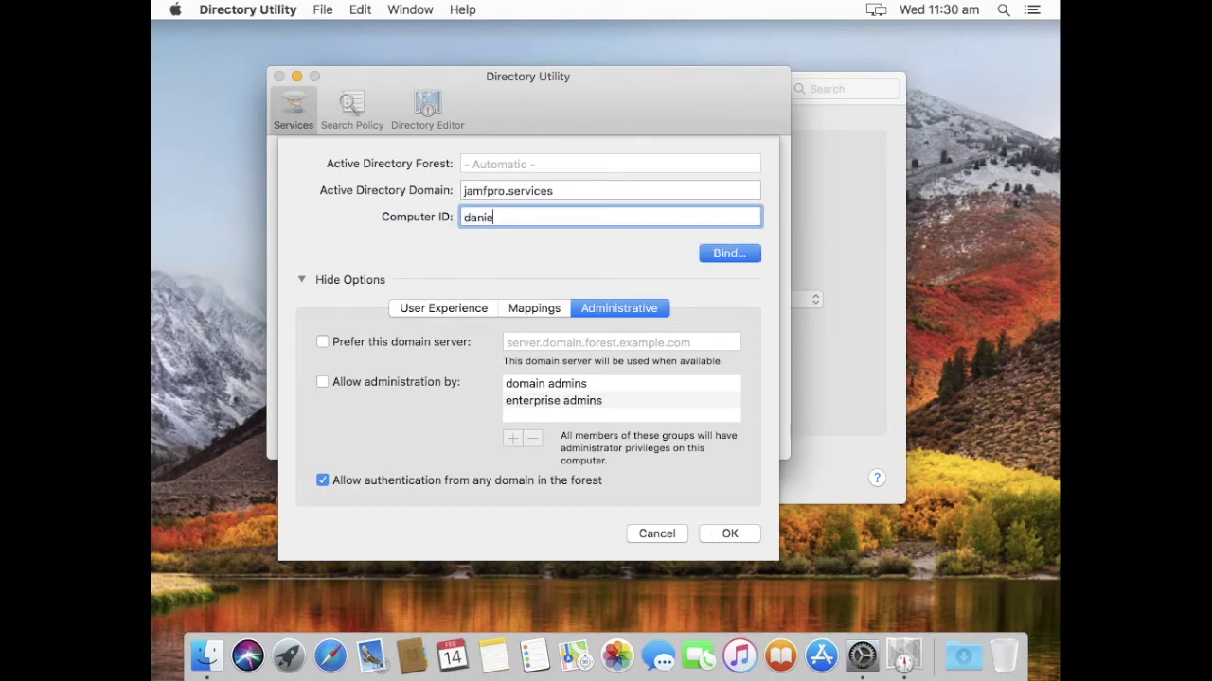
pyautogui.write('lmacbookair')
pyautogui.click(425, 316)
pyautogui.click(356, 339)
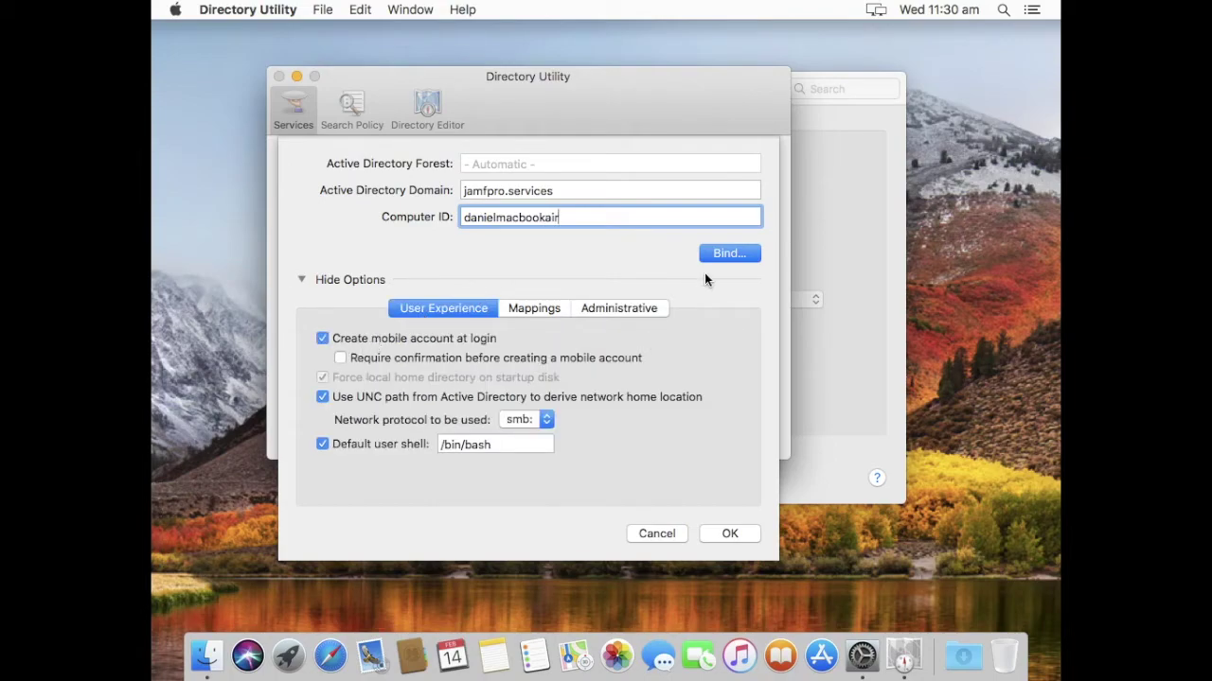
pyautogui.click(714, 260)
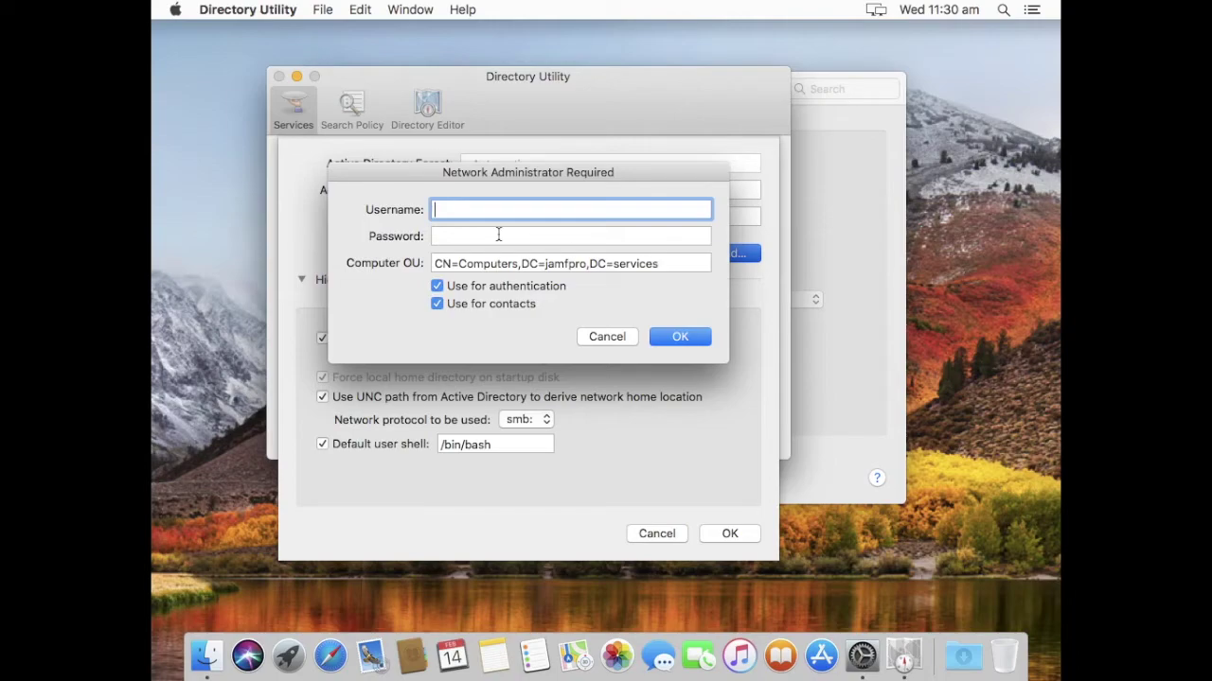
# Enter the 'administrator' account and its password for the bind, then switch to Windows Server.
pyautogui.write('administrator')
pyautogui.press('Tab')
pyautogui.write('••')
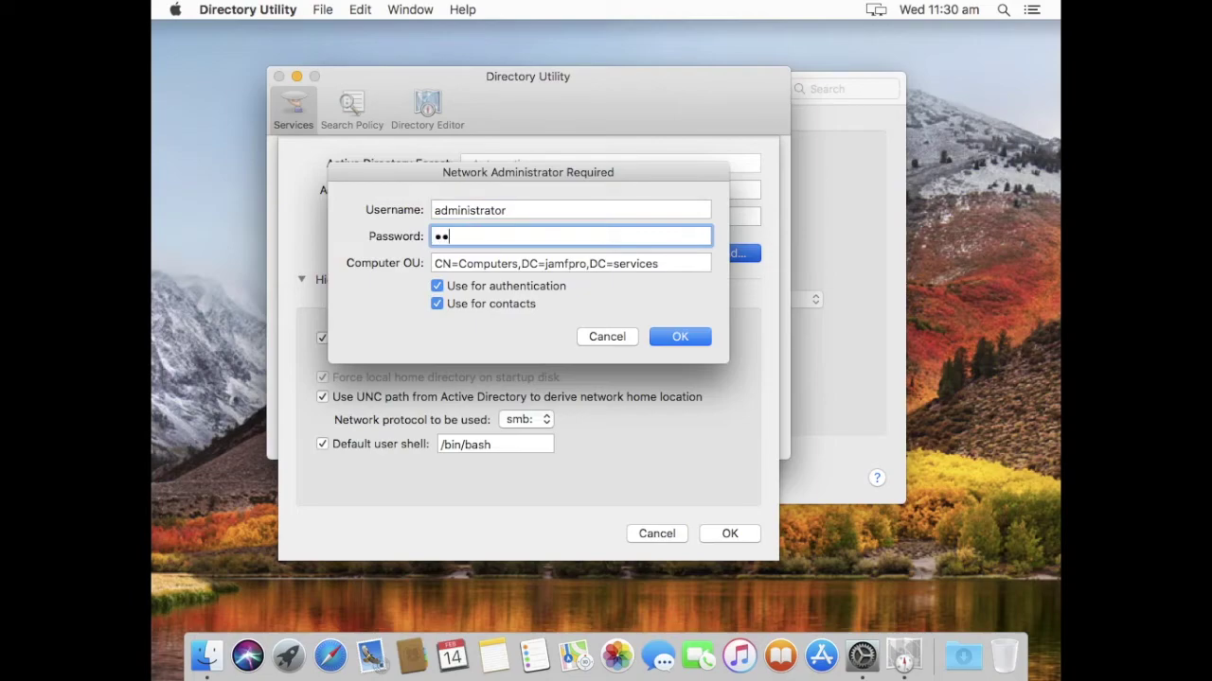
pyautogui.write('••••••')
pyautogui.hotkey('ctrl', 'Left')
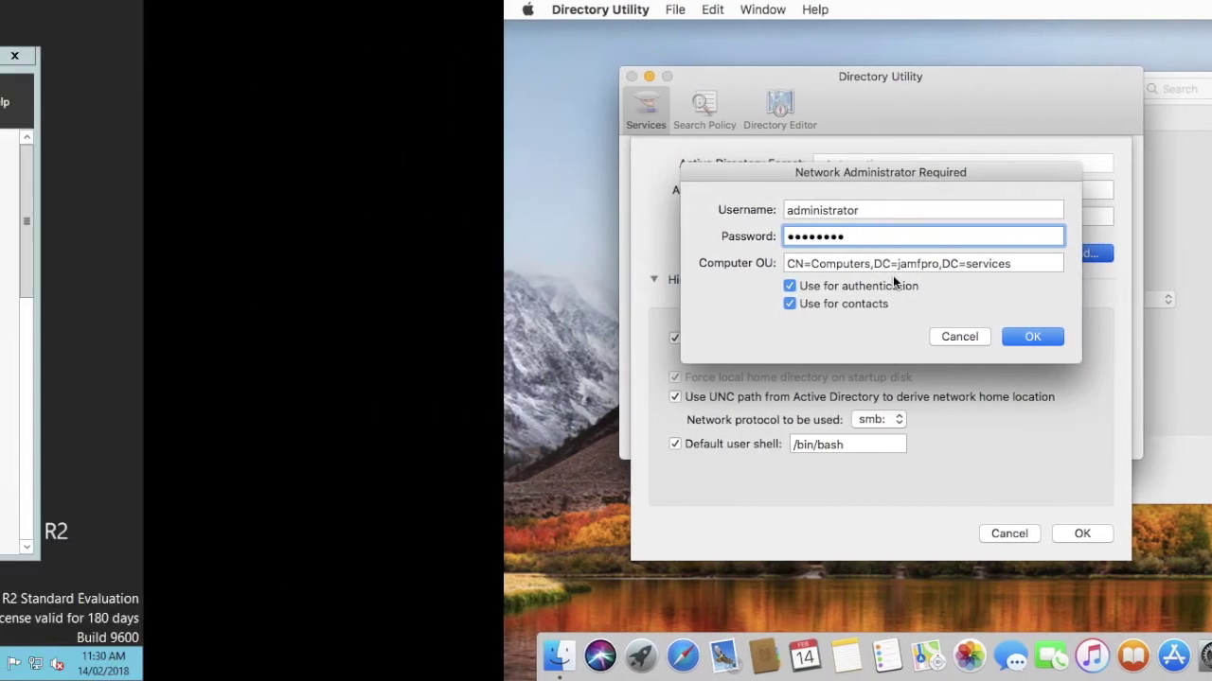
# Open the jamfpro.services Computers container in Active Directory Users and Computers, showing no computer records yet.
pyautogui.click(390, 663)
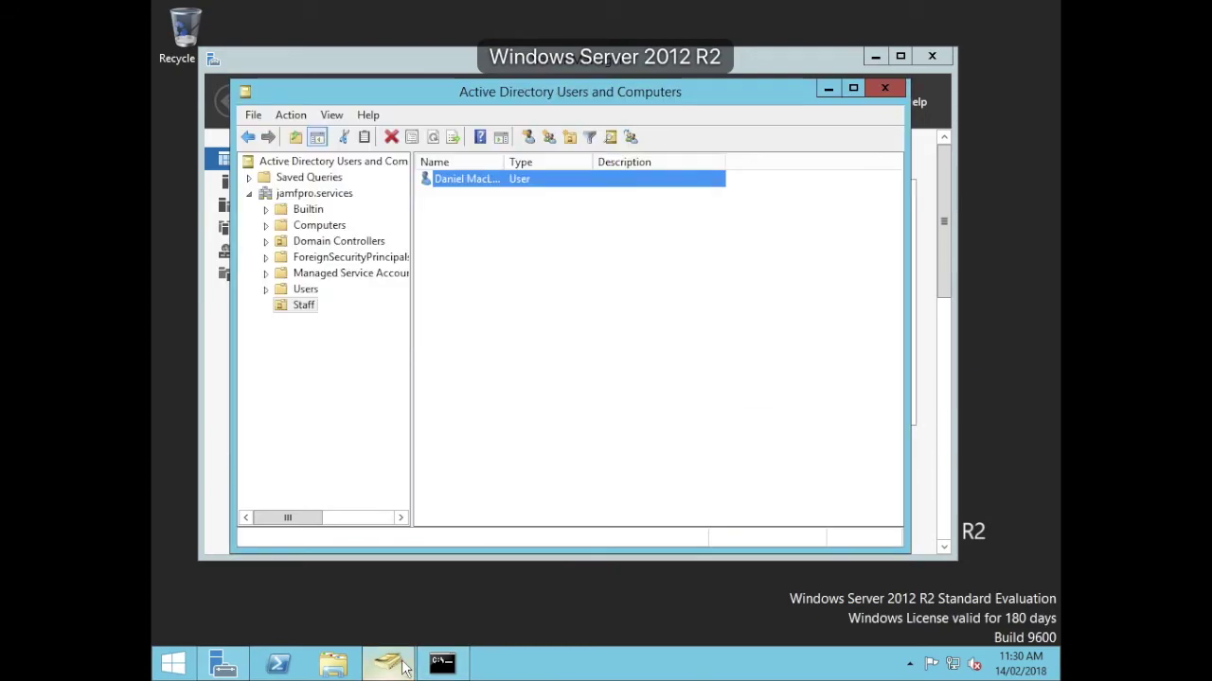
pyautogui.click(305, 227)
pyautogui.click(305, 194)
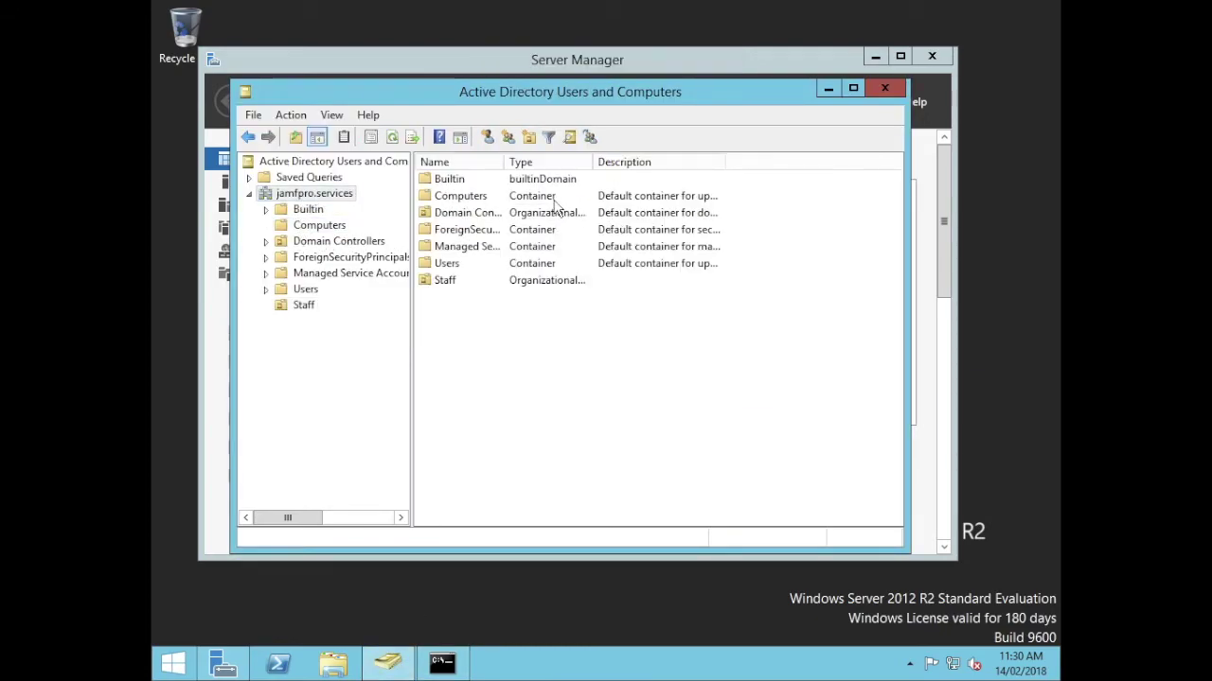
pyautogui.doubleClick(456, 198)
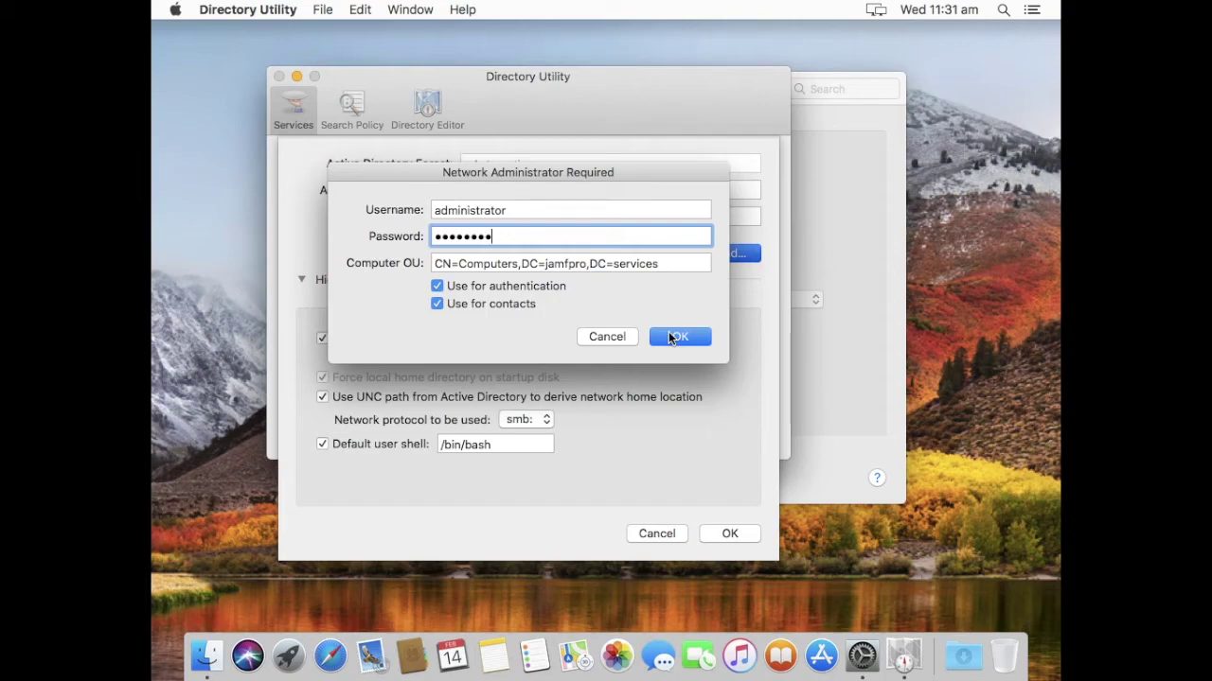
# Submit the administrator credentials to bind the Mac, accept the options, and close Directory Utility.
pyautogui.click(670, 337)
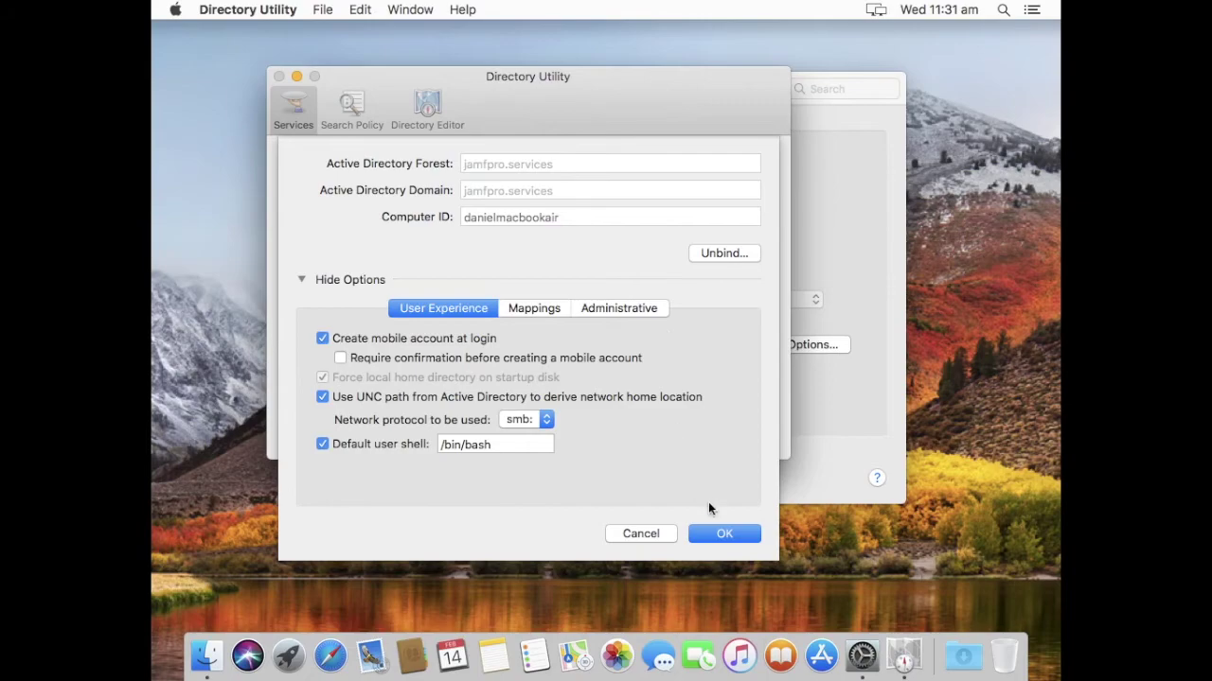
pyautogui.click(710, 530)
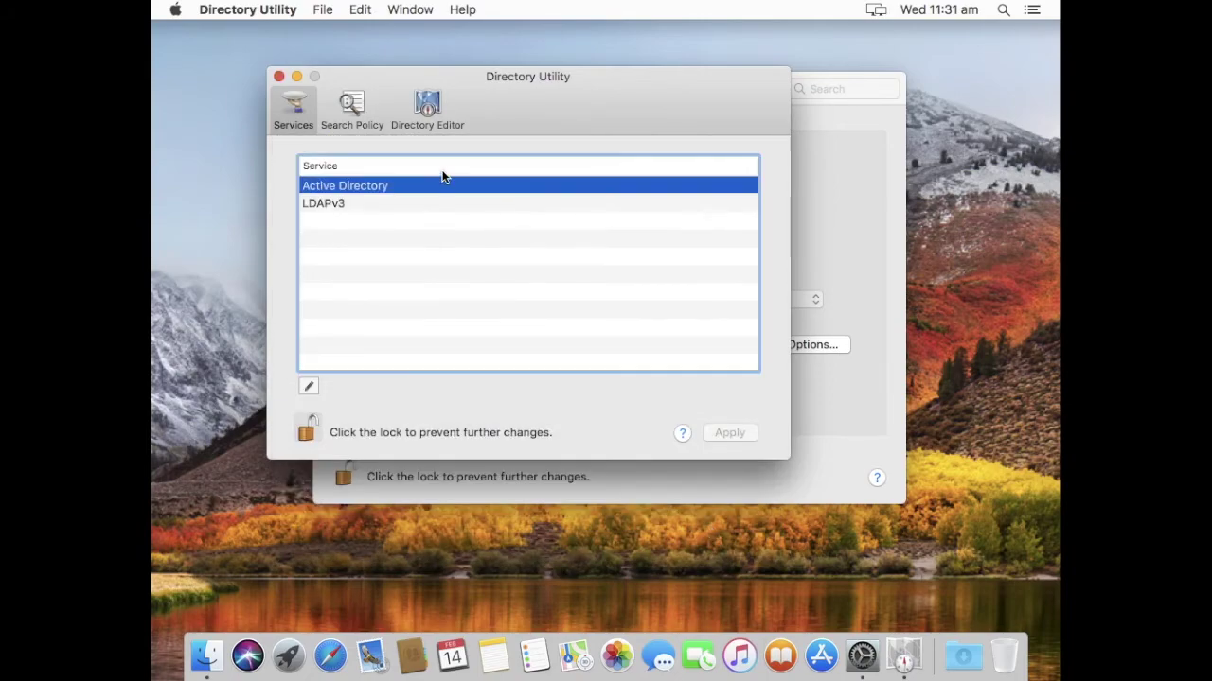
pyautogui.click(278, 76)
# Log out of the local Mac account from the Apple menu.
pyautogui.click(175, 10)
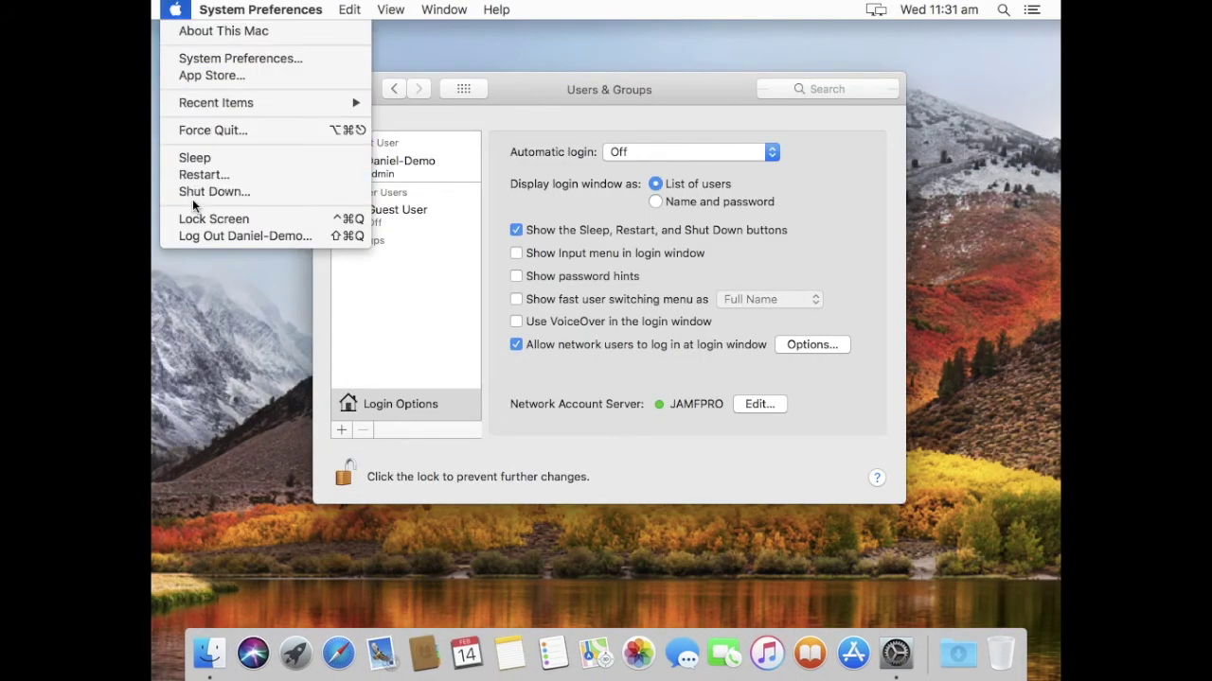
pyautogui.click(713, 289)
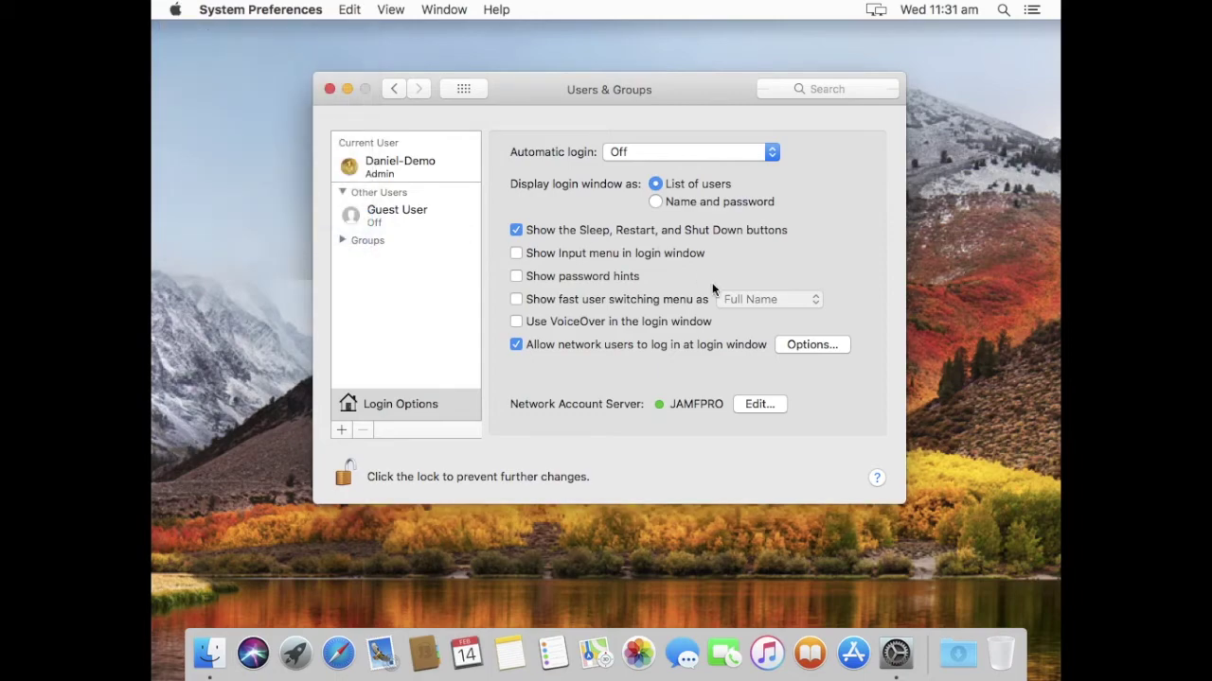
pyautogui.click(725, 280)
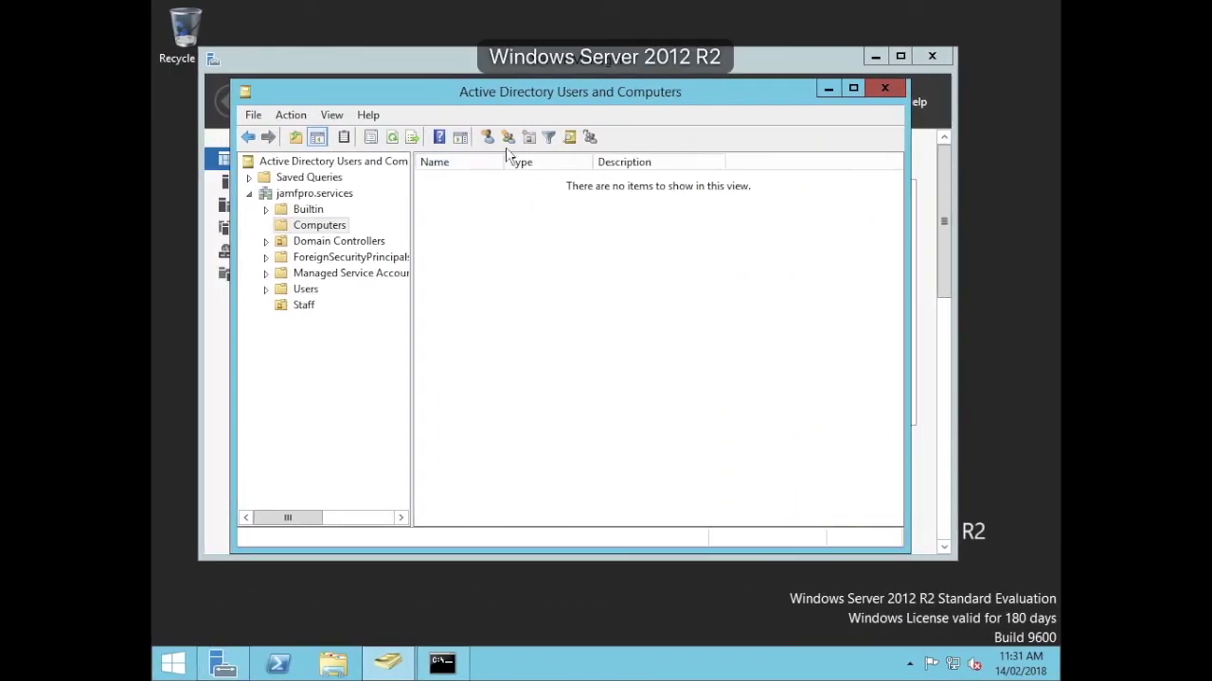
# Refresh the Computers container so the Mac's new computer record is listed.
pyautogui.click(392, 137)
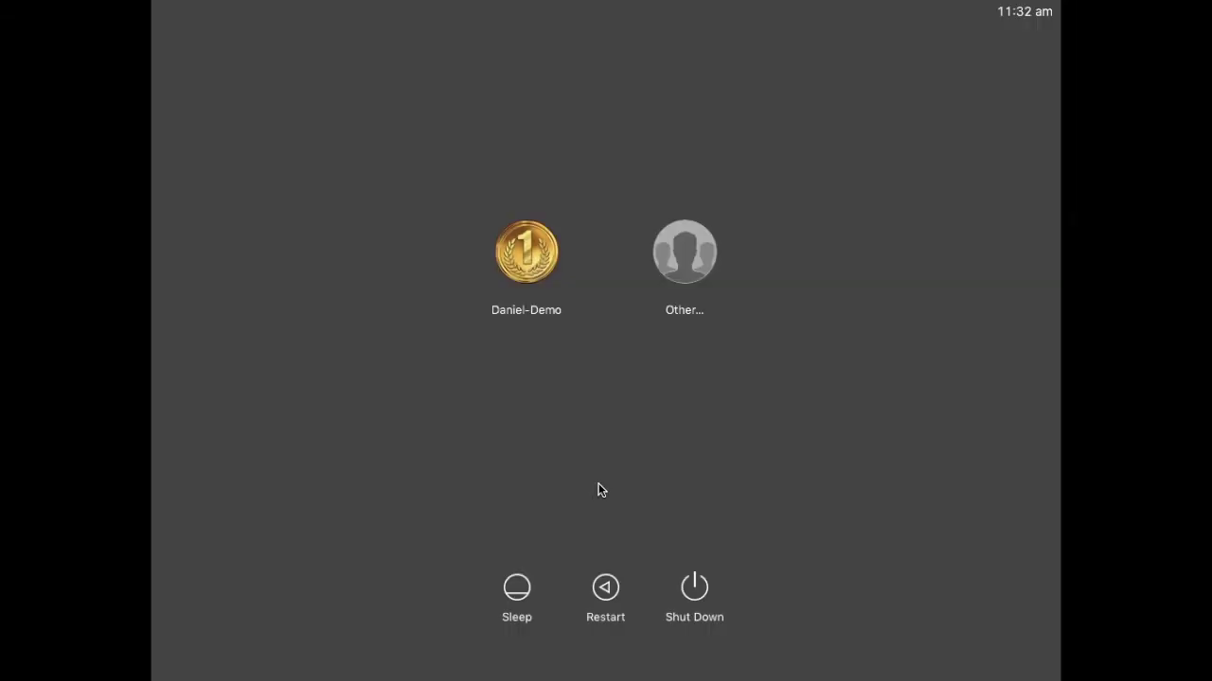
# At the login window choose Other… and enter the AD user's username and password.
pyautogui.click(688, 253)
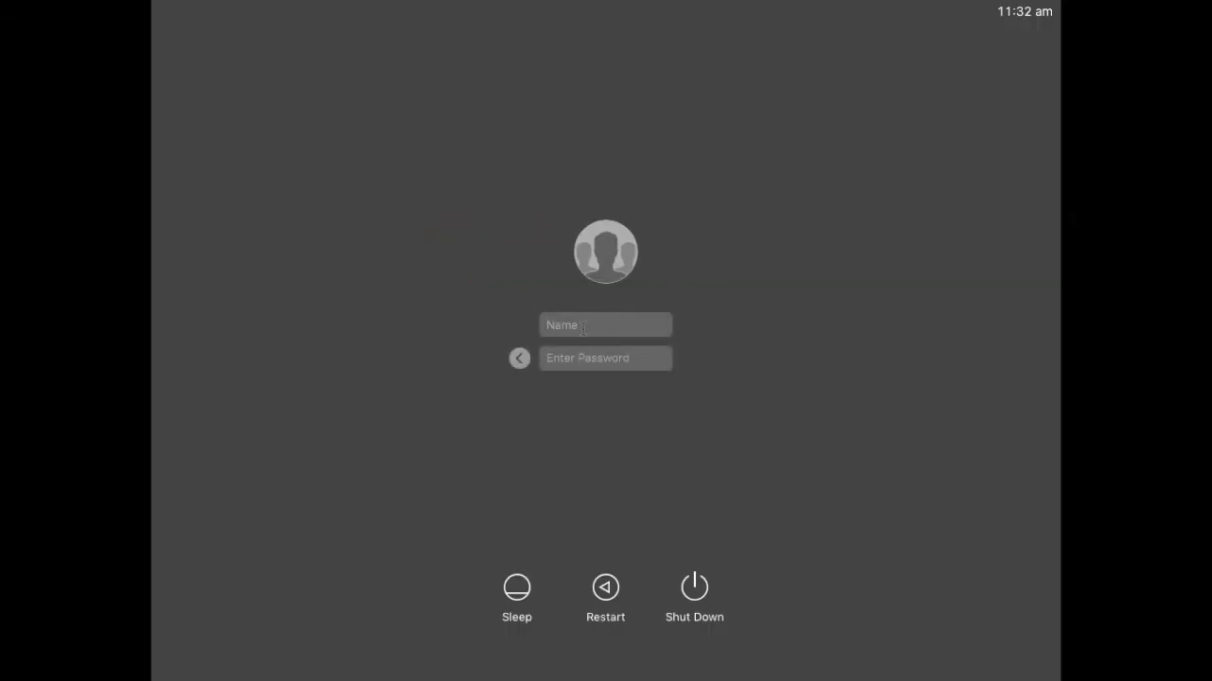
pyautogui.press('Tab')
pyautogui.write('********')
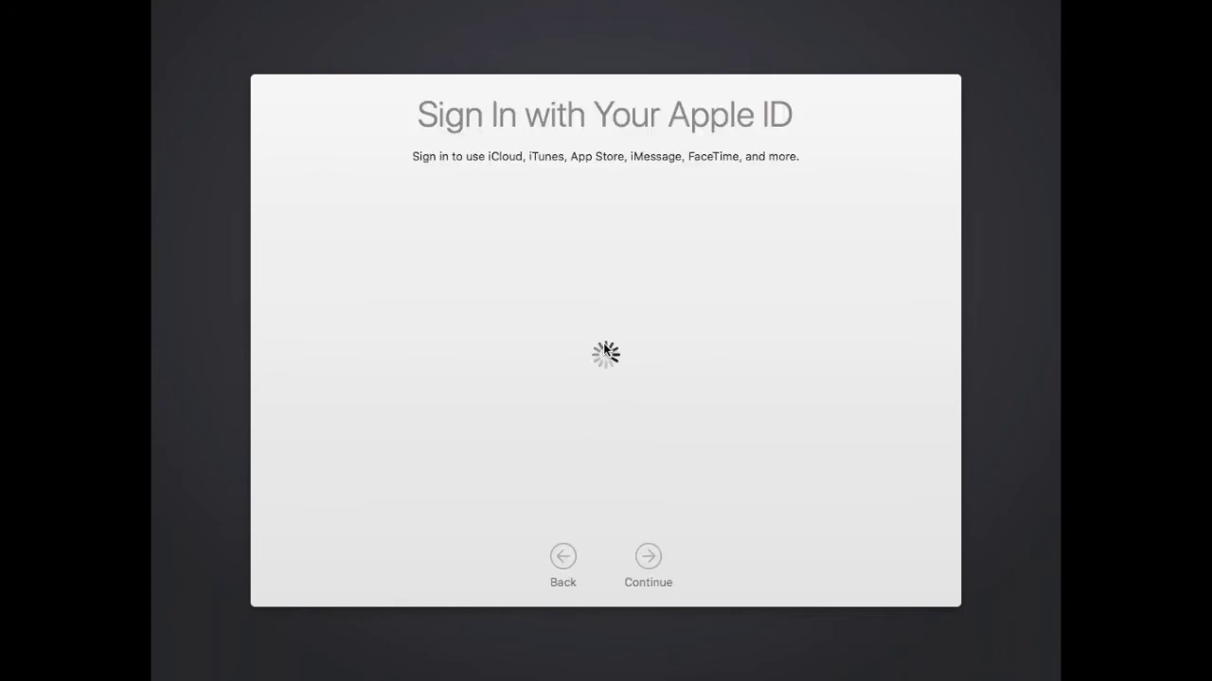
# Choose Don't sign in for Apple ID, continue, and confirm Skip.
pyautogui.click(466, 434)
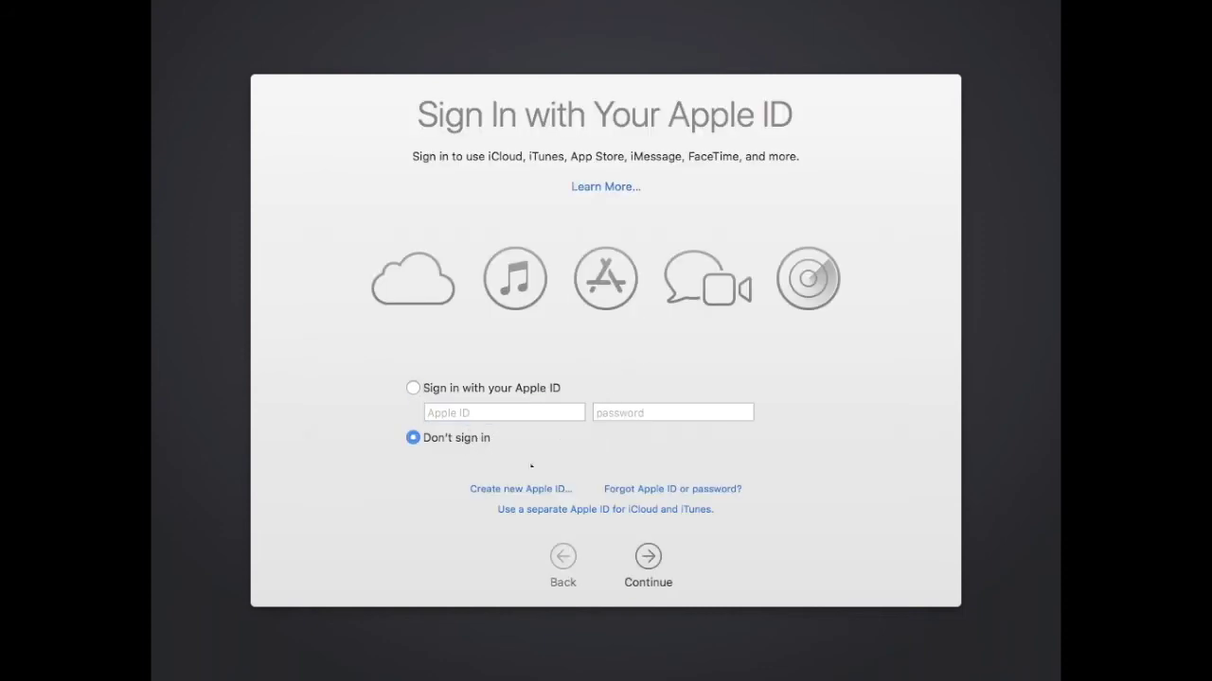
pyautogui.click(648, 558)
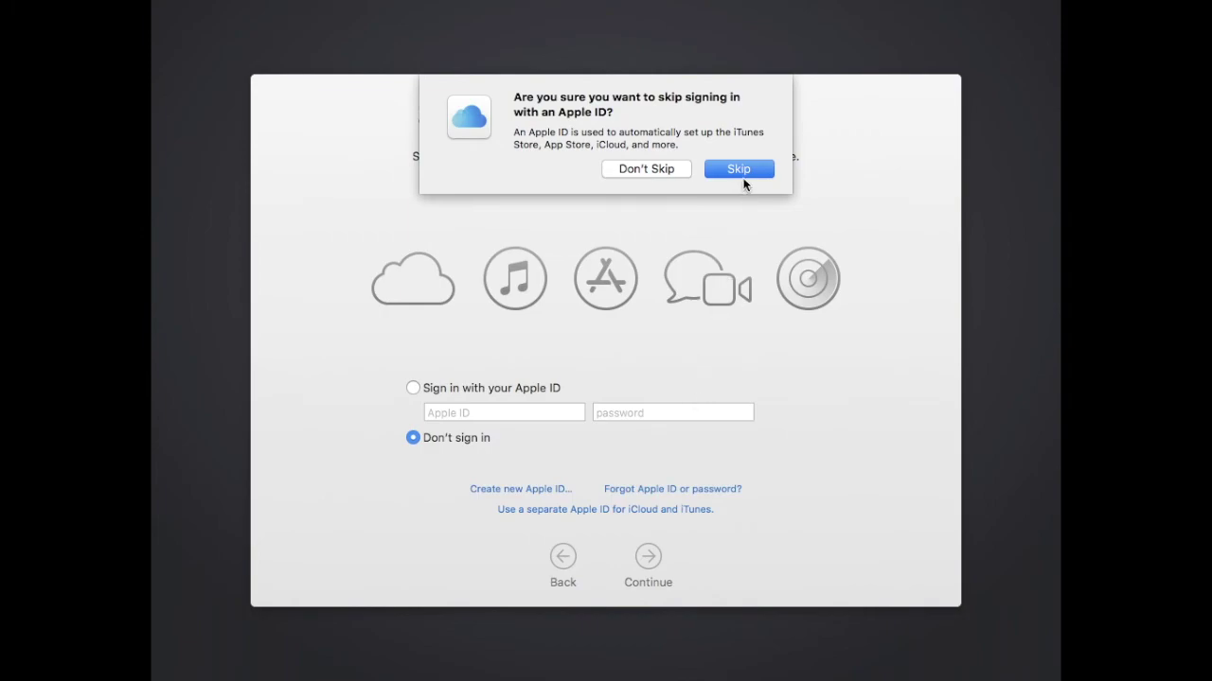
pyautogui.click(738, 173)
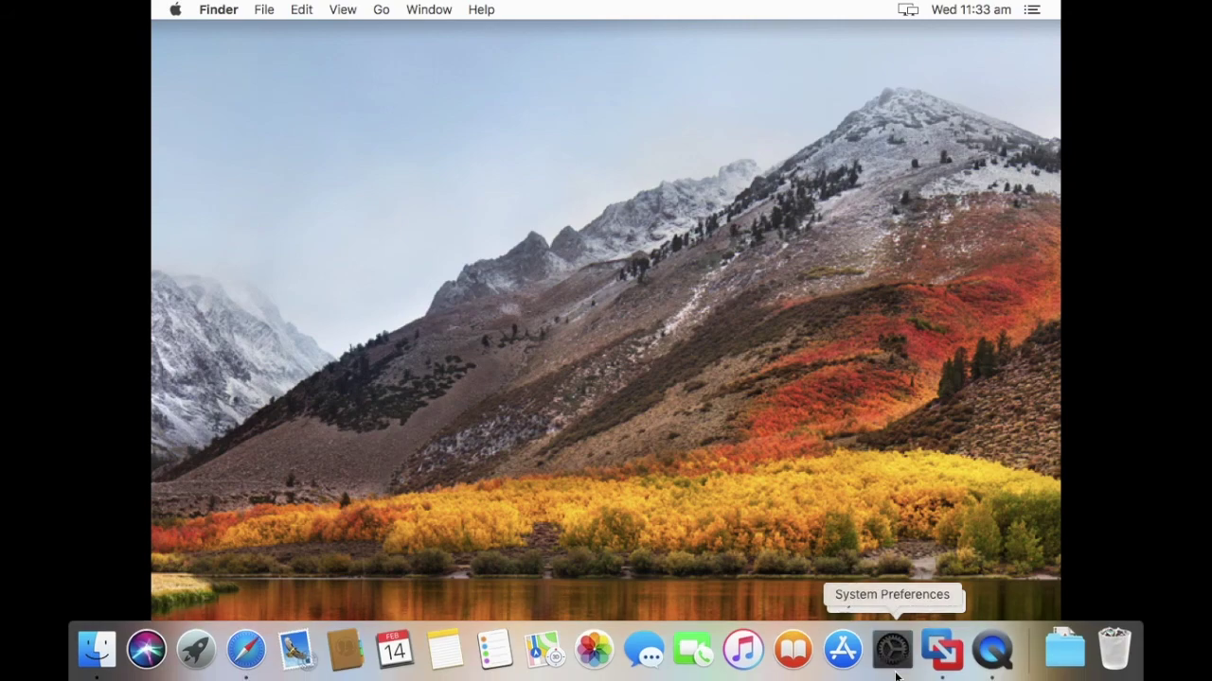
# Launch System Preferences from the Dock.
pyautogui.click(895, 663)
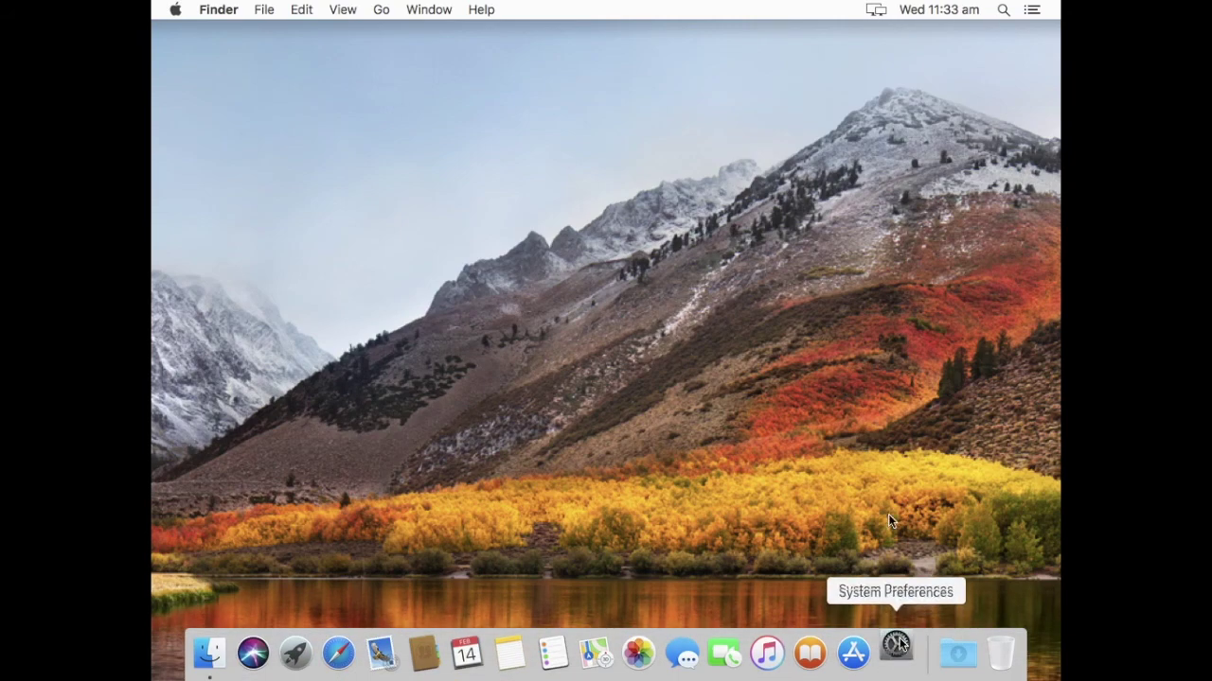